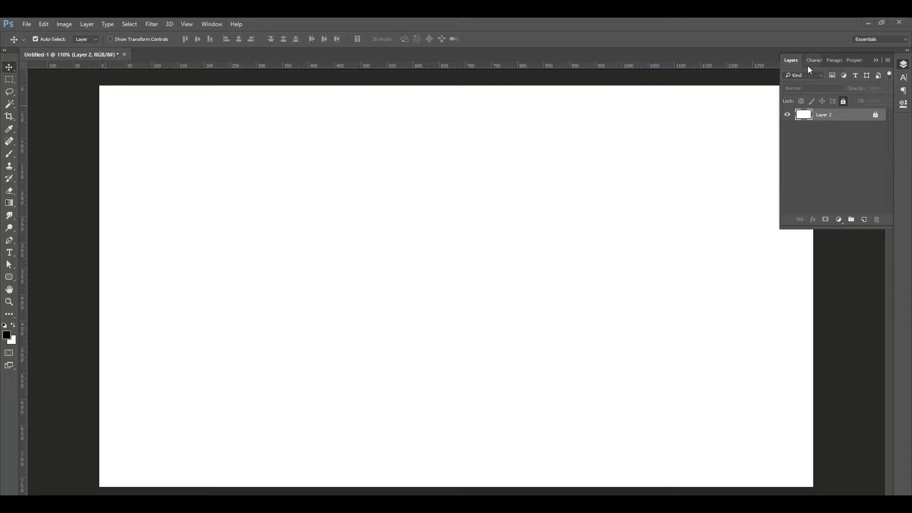
Step: Cycle through the Layers and Paragraph panels, then collapse the panel dock to clear the canvas
left_click(834, 59)
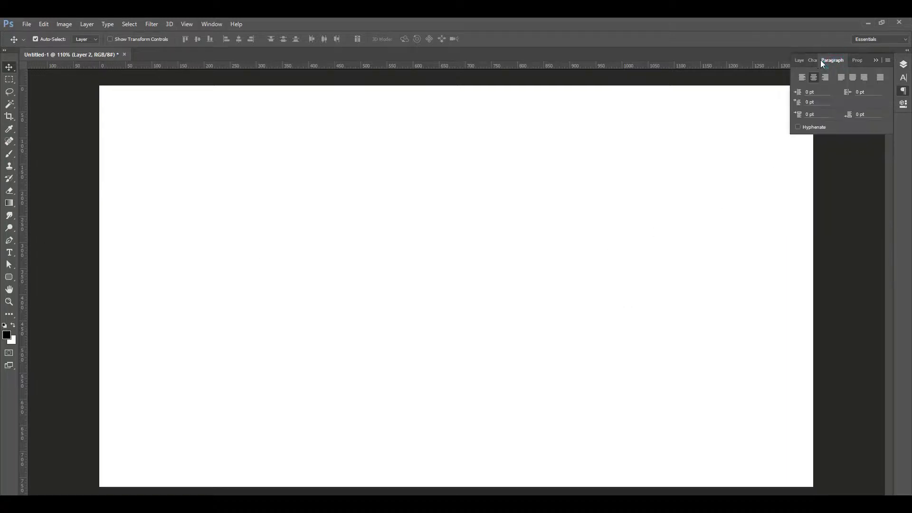
left_click(801, 60)
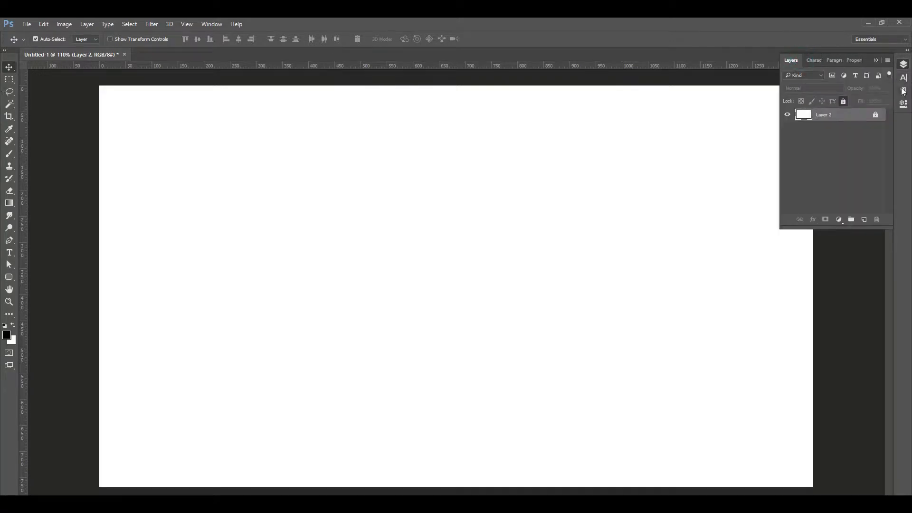
left_click(903, 66)
left_click(903, 66)
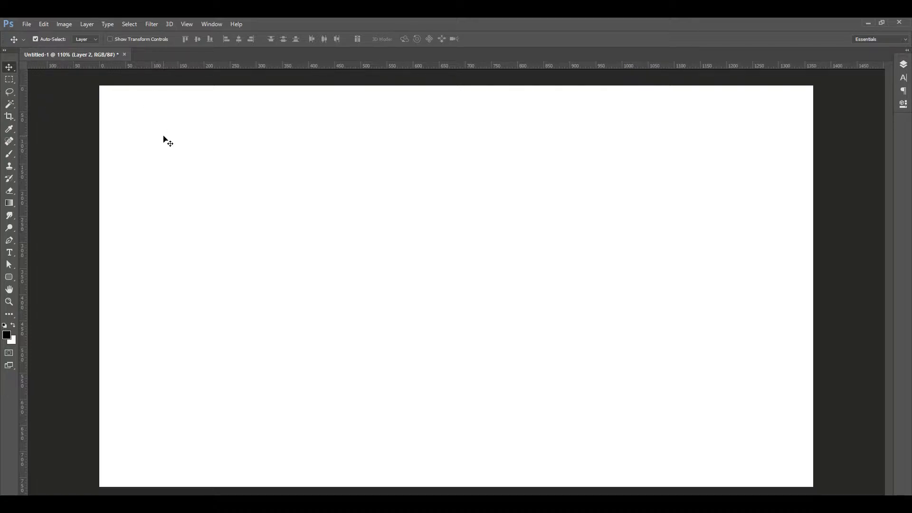
left_click(27, 24)
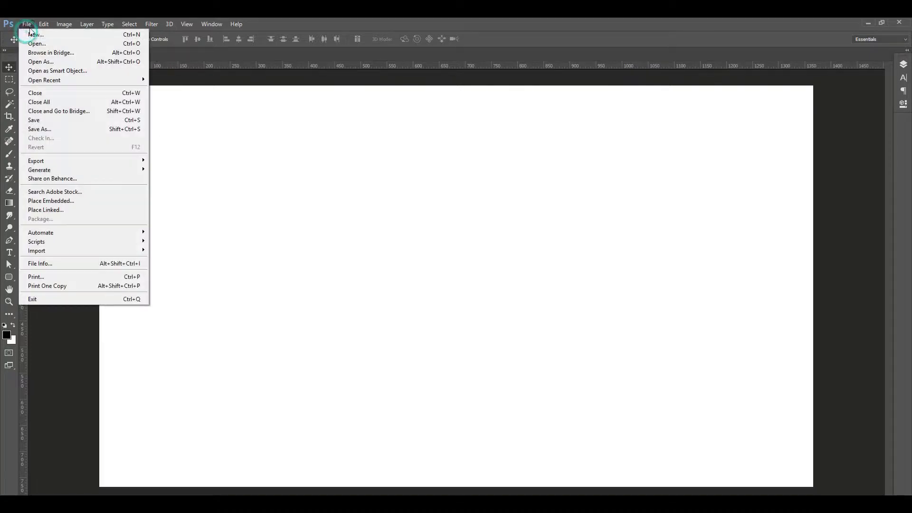
left_click(31, 35)
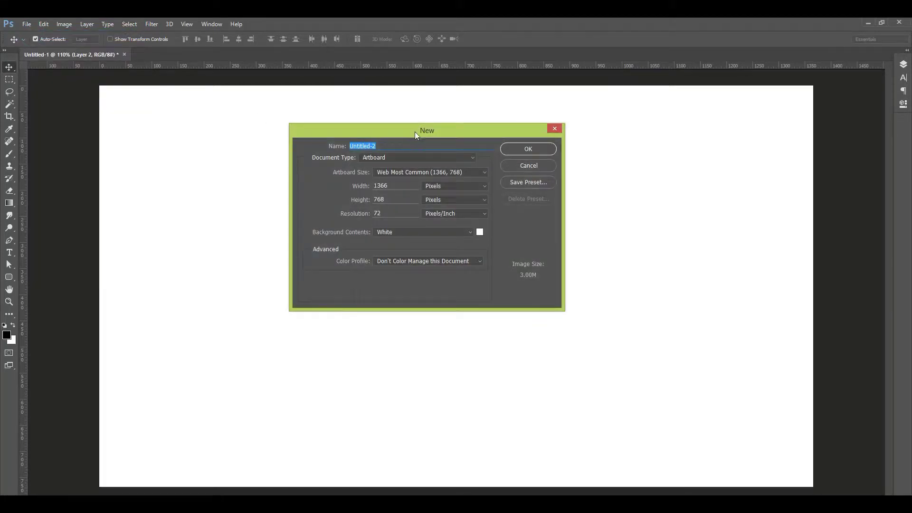
left_click_drag(415, 135, 465, 155)
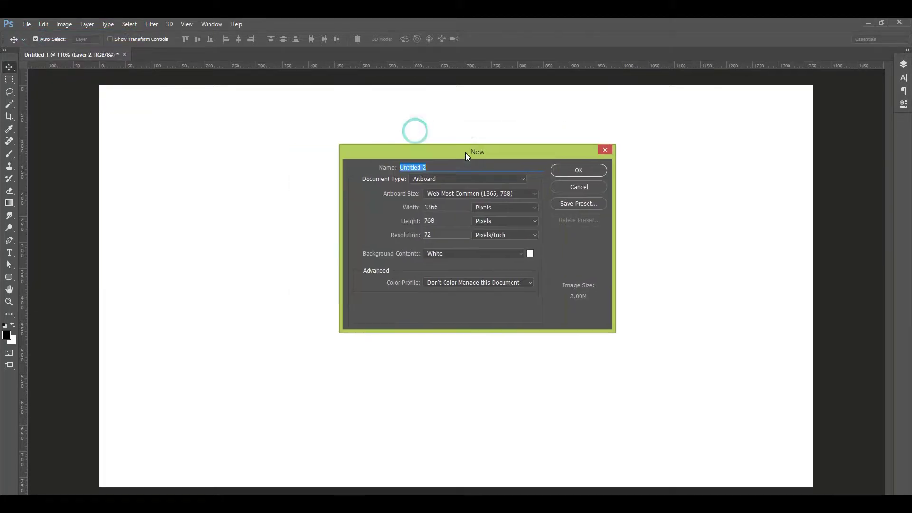
left_click(433, 182)
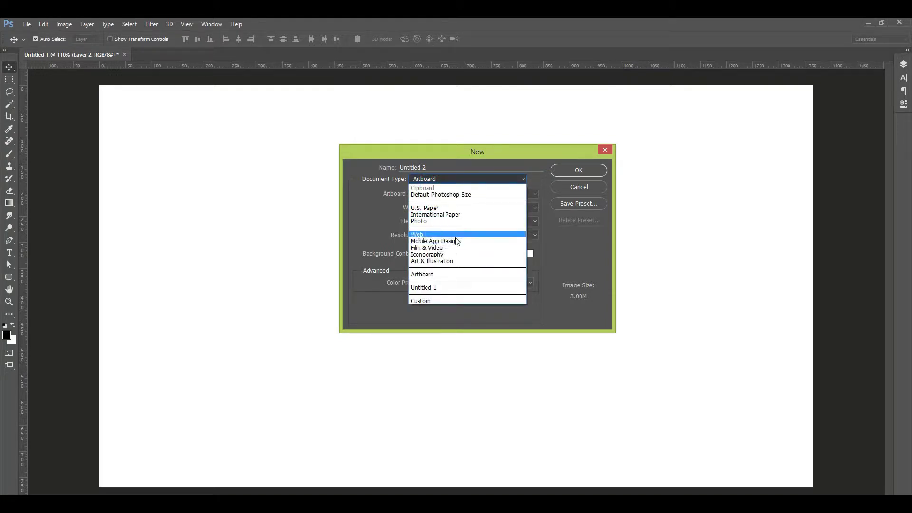
left_click(556, 190)
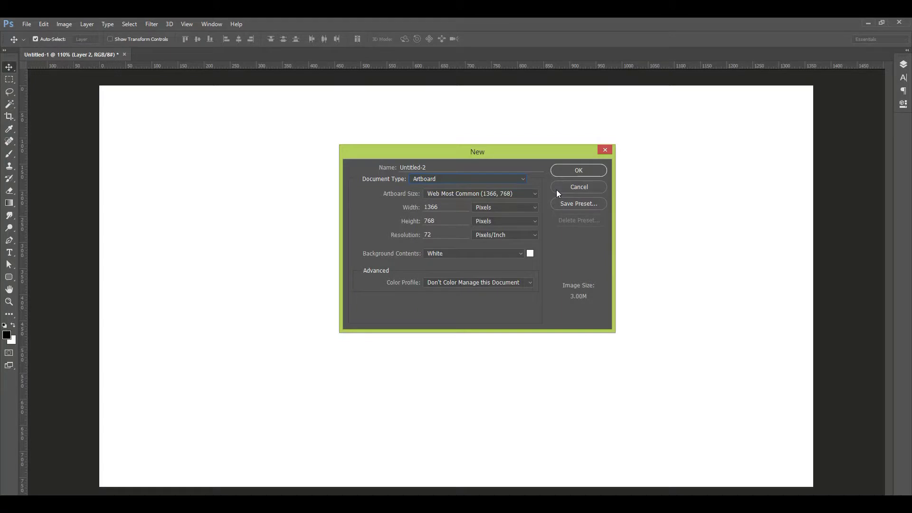
left_click(556, 191)
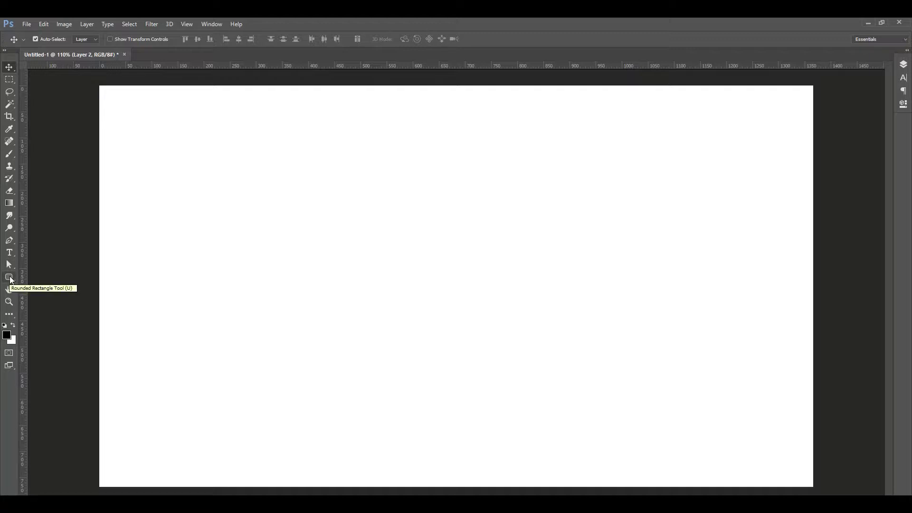
Step: Open the shape tools flyout from the toolbar
left_click(9, 278)
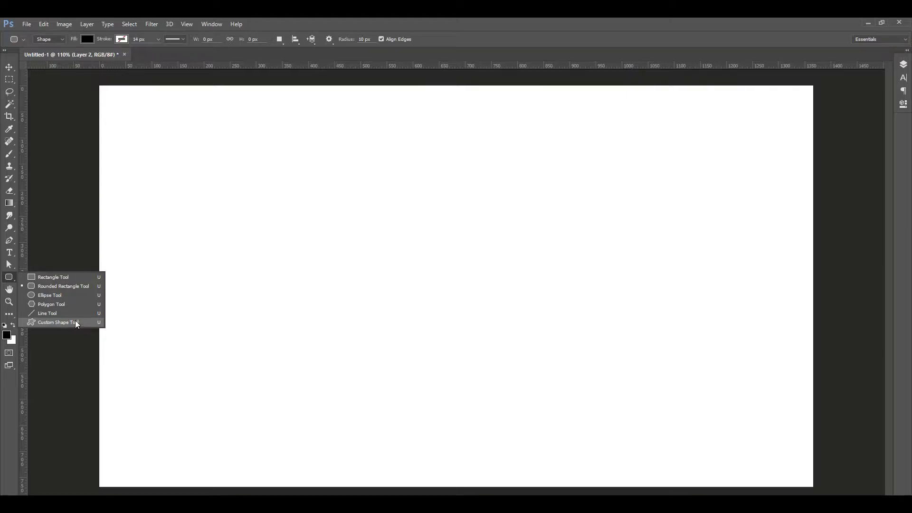
Step: Draw a solid black 264 × 264 px square near the top-left with the Rectangle Tool
left_click(53, 277)
left_click_drag(166, 142, 177, 150)
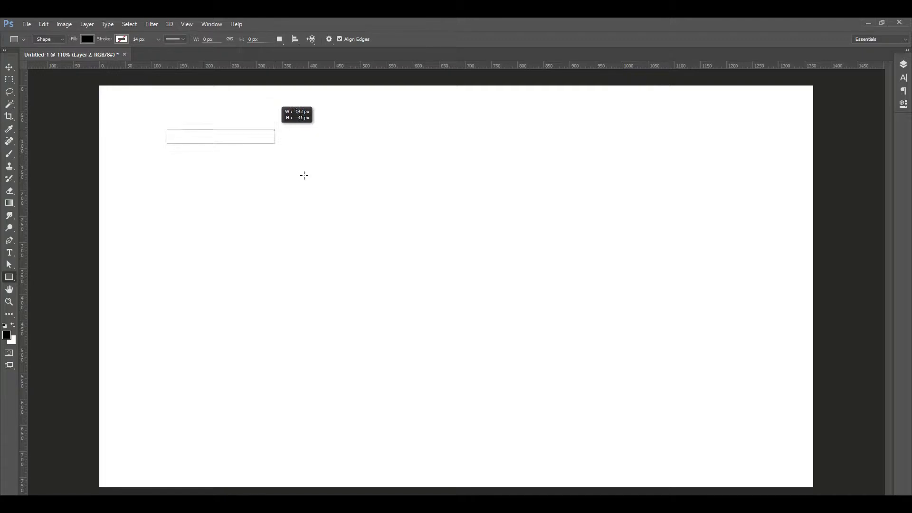
mouse_move(177, 150)
left_mouse_down()
mouse_move(203, 204)
mouse_move(248, 129)
mouse_move(214, 161)
mouse_move(258, 203)
mouse_move(242, 173)
mouse_move(309, 213)
left_mouse_up()
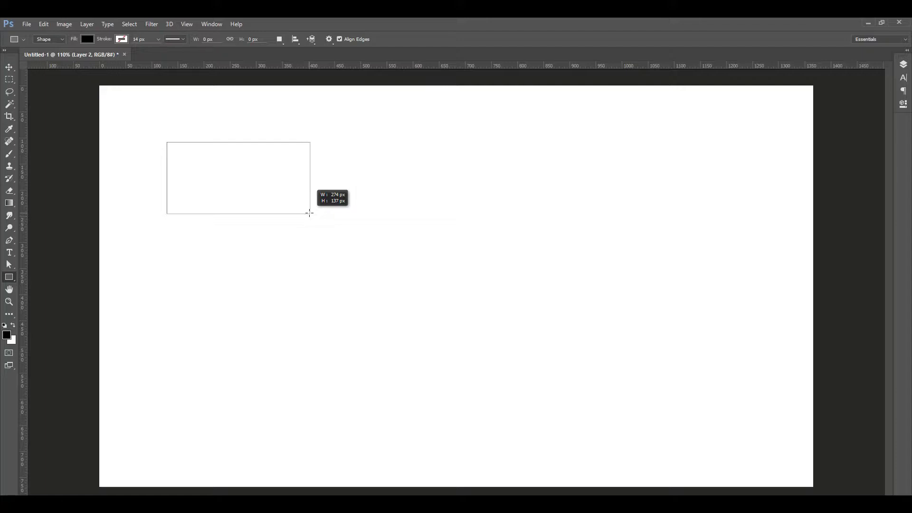
mouse_move(309, 213)
left_mouse_down()
mouse_move(200, 154)
mouse_move(285, 199)
mouse_move(486, 388)
mouse_move(214, 220)
mouse_move(181, 173)
mouse_move(247, 238)
left_mouse_up()
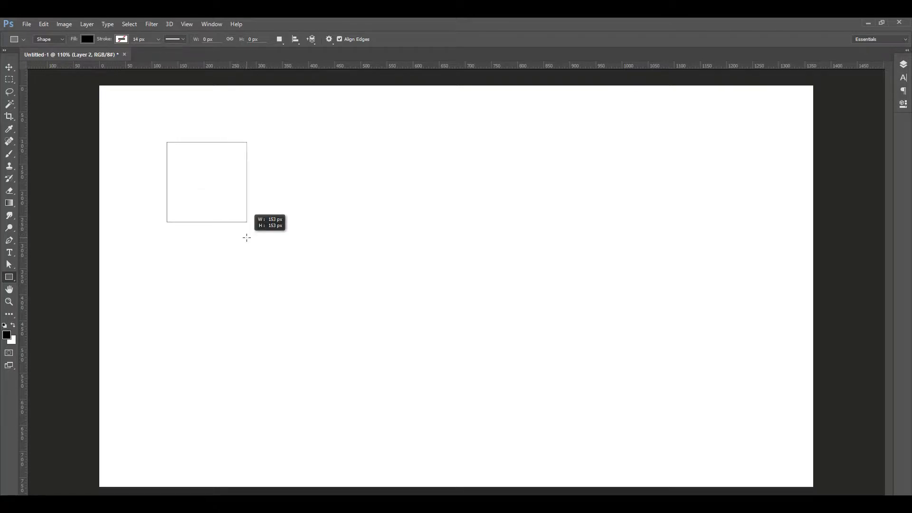
mouse_move(247, 238)
left_mouse_down()
mouse_move(405, 365)
mouse_move(261, 233)
mouse_move(317, 291)
mouse_move(243, 232)
mouse_move(173, 152)
mouse_move(232, 221)
mouse_move(356, 332)
mouse_move(297, 266)
mouse_move(241, 222)
mouse_move(348, 333)
mouse_move(234, 233)
mouse_move(192, 179)
mouse_move(373, 350)
mouse_move(243, 234)
mouse_move(289, 264)
mouse_move(327, 331)
mouse_move(308, 337)
mouse_move(247, 238)
mouse_move(291, 263)
mouse_move(462, 273)
mouse_move(215, 169)
mouse_move(335, 279)
mouse_move(255, 206)
mouse_move(281, 277)
mouse_move(289, 208)
mouse_move(277, 204)
mouse_move(299, 238)
mouse_move(319, 194)
mouse_move(316, 232)
mouse_move(242, 181)
mouse_move(389, 313)
mouse_move(229, 215)
mouse_move(305, 284)
left_mouse_up()
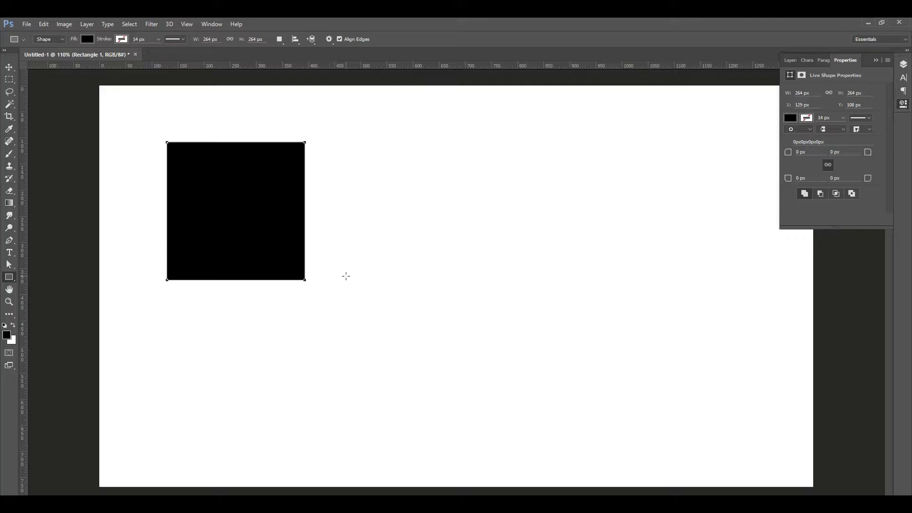
Step: Draw several black squares and a tall bottom-left rectangle, undoing the last square
left_click_drag(384, 336, 395, 334)
left_click_drag(409, 322, 473, 270)
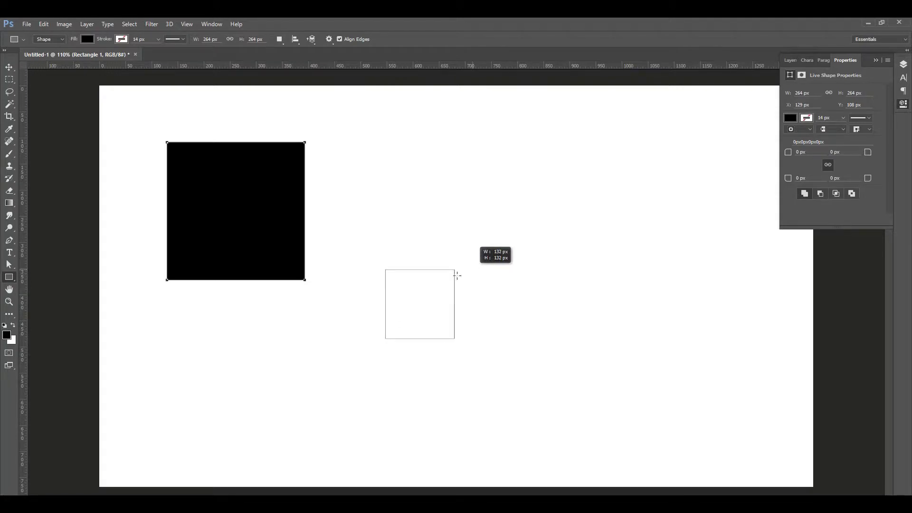
mouse_move(473, 270)
left_mouse_down()
mouse_move(454, 281)
mouse_move(495, 255)
left_mouse_up()
mouse_move(710, 190)
left_mouse_down()
mouse_move(677, 221)
mouse_move(688, 234)
mouse_move(630, 274)
mouse_move(497, 402)
mouse_move(684, 275)
mouse_move(553, 379)
mouse_move(437, 440)
mouse_move(414, 463)
mouse_move(603, 285)
mouse_move(631, 271)
mouse_move(541, 345)
mouse_move(539, 318)
left_mouse_up()
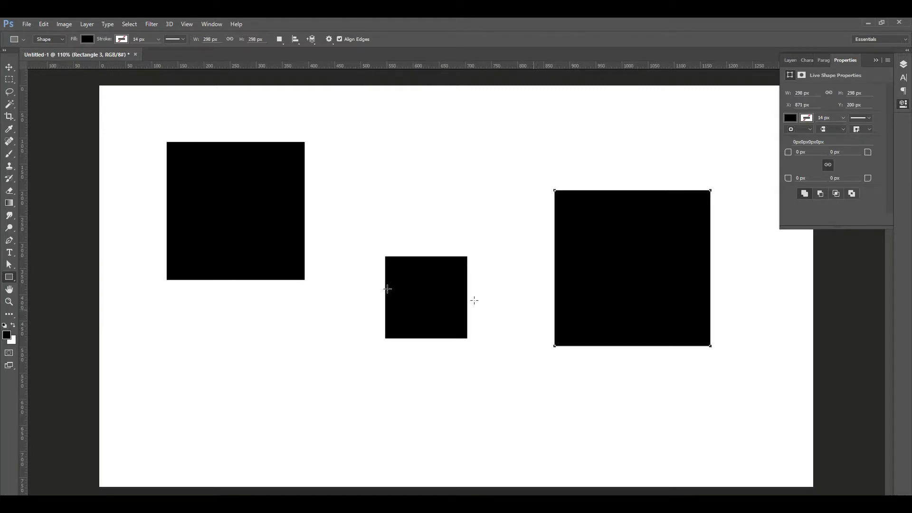
mouse_move(174, 328)
left_mouse_down()
mouse_move(329, 393)
mouse_move(342, 444)
mouse_move(352, 390)
mouse_move(305, 388)
mouse_move(323, 398)
mouse_move(271, 450)
mouse_move(220, 469)
left_mouse_up()
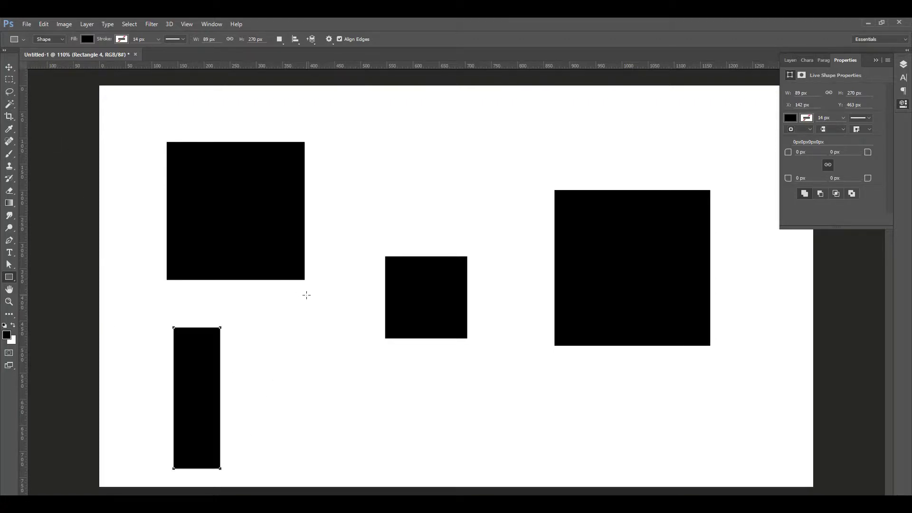
mouse_move(299, 336)
left_mouse_down()
mouse_move(371, 383)
mouse_move(341, 347)
mouse_move(405, 372)
left_mouse_up()
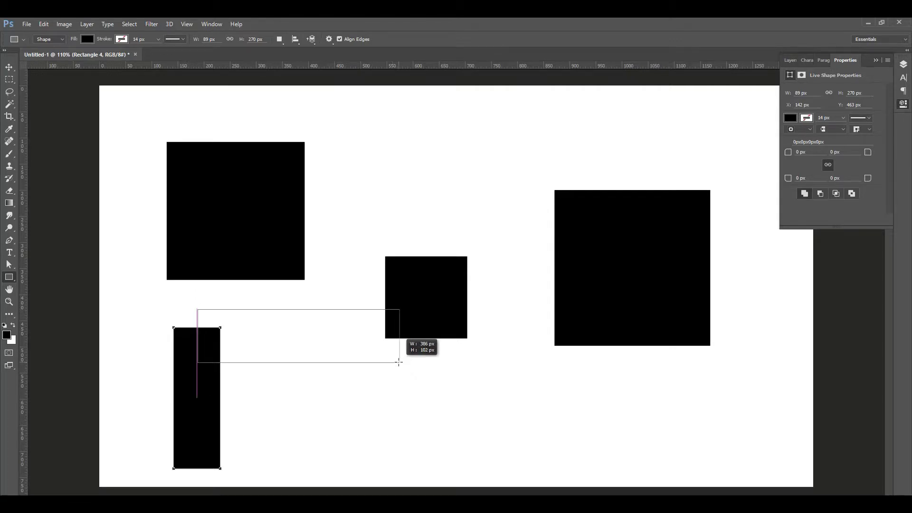
left_click_drag(405, 371, 372, 390)
key("ctrl+z")
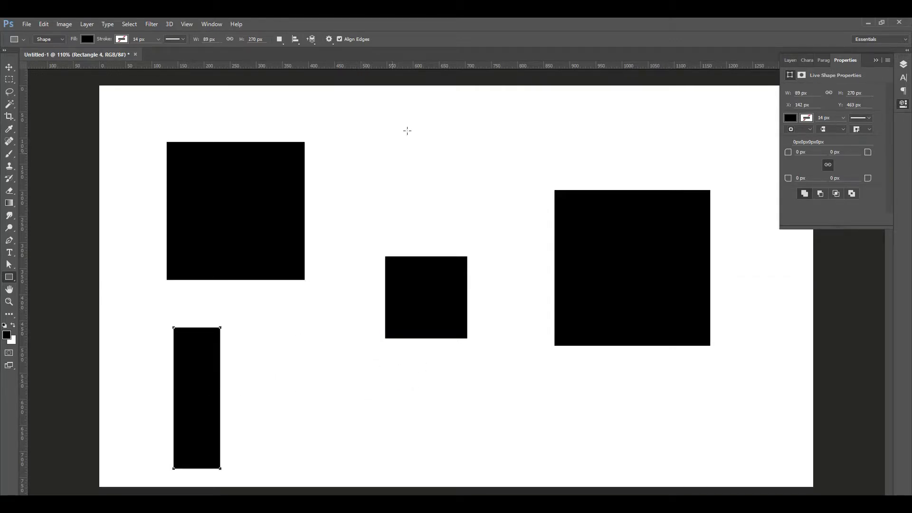
Step: Add two more squares, then undo repeatedly until the canvas is blank
mouse_move(517, 123)
left_mouse_down()
mouse_move(438, 207)
mouse_move(313, 307)
left_mouse_up()
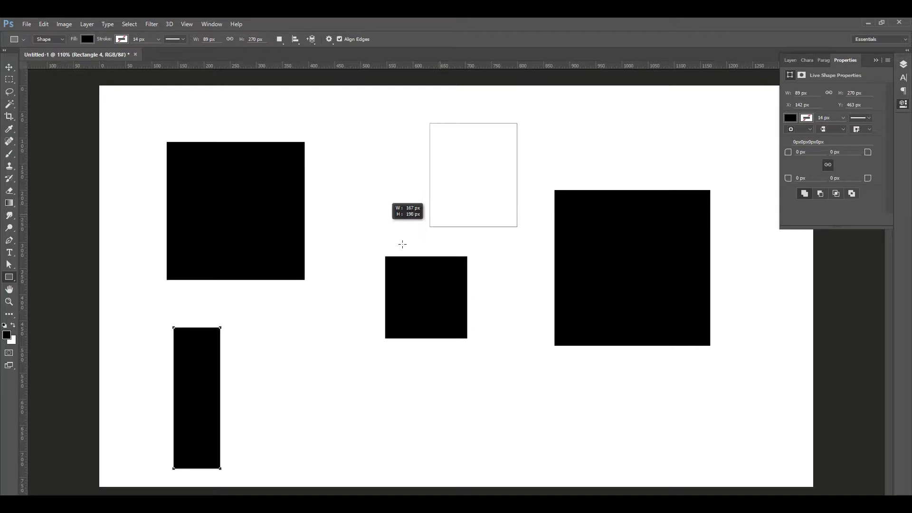
mouse_move(313, 308)
left_mouse_down()
mouse_move(425, 205)
mouse_move(464, 177)
mouse_move(305, 316)
mouse_move(499, 167)
mouse_move(351, 293)
mouse_move(446, 220)
left_mouse_up()
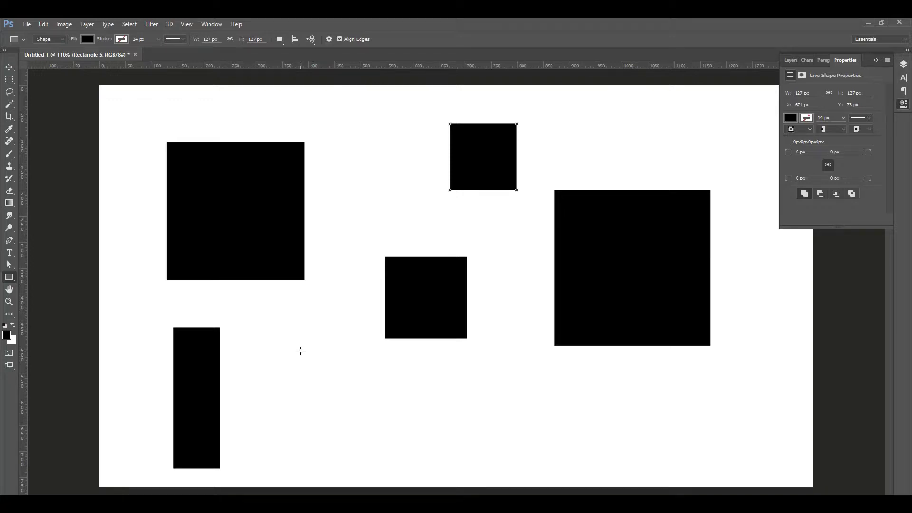
mouse_move(294, 350)
left_mouse_down()
mouse_move(397, 430)
mouse_move(299, 360)
mouse_move(376, 424)
left_mouse_up()
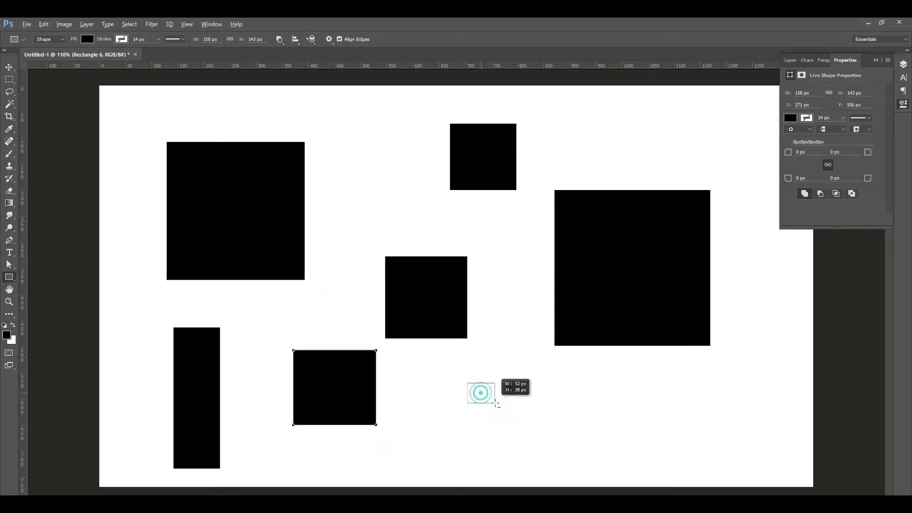
key("ctrl+z")
key("ctrl+alt+z")
key("ctrl+alt+z")
key("ctrl+alt+z")
key("ctrl+alt+z")
key("ctrl+alt+z")
key("ctrl+alt+z")
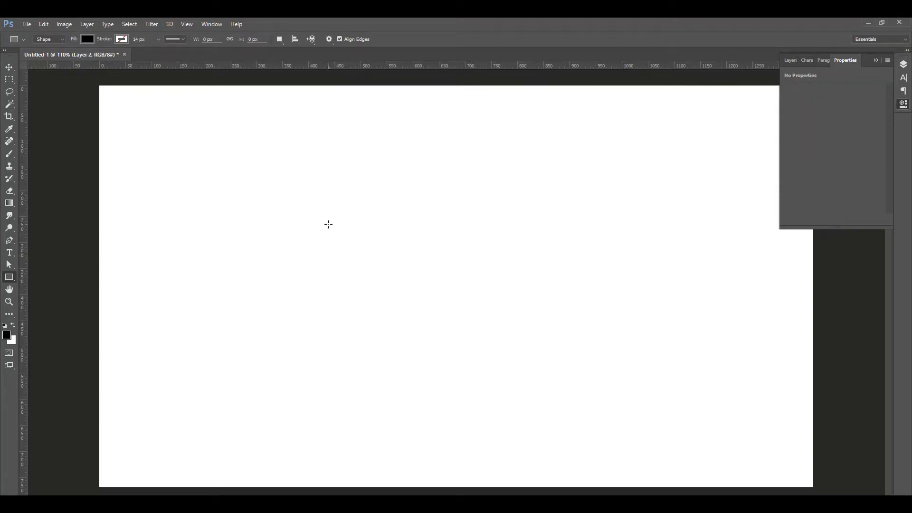
Step: Draw and undo a small square, then draw a 208 × 208 px square left of centre
left_click_drag(330, 236, 354, 259)
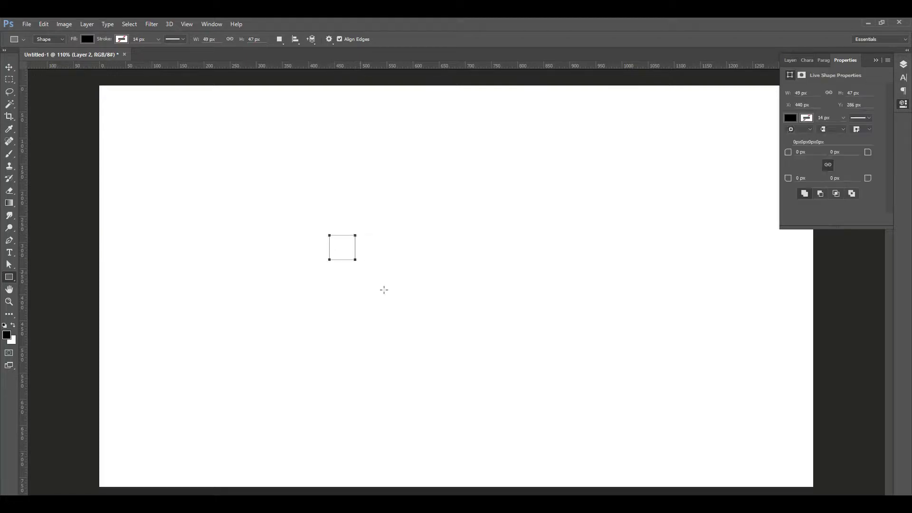
key("ctrl+z")
left_click(362, 263)
mouse_move(368, 261)
left_mouse_down()
mouse_move(370, 276)
mouse_move(402, 290)
mouse_move(425, 318)
mouse_move(512, 257)
mouse_move(501, 321)
mouse_move(381, 336)
mouse_move(464, 236)
mouse_move(535, 343)
mouse_move(423, 330)
mouse_move(492, 291)
mouse_move(470, 312)
mouse_move(488, 284)
mouse_move(484, 320)
mouse_move(472, 314)
mouse_move(393, 335)
mouse_move(443, 303)
mouse_move(393, 299)
mouse_move(397, 312)
mouse_move(380, 286)
mouse_move(523, 385)
mouse_move(409, 291)
mouse_move(503, 362)
mouse_move(474, 336)
mouse_move(391, 297)
mouse_move(416, 316)
mouse_move(391, 291)
mouse_move(443, 342)
mouse_move(377, 298)
mouse_move(422, 341)
left_mouse_up()
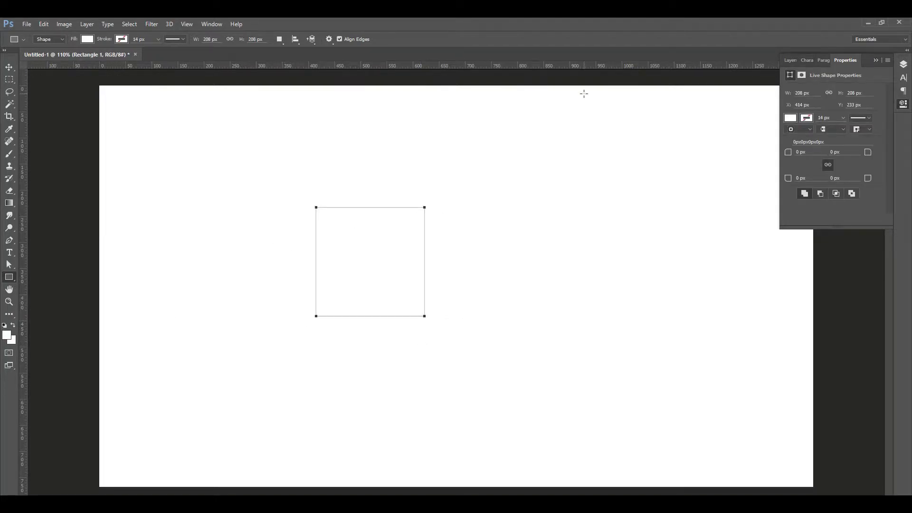
Step: Reset default colours and draw a 204 × 211 px rounded rectangle with 10 px corners right of centre
left_click(5, 326)
right_click(9, 277)
left_click(33, 287)
left_click_drag(472, 210, 516, 259)
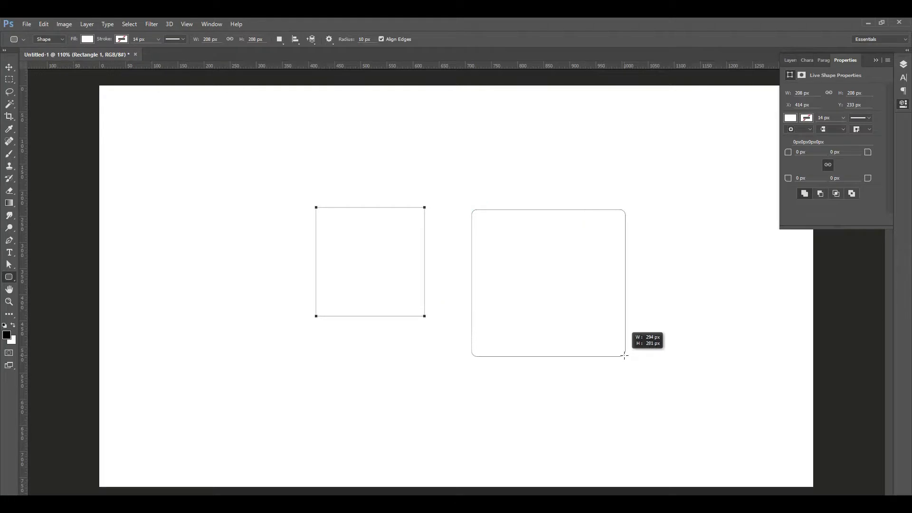
left_click_drag(516, 258, 578, 319)
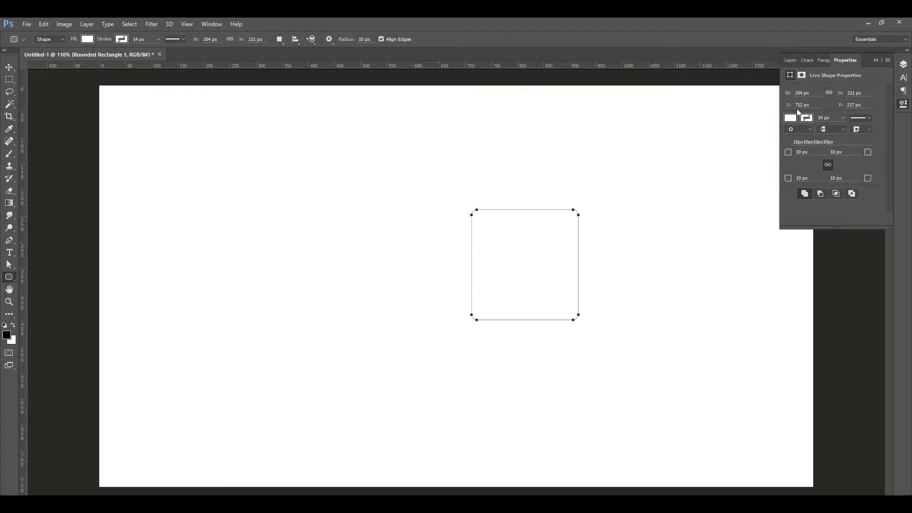
Step: Fill the rounded rectangle black and move it up-left to X 312 px, Y 164 px
left_click(790, 118)
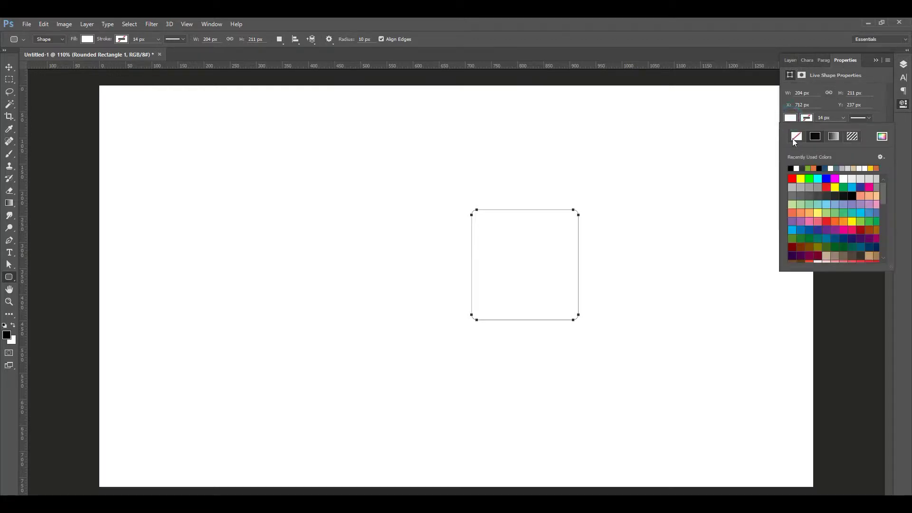
left_click(791, 168)
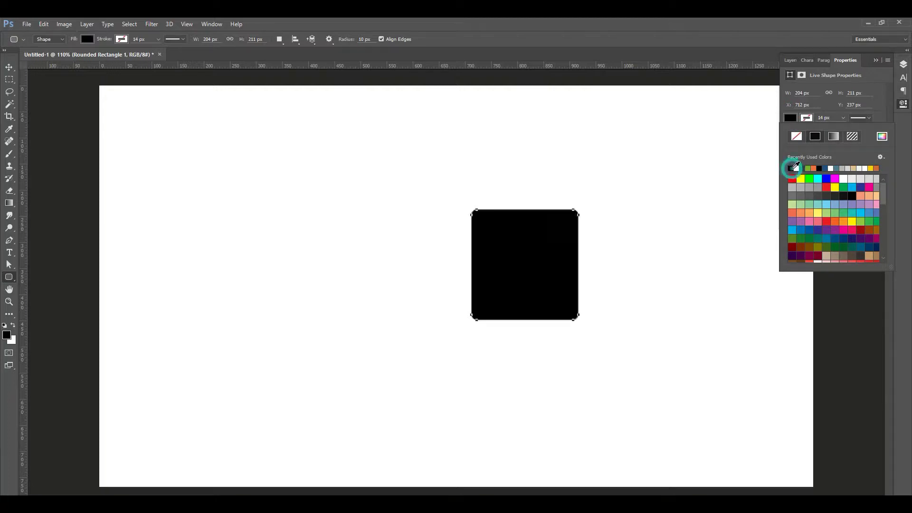
left_click(14, 66)
left_click_drag(555, 261, 512, 257)
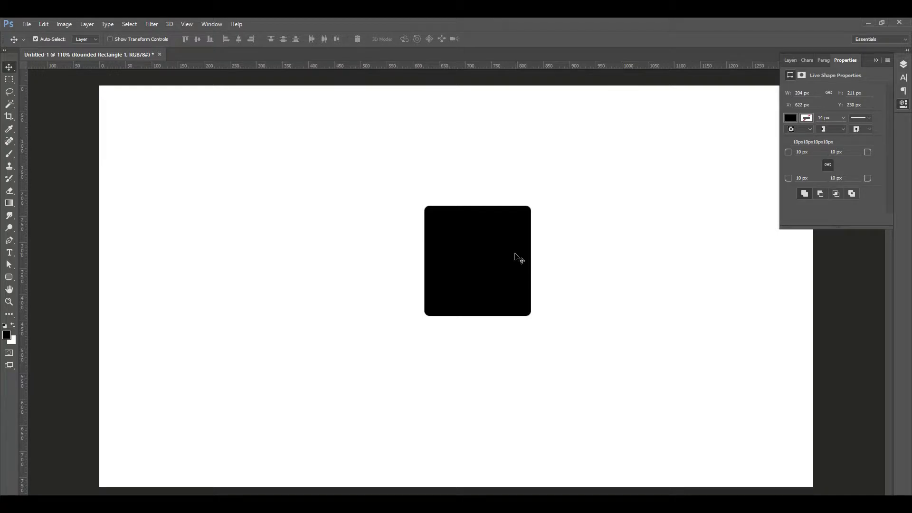
mouse_move(510, 256)
left_mouse_down()
mouse_move(470, 253)
mouse_move(393, 193)
mouse_move(450, 206)
mouse_move(449, 244)
mouse_move(342, 221)
mouse_move(364, 221)
left_mouse_up()
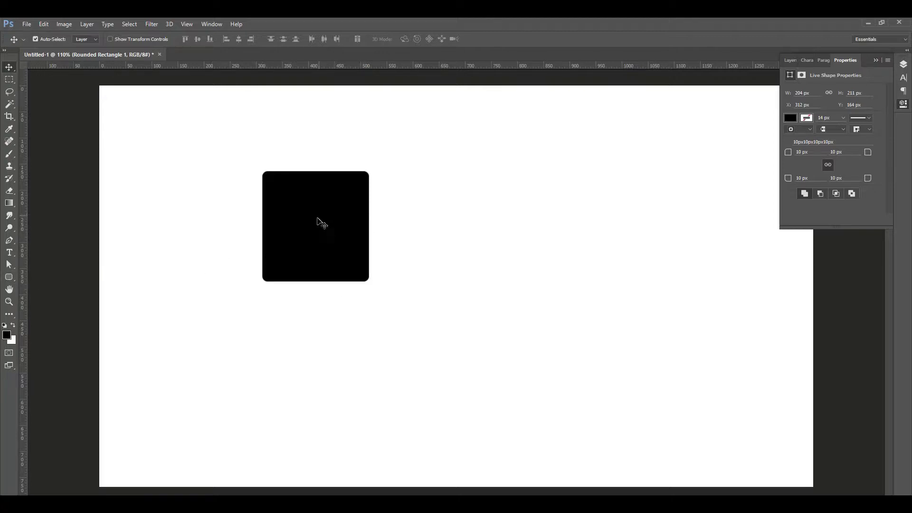
Step: Reselect the Rounded Rectangle Tool and start editing the stroke width value in the options bar
left_click(11, 278)
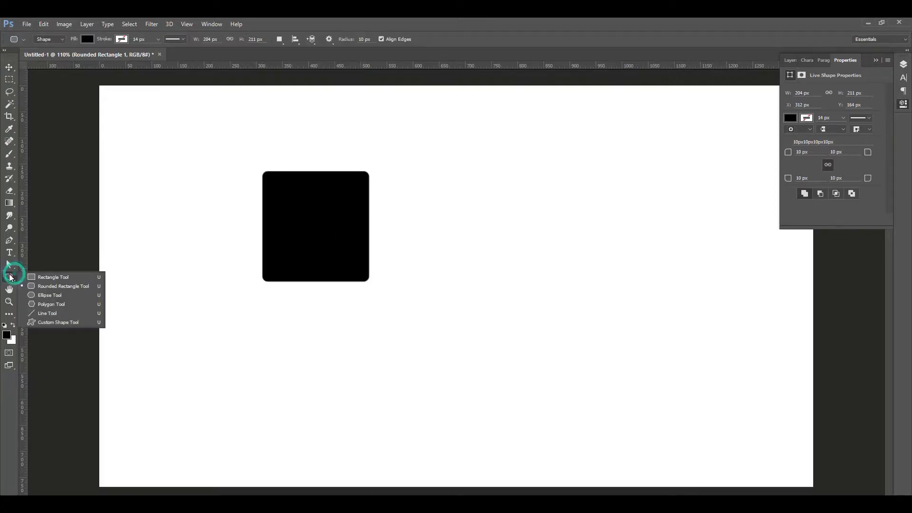
left_click(34, 288)
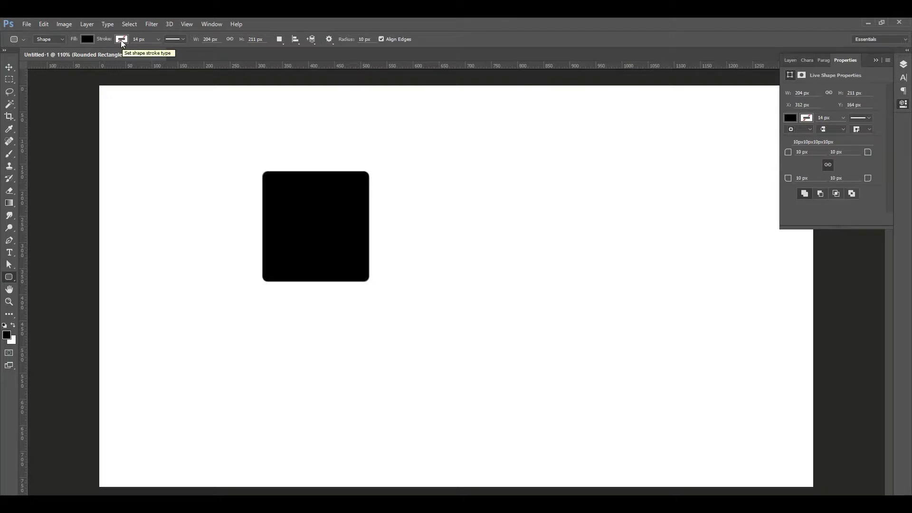
left_click(148, 39)
Step: Replace the options-bar Radius value with 50, switching the input language to plain digits
left_click(370, 39)
type("50")
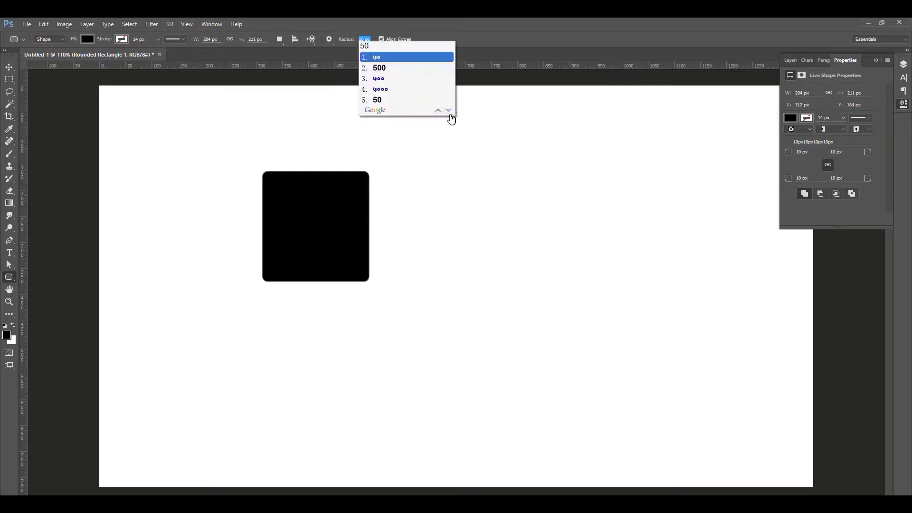
key("super+space")
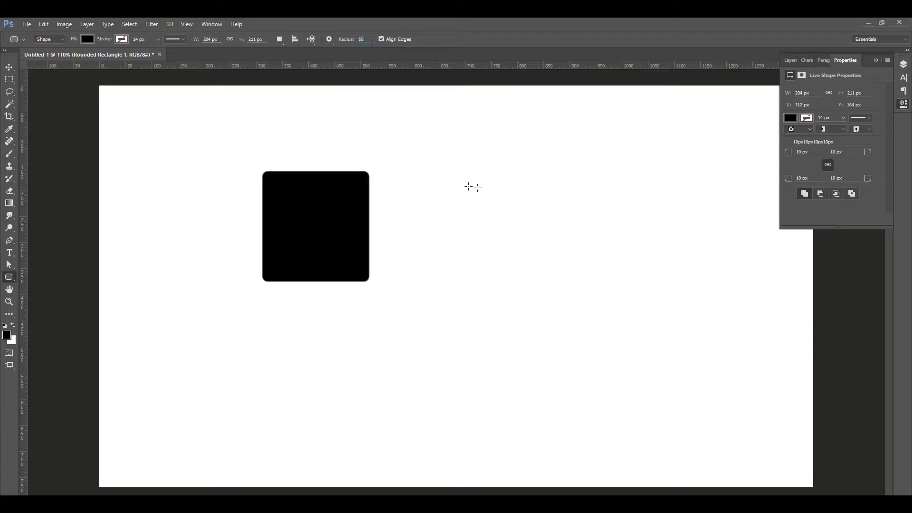
Step: Draw a 472 × 427 px black rounded rectangle with 50 px corners right of the first
left_click_drag(450, 167, 540, 266)
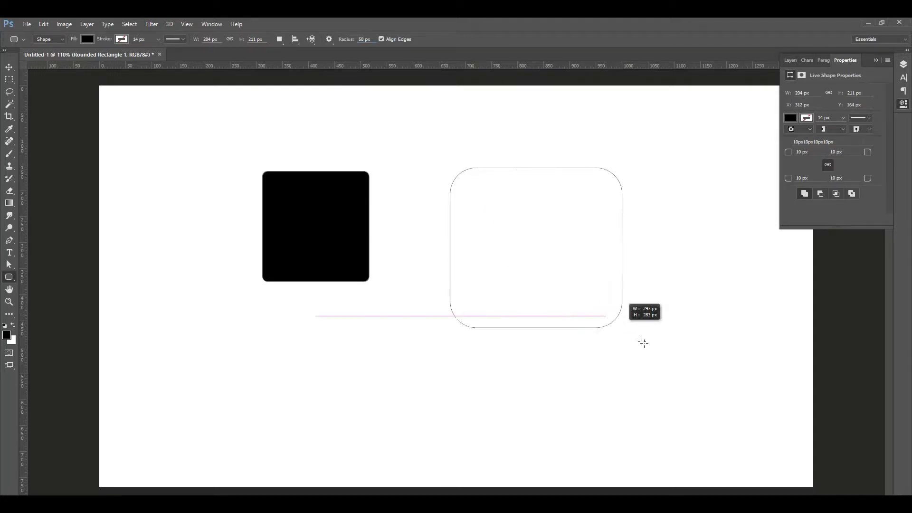
left_click_drag(540, 267, 696, 390)
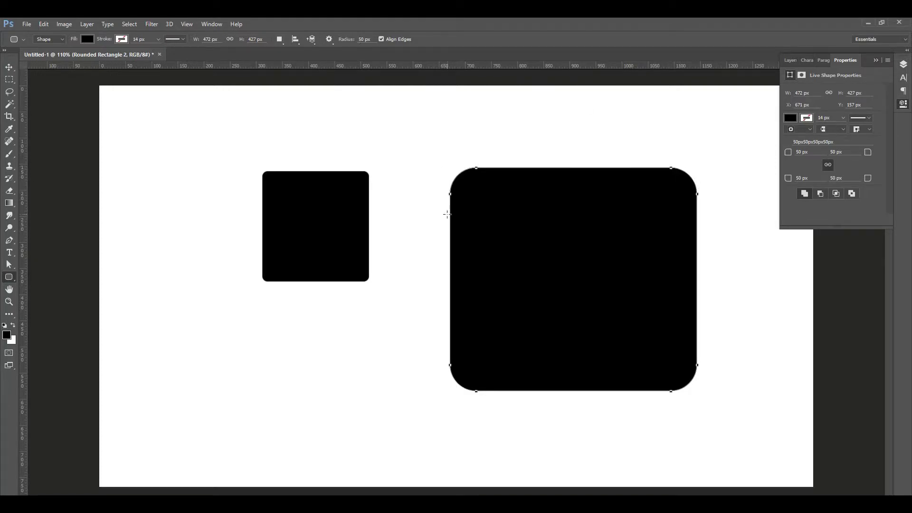
left_click(362, 40)
left_click(369, 38)
left_click(280, 40)
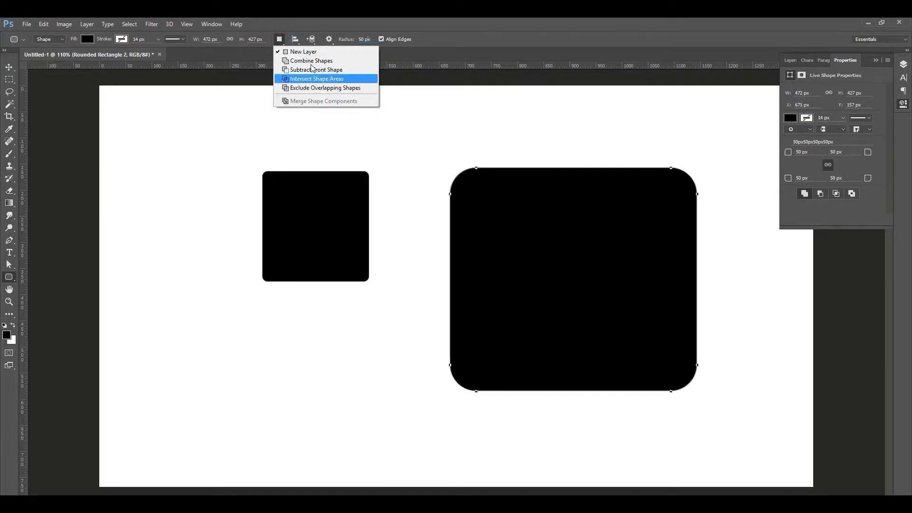
left_click(436, 32)
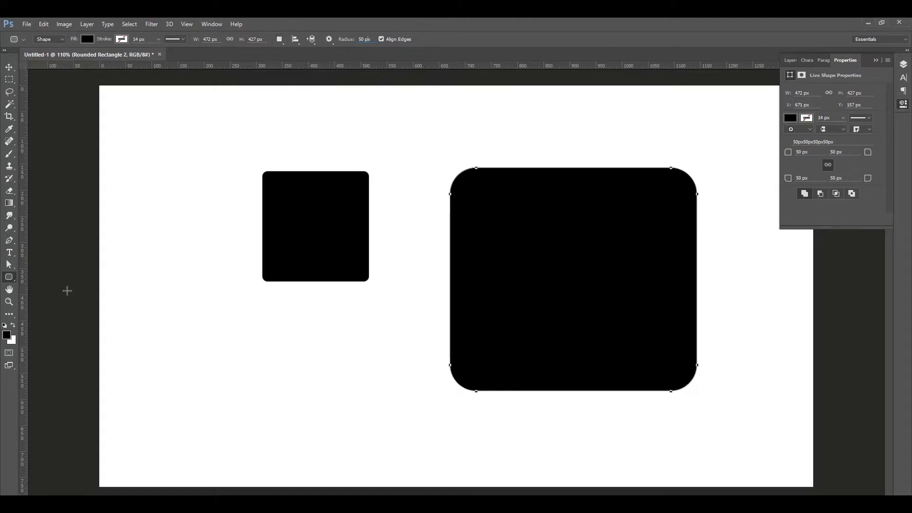
right_click(13, 278)
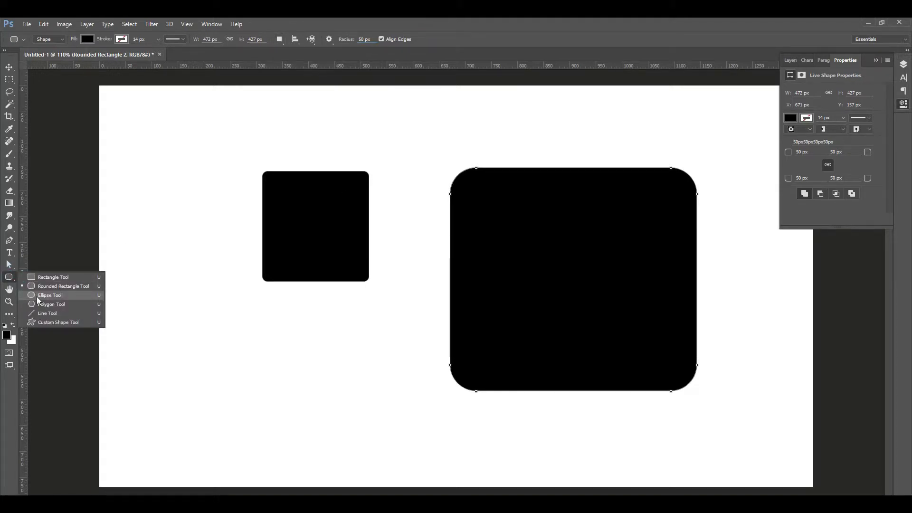
Step: Draw a 236 × 236 px black circle, Ellipse 1, left of the rounded rectangles
left_click(38, 295)
left_click_drag(180, 299, 192, 335)
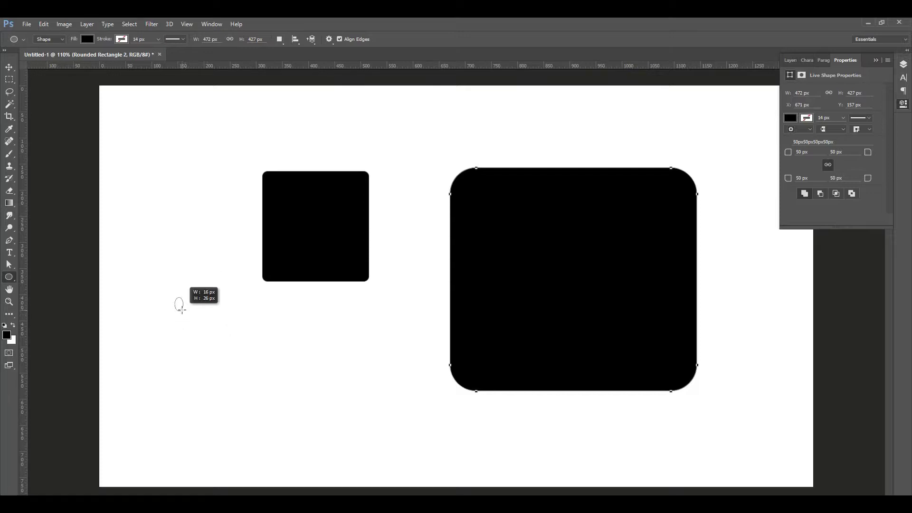
mouse_move(192, 335)
left_mouse_down()
mouse_move(237, 363)
mouse_move(209, 309)
mouse_move(219, 331)
mouse_move(277, 336)
mouse_move(253, 380)
mouse_move(229, 333)
mouse_move(257, 352)
mouse_move(215, 349)
mouse_move(271, 407)
mouse_move(202, 356)
mouse_move(252, 387)
mouse_move(190, 312)
mouse_move(279, 413)
mouse_move(210, 325)
mouse_move(181, 309)
mouse_move(214, 358)
mouse_move(187, 330)
mouse_move(181, 342)
mouse_move(247, 411)
mouse_move(238, 407)
left_mouse_up()
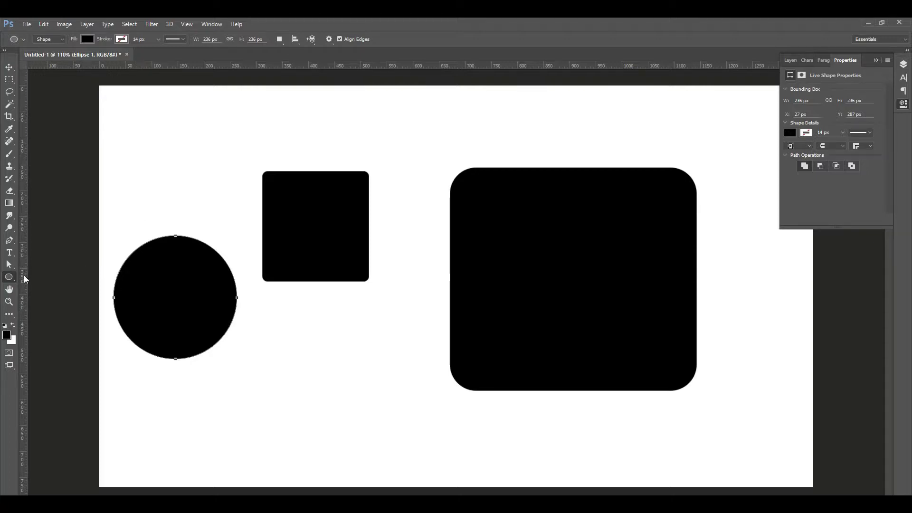
Step: Draw a black five-sided polygon near the top-left of the canvas
right_click(6, 280)
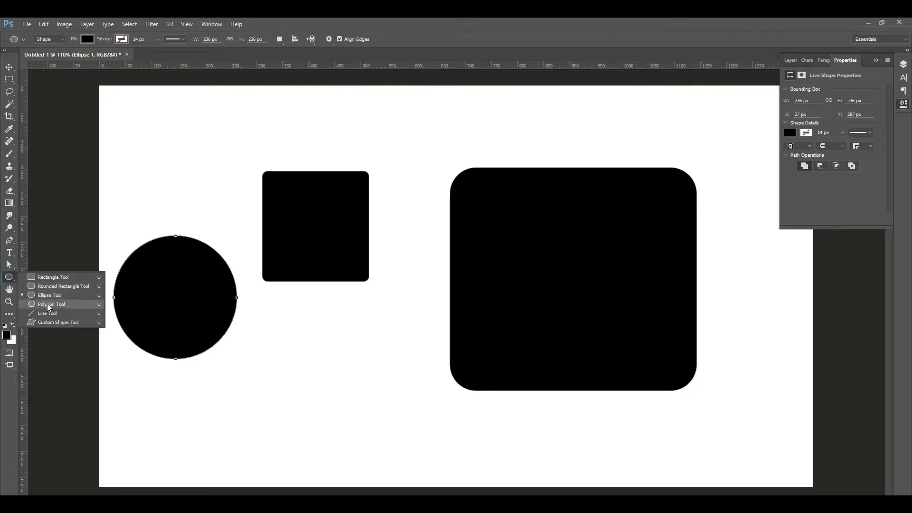
left_click(52, 305)
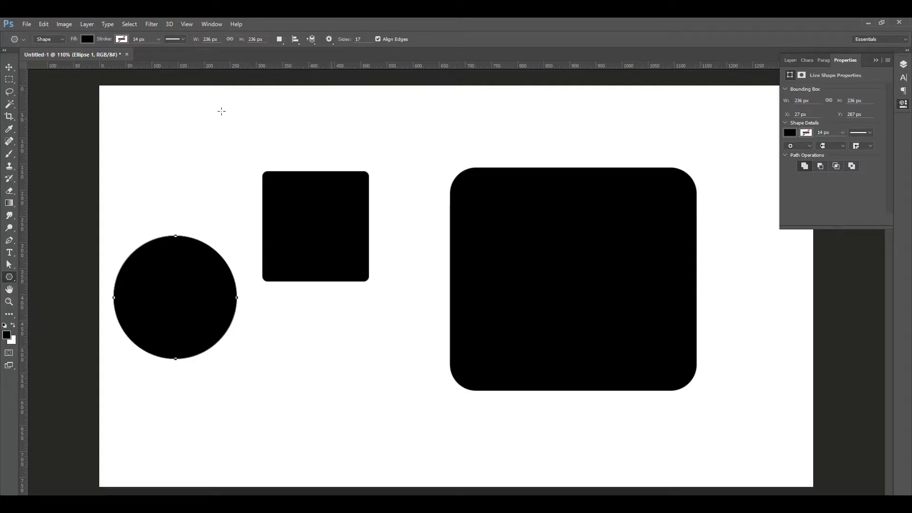
left_click(360, 40)
type("5")
left_click_drag(152, 115, 165, 140)
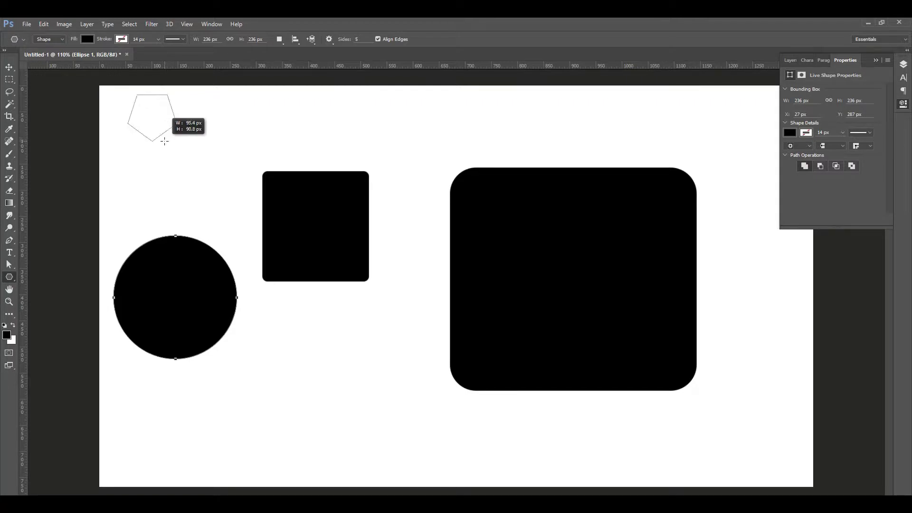
left_click_drag(165, 140, 170, 146)
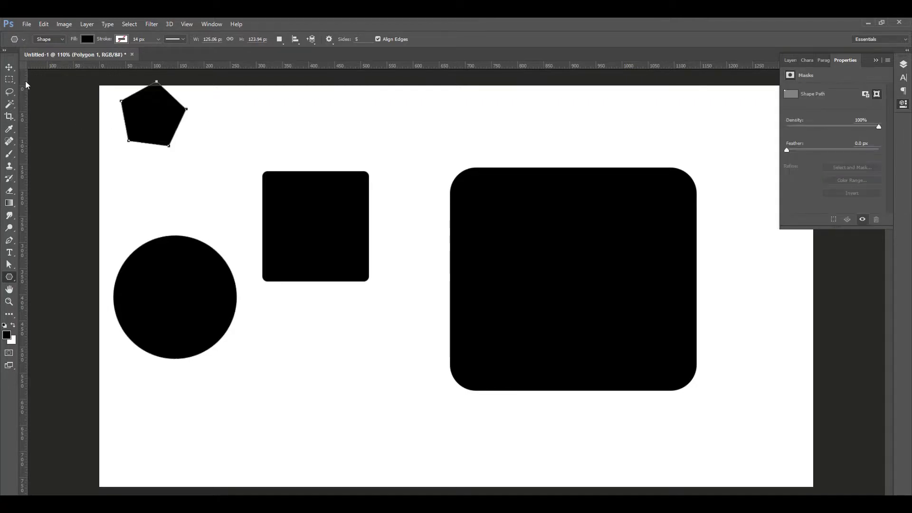
Step: Move the pentagon down below the square, beside the circle
left_click(9, 67)
left_click_drag(153, 113, 255, 256)
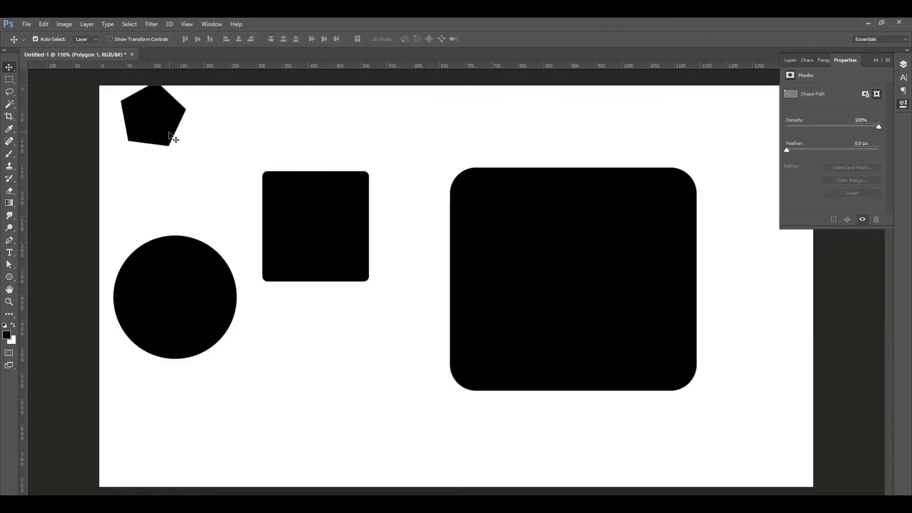
mouse_move(170, 136)
left_mouse_down()
mouse_move(343, 362)
mouse_move(322, 371)
left_mouse_up()
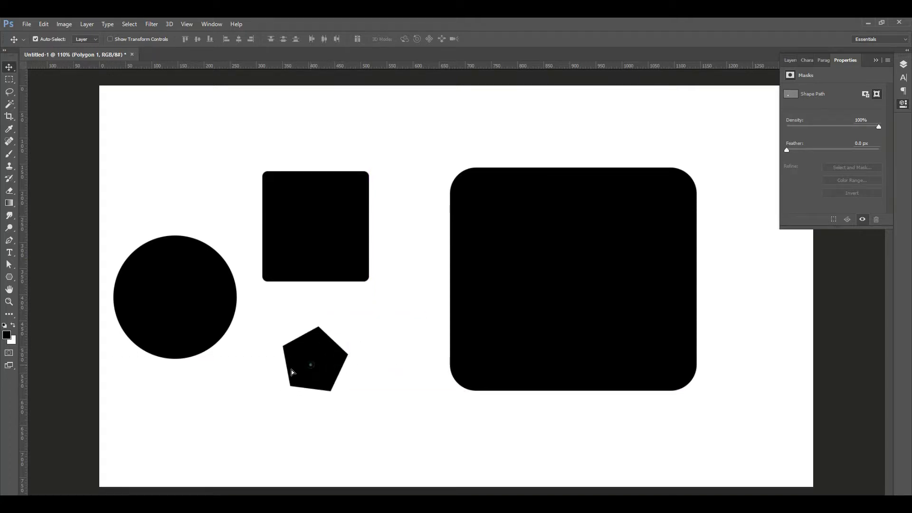
left_click_drag(291, 372, 259, 375)
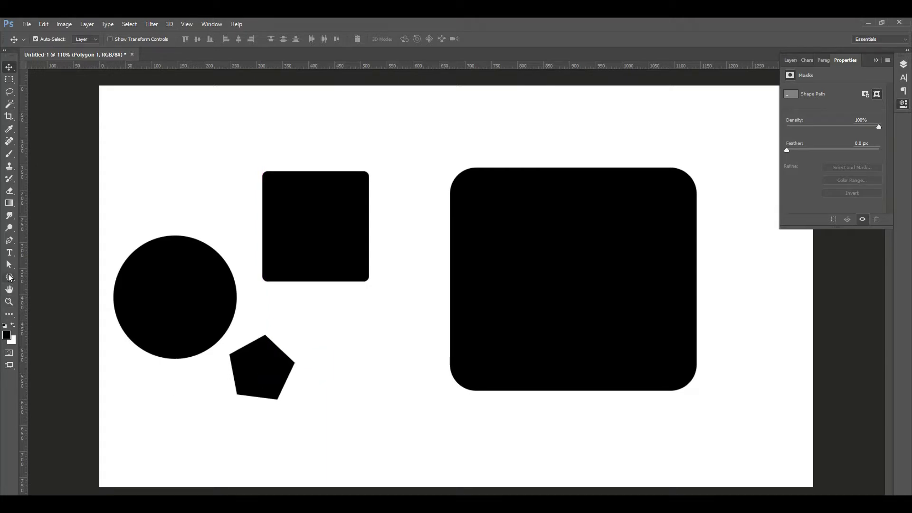
Step: Draw a roughly 99 × 99 px twelve-sided polygon right of the pentagon
left_click(9, 278)
double_click(358, 39)
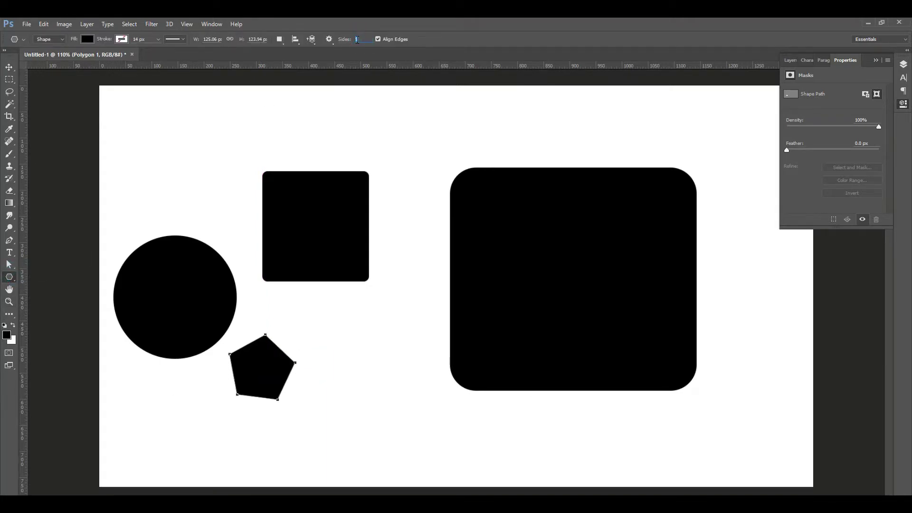
type("12")
mouse_move(337, 329)
left_mouse_down()
mouse_move(360, 356)
mouse_move(351, 347)
left_mouse_up()
left_click(9, 67)
left_click(9, 277)
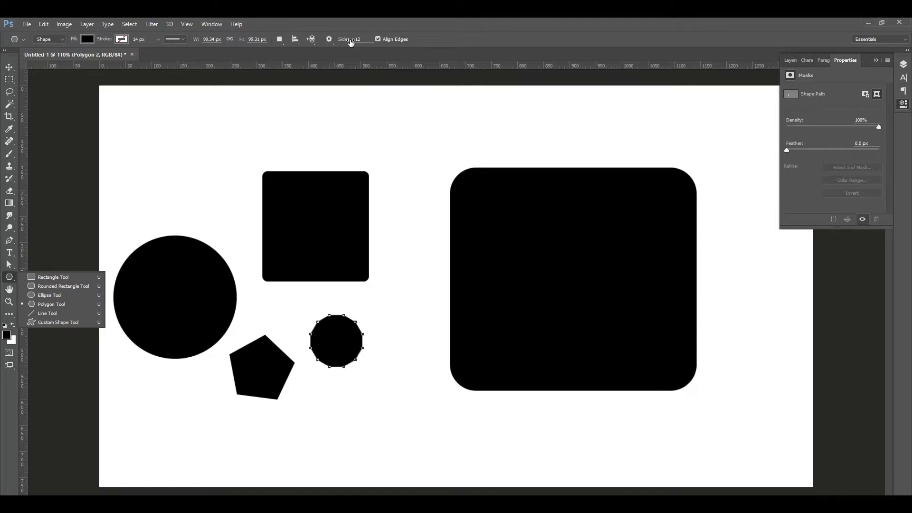
Step: Draw a thin 2 px horizontal line above the square with the Line Tool
left_click(43, 315)
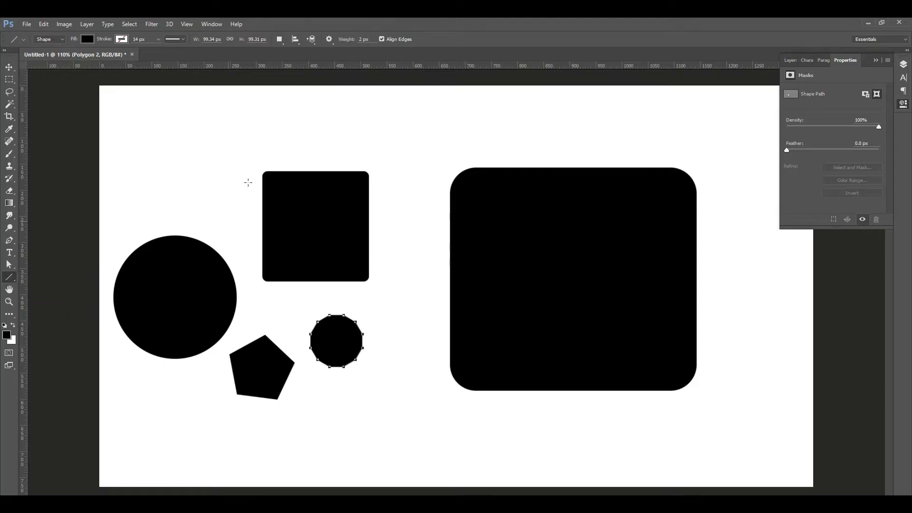
left_click_drag(295, 118, 356, 132)
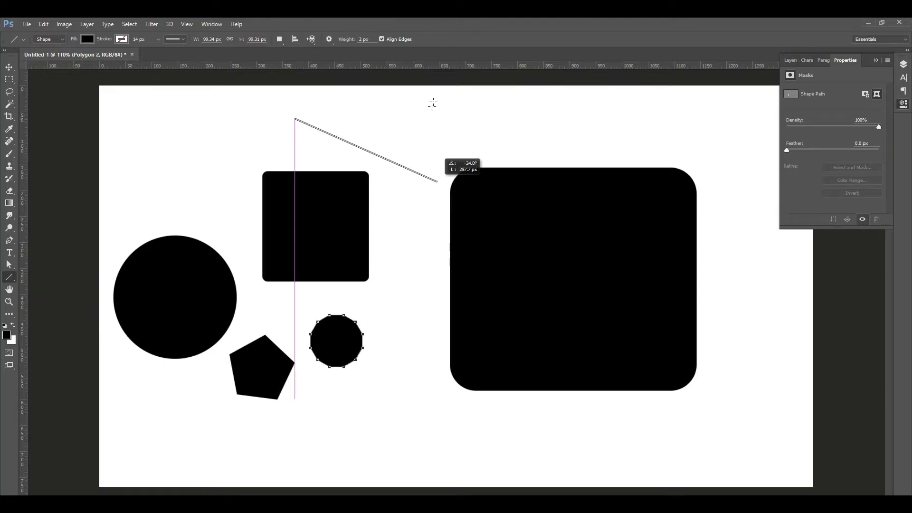
left_click_drag(302, 124, 455, 119)
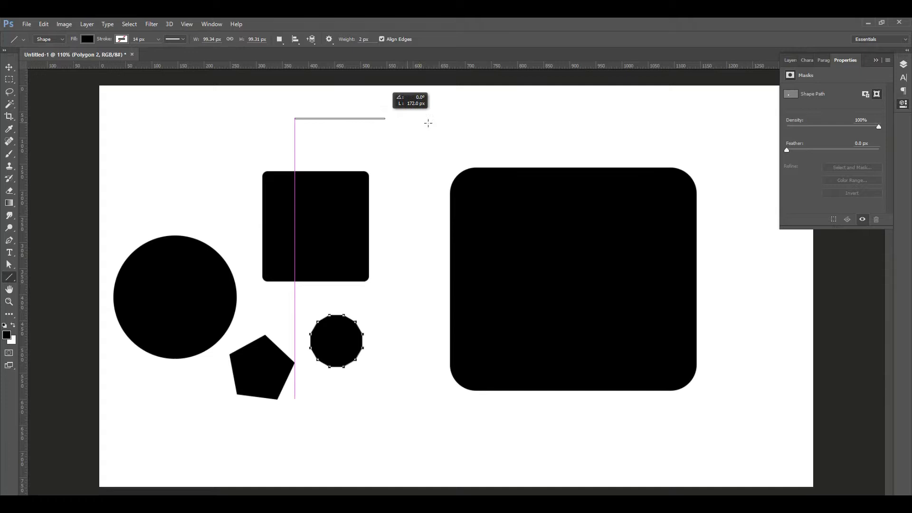
mouse_move(455, 119)
left_mouse_down()
mouse_move(440, 103)
mouse_move(400, 129)
mouse_move(312, 129)
mouse_move(505, 106)
mouse_move(399, 101)
mouse_move(384, 116)
mouse_move(611, 119)
mouse_move(611, 145)
mouse_move(623, 122)
mouse_move(627, 136)
mouse_move(625, 124)
mouse_move(346, 120)
mouse_move(394, 128)
mouse_move(679, 120)
mouse_move(347, 119)
mouse_move(443, 119)
left_mouse_up()
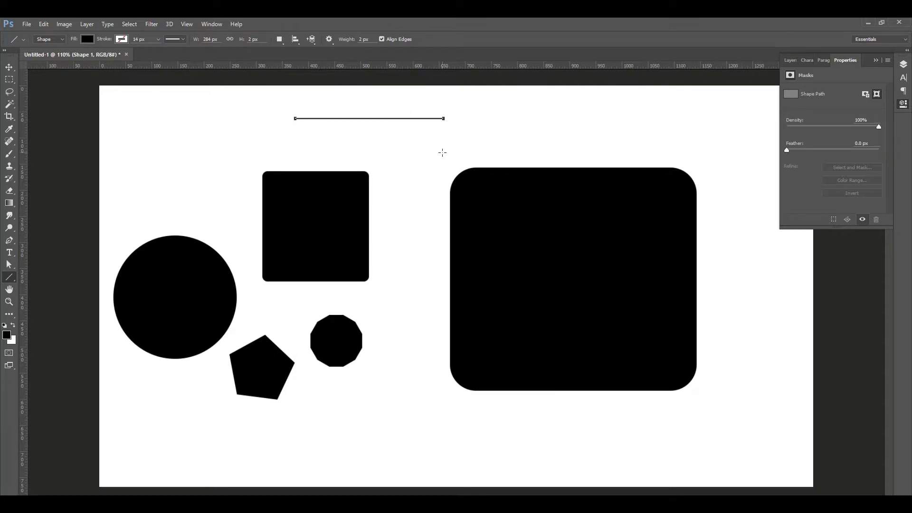
Step: Draw a second, longer 481 px horizontal line lower down, undoing the crooked attempt
mouse_move(395, 141)
left_mouse_down()
mouse_move(582, 130)
mouse_move(626, 118)
left_mouse_up()
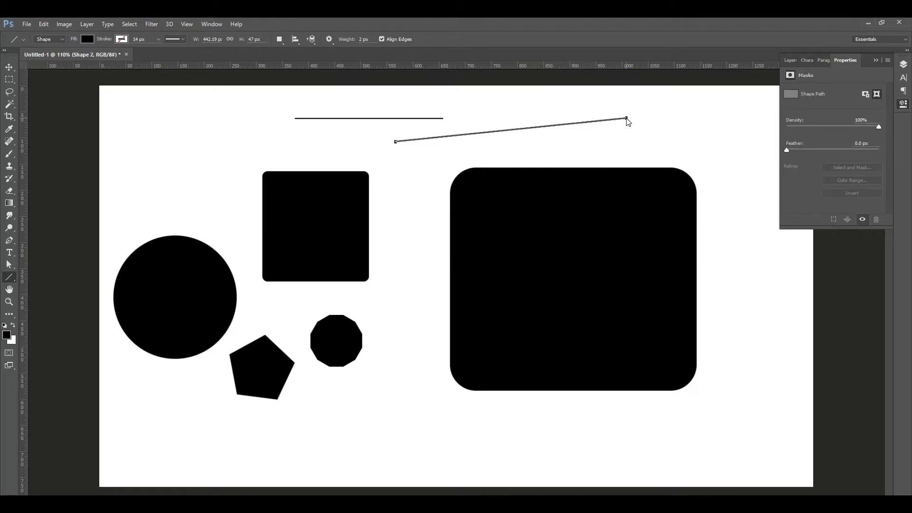
key("ctrl+z")
left_click_drag(393, 141, 649, 138)
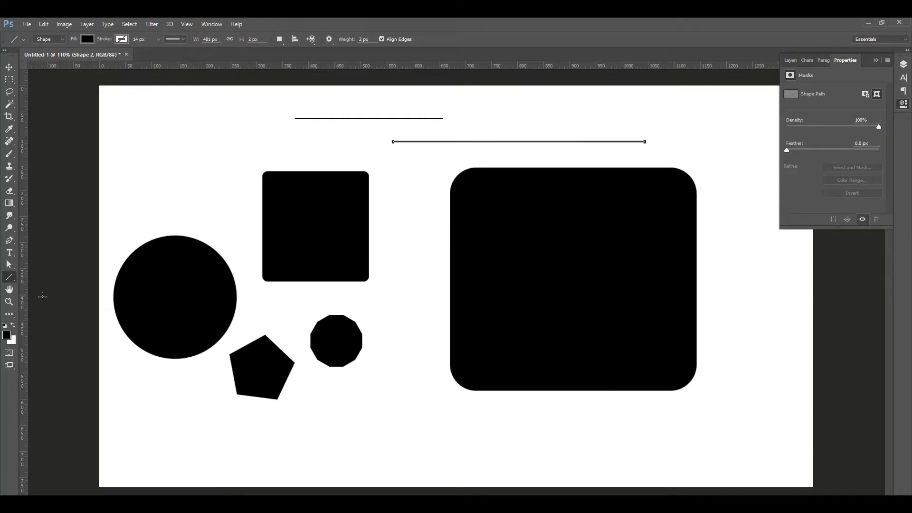
Step: Marquee-select all the shapes on the canvas with the Move tool and delete them
right_click(10, 277)
left_click(39, 324)
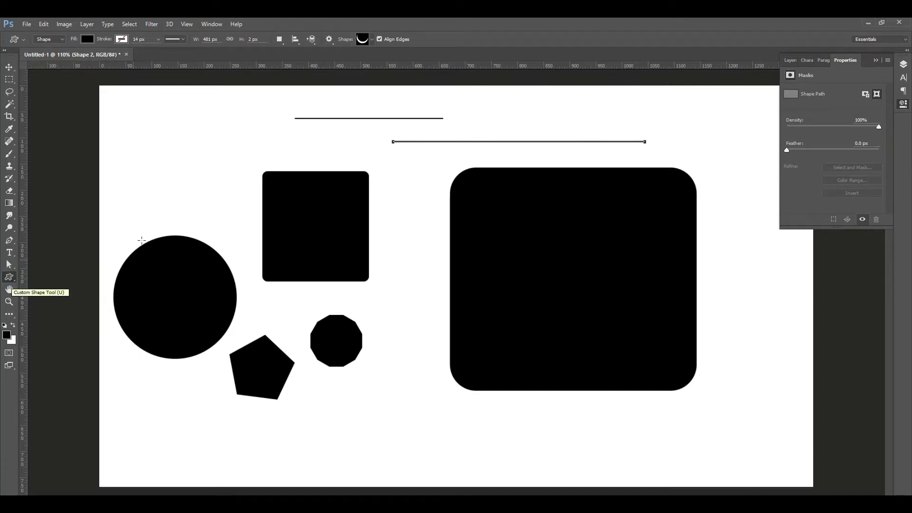
left_click(10, 66)
right_click(9, 67)
left_click(43, 68)
left_click_drag(113, 98, 178, 132)
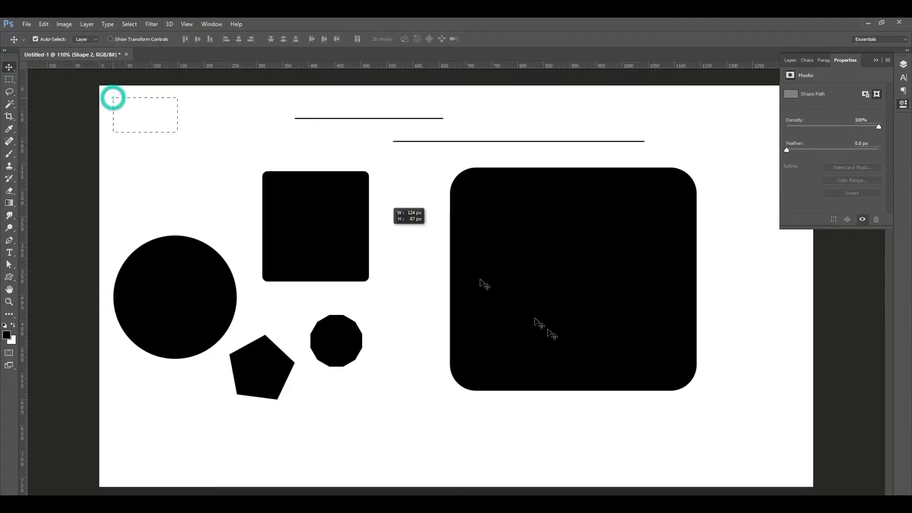
left_click_drag(547, 331, 698, 418)
key("Delete")
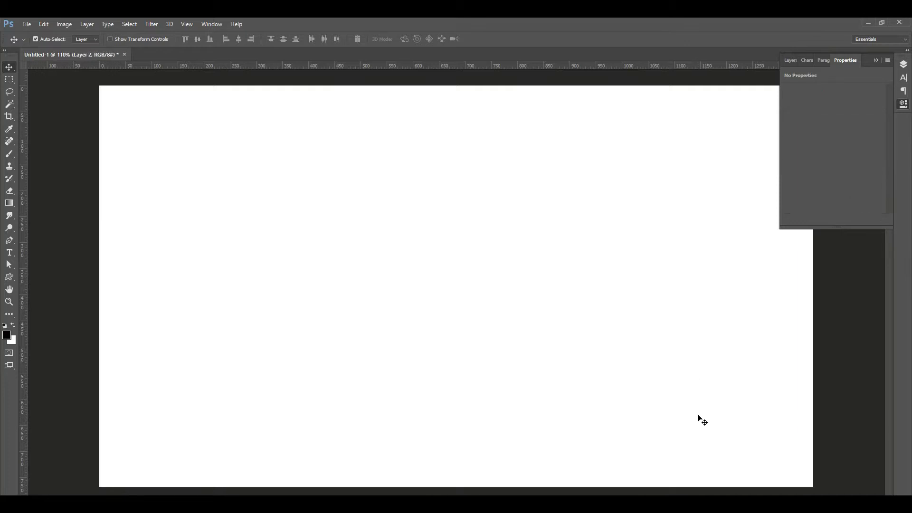
Step: Switch to the Custom Shape Tool and open its Shape picker library
left_click(12, 275)
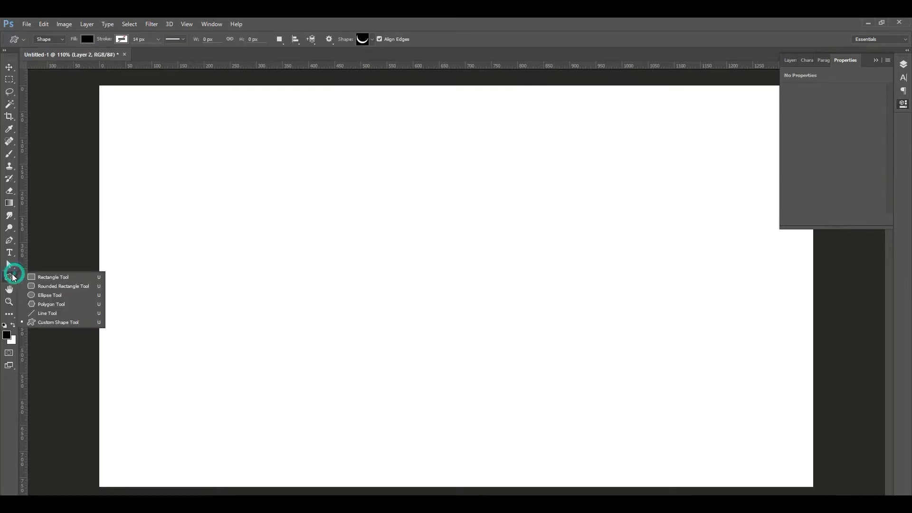
left_click(43, 322)
left_click(373, 41)
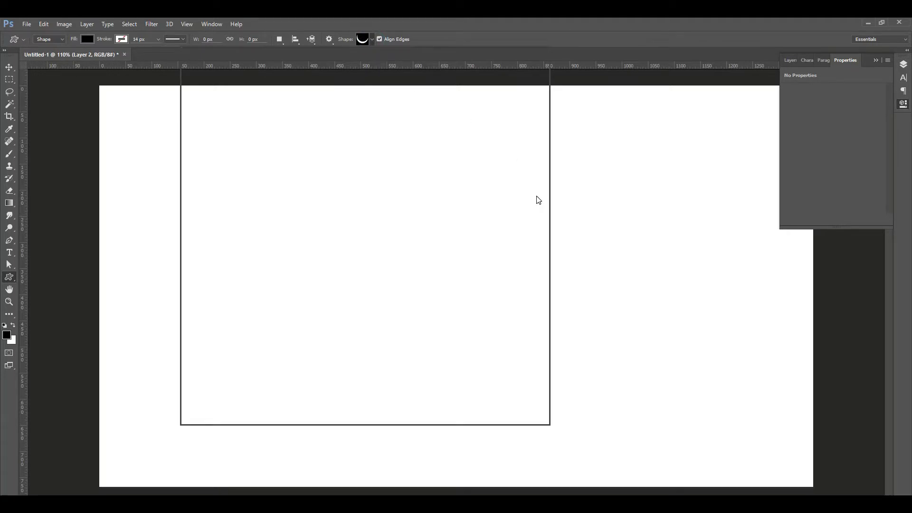
Step: Scroll through the custom shape library's icons, arrows and symbols back to the top rows
left_click_drag(526, 367, 537, 67)
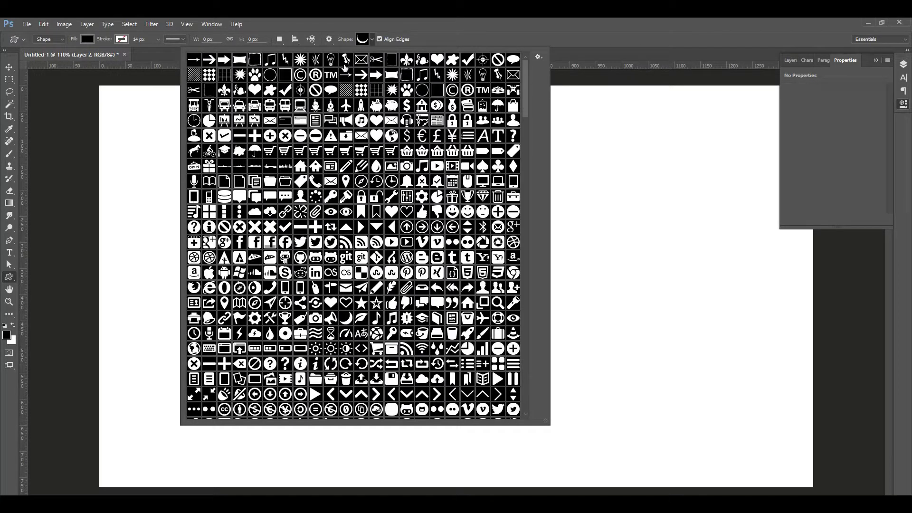
scroll(385, 257, "down", 4)
left_click_drag(527, 103, 526, 390)
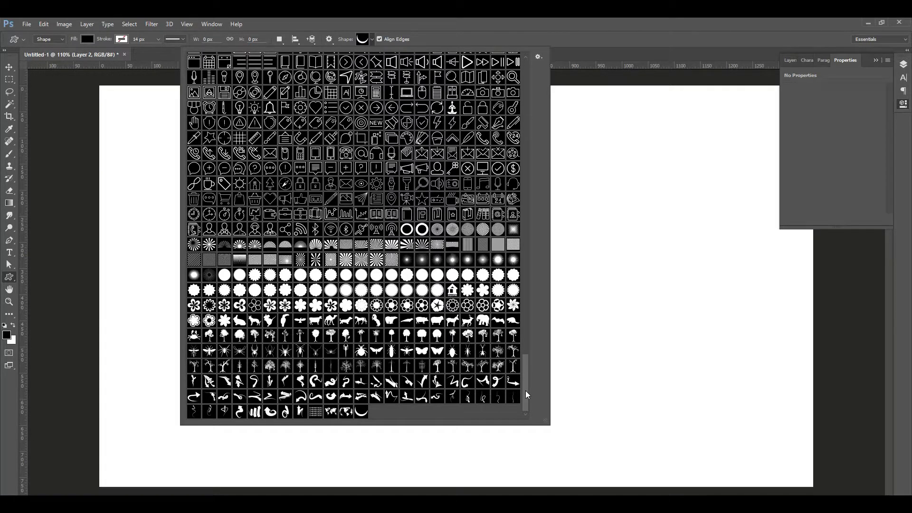
left_click_drag(525, 394, 525, 126)
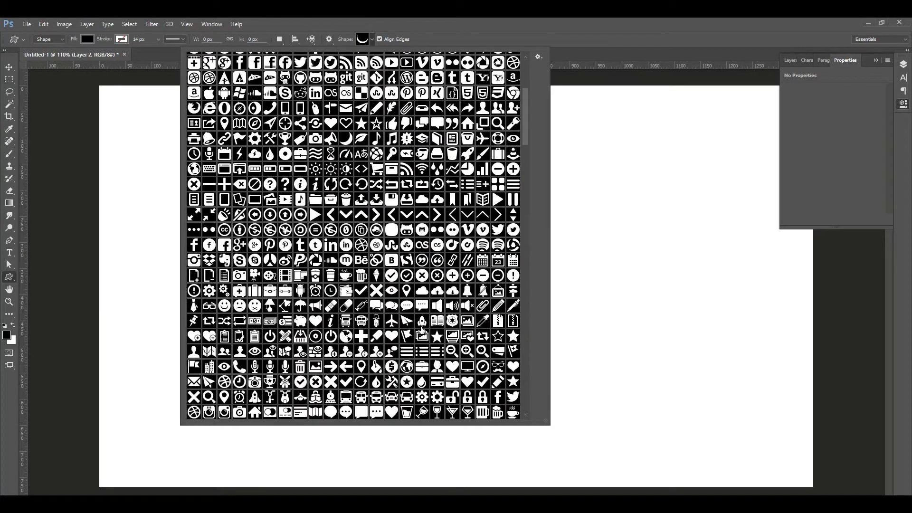
scroll(439, 218, "up", 2)
scroll(439, 217, "up", 2)
scroll(438, 217, "up", 2)
scroll(439, 218, "up", 1)
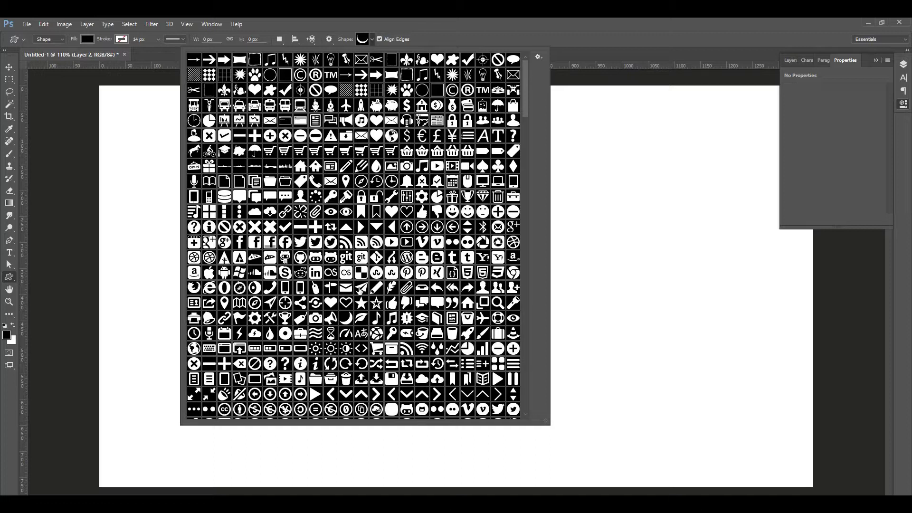
Step: Pick the folder shape and draw it about 375 × 305 px on the canvas
double_click(265, 184)
left_click_drag(312, 164, 361, 223)
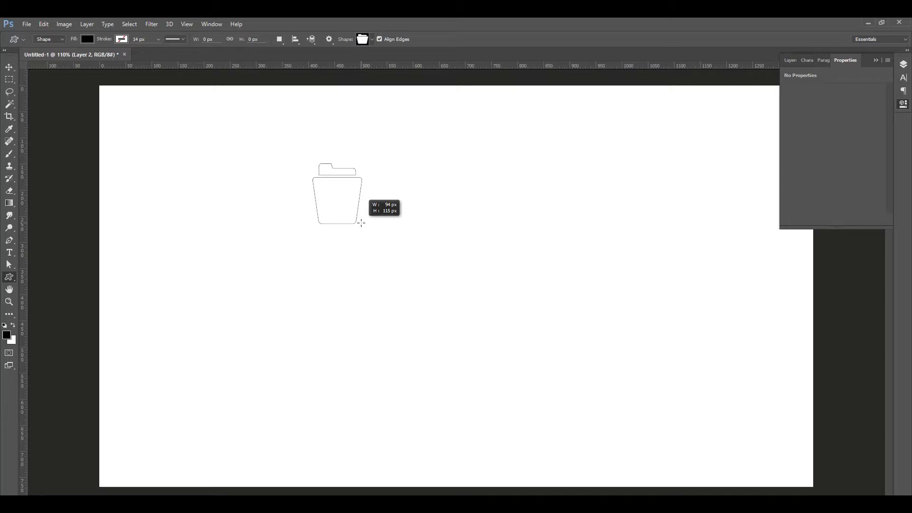
mouse_move(361, 223)
left_mouse_down()
mouse_move(374, 272)
mouse_move(421, 309)
mouse_move(350, 201)
mouse_move(427, 265)
mouse_move(444, 244)
mouse_move(350, 223)
left_mouse_up()
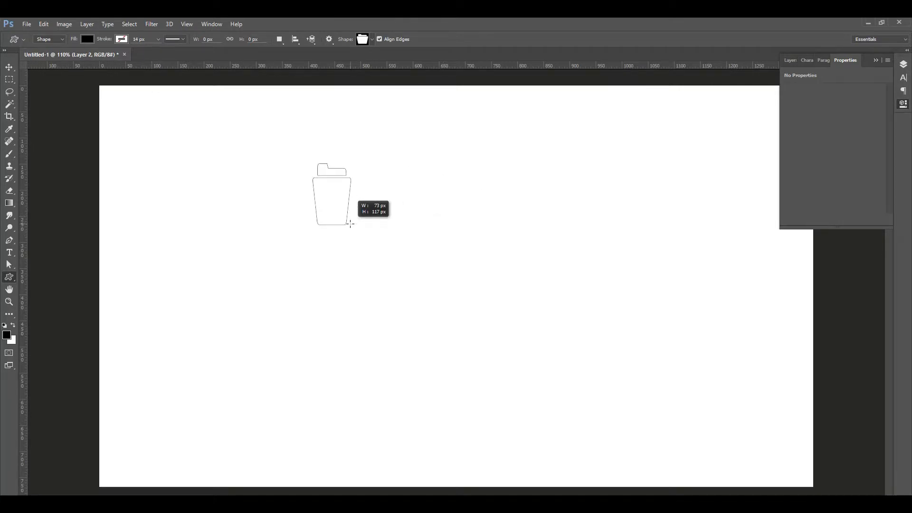
mouse_move(373, 227)
left_mouse_down()
mouse_move(454, 224)
mouse_move(508, 323)
left_mouse_up()
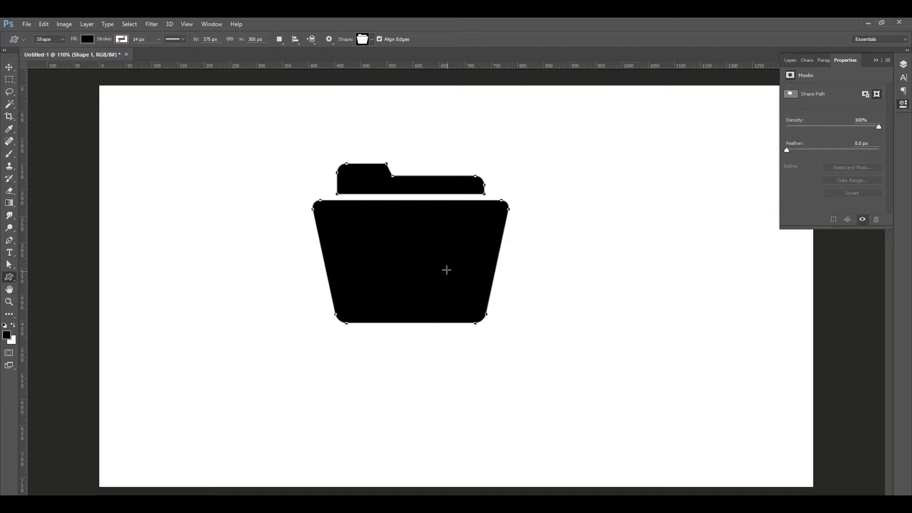
Step: Move the black folder shape around the canvas, then select and delete it
left_click(9, 68)
left_click_drag(372, 257, 218, 213)
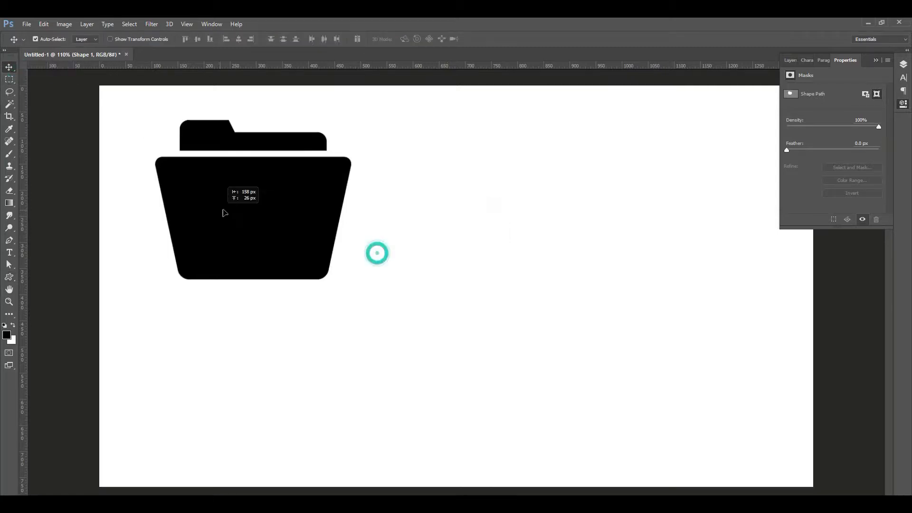
left_click_drag(305, 201, 289, 220)
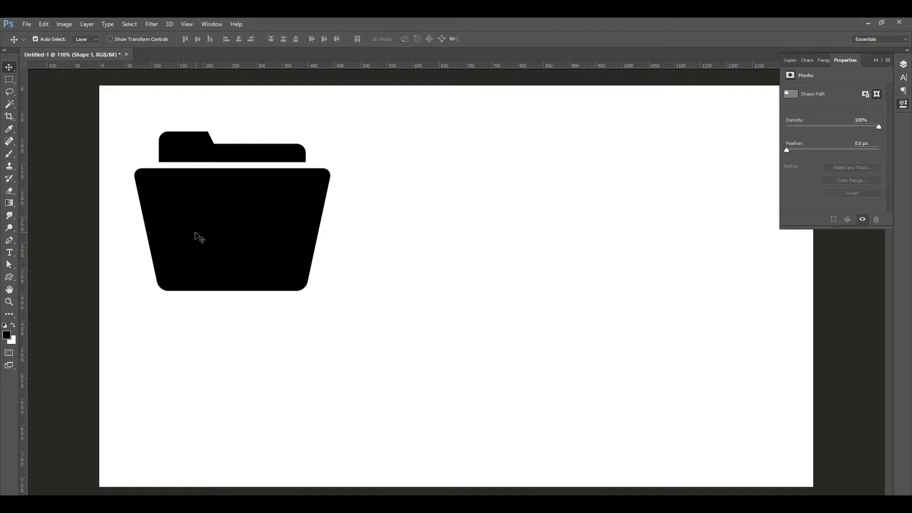
left_click_drag(198, 213, 262, 258)
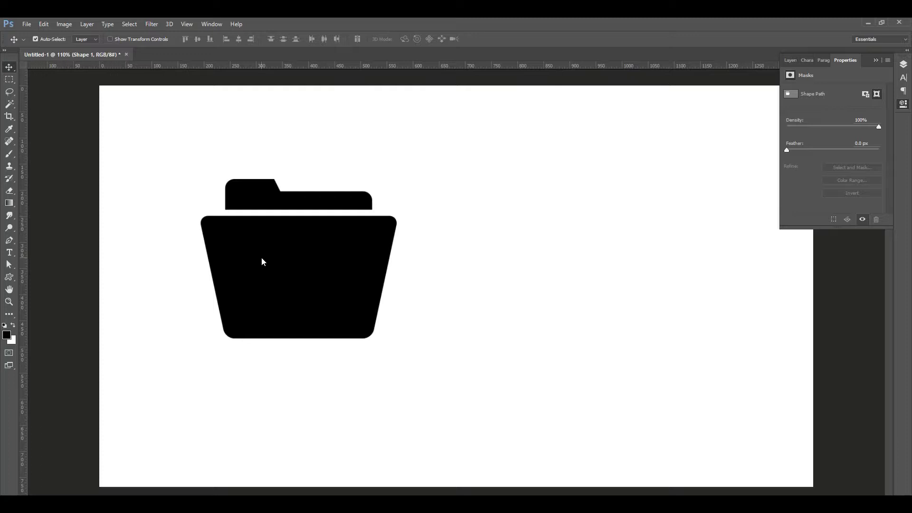
left_click(262, 261)
key("Delete")
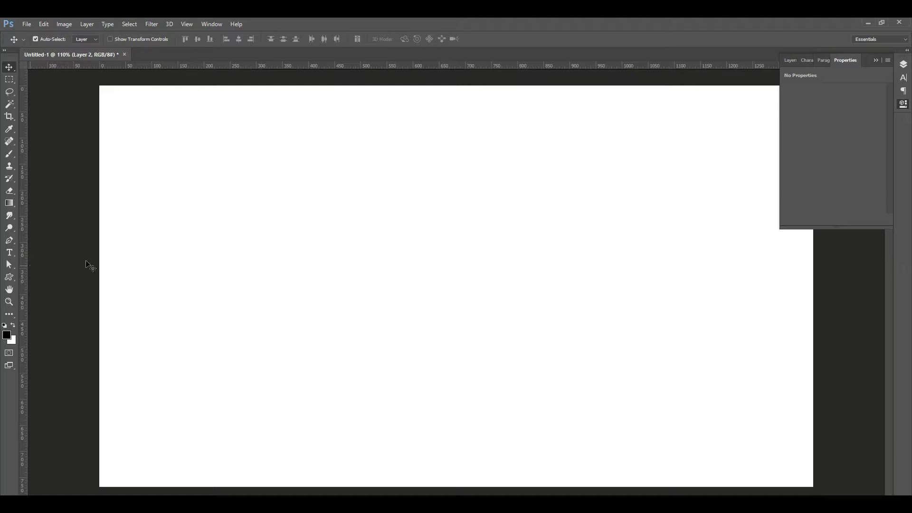
Step: Draw a 197 × 197 px black circle, Ellipse 1, with the Ellipse Tool
left_click(790, 61)
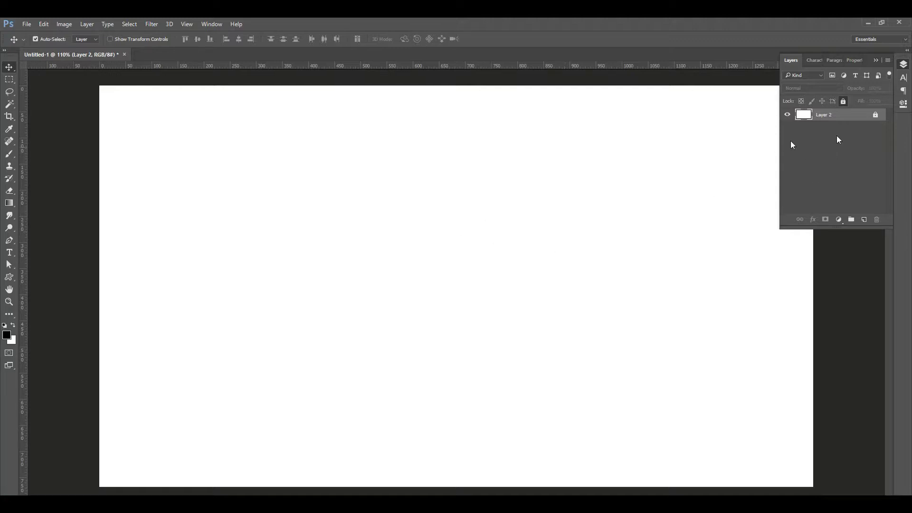
left_click(11, 278)
left_click(50, 295)
left_click_drag(317, 180, 436, 280)
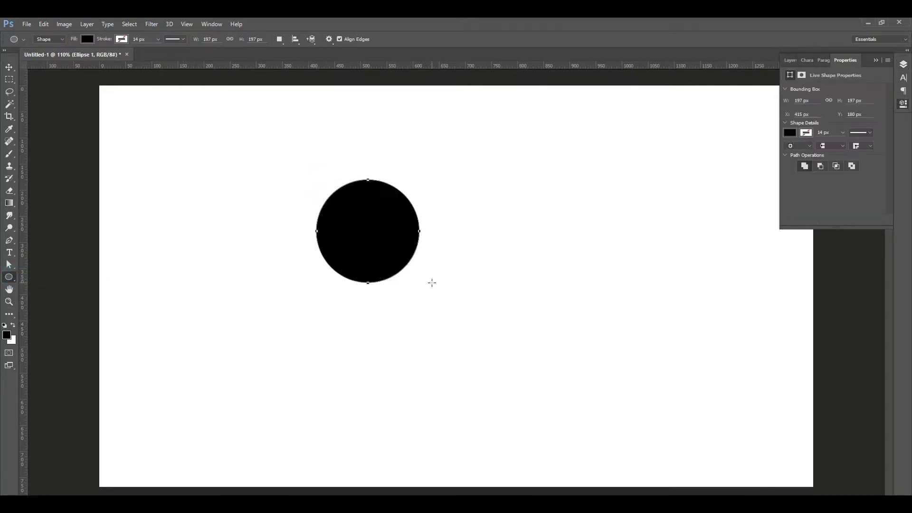
Step: Float the Layers panel out of the dock and open the Path Operations dropdown
left_click(788, 61)
left_click_drag(788, 61, 649, 170)
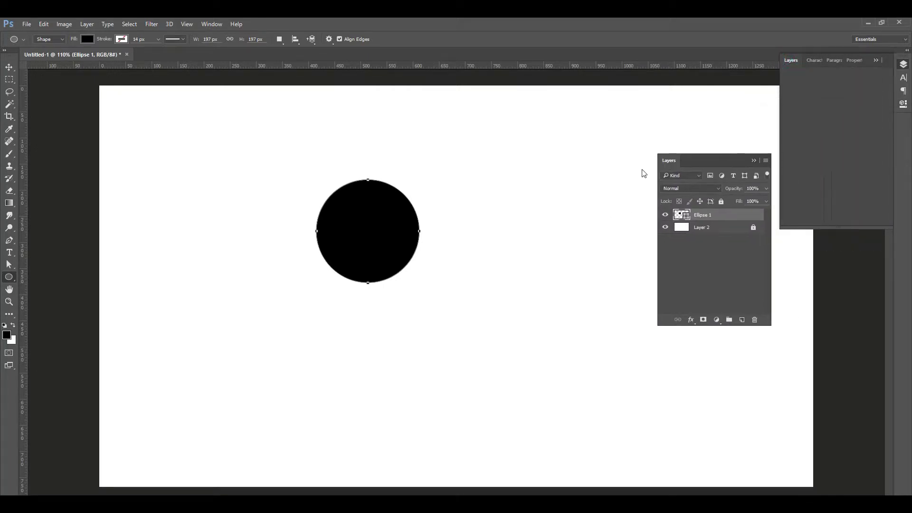
left_click_drag(680, 158, 780, 247)
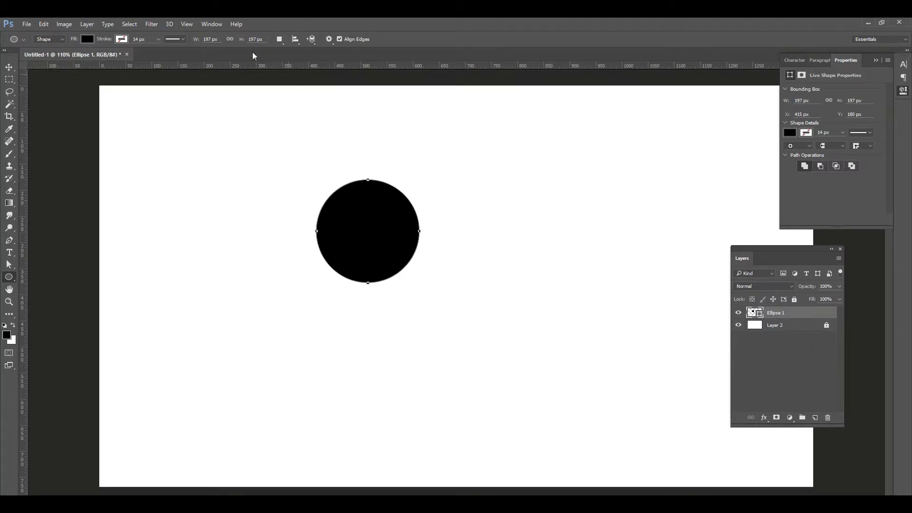
left_click(281, 40)
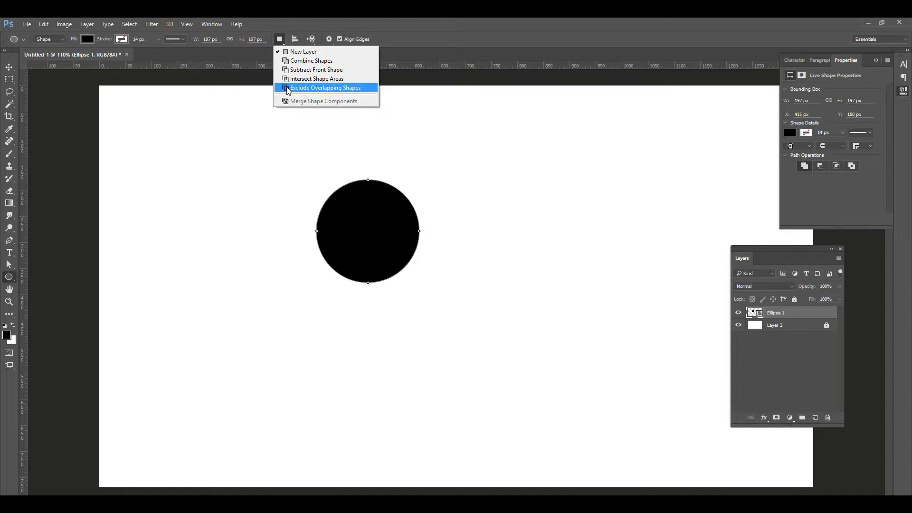
Step: Choose the combine option in the Path Operations menu so new shapes join the circle
left_click(292, 61)
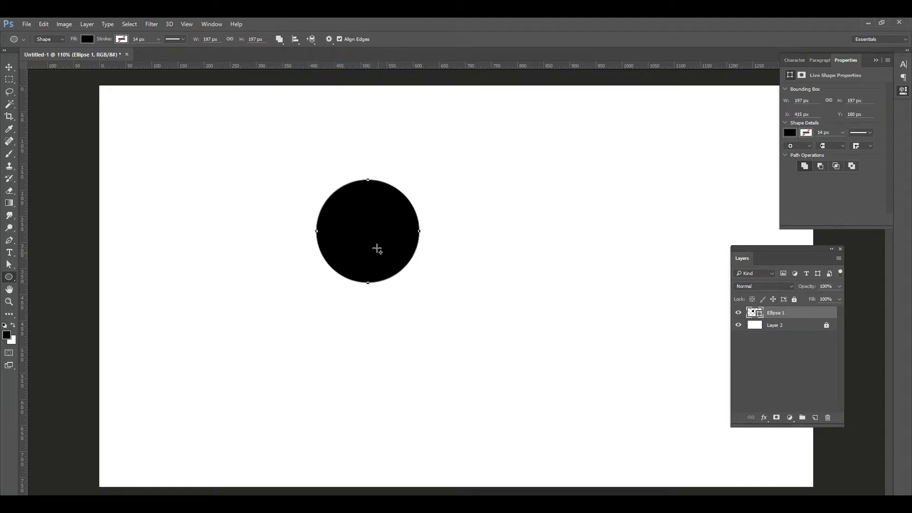
Step: Dismiss the Sticky Keys prompt and draw a 183 × 183 px circle overlapping the first
left_click(279, 40)
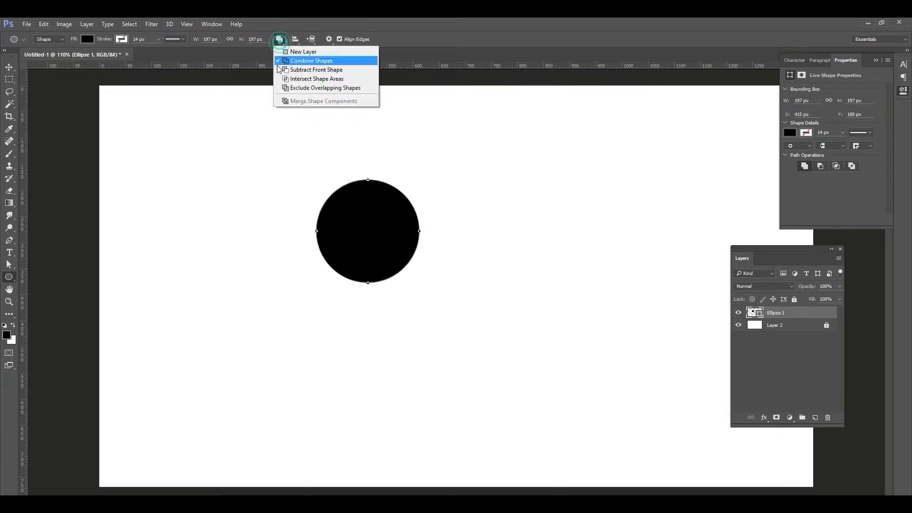
left_click(353, 26)
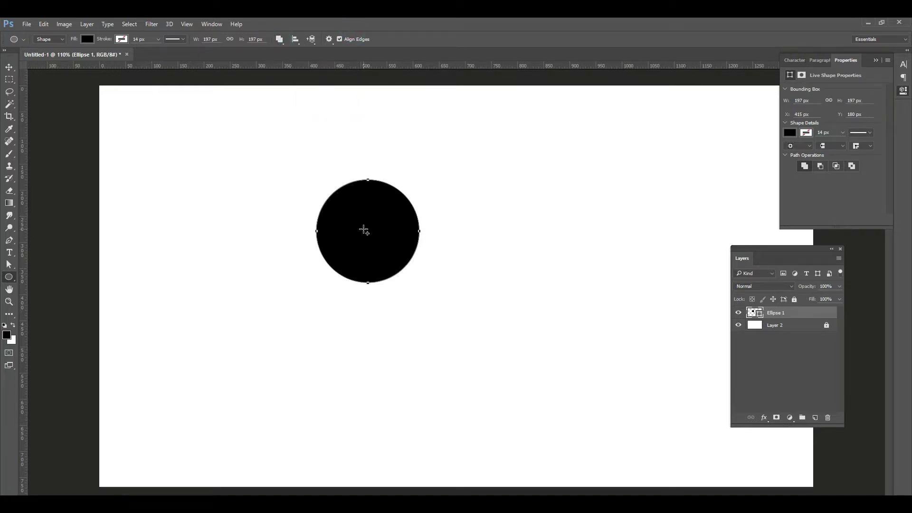
key("shift")
key("shift")
key("shift")
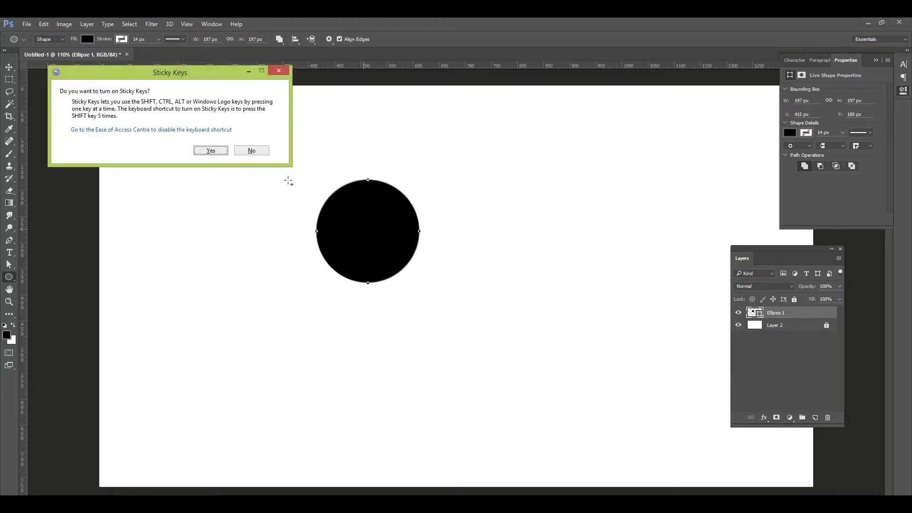
left_click(251, 149)
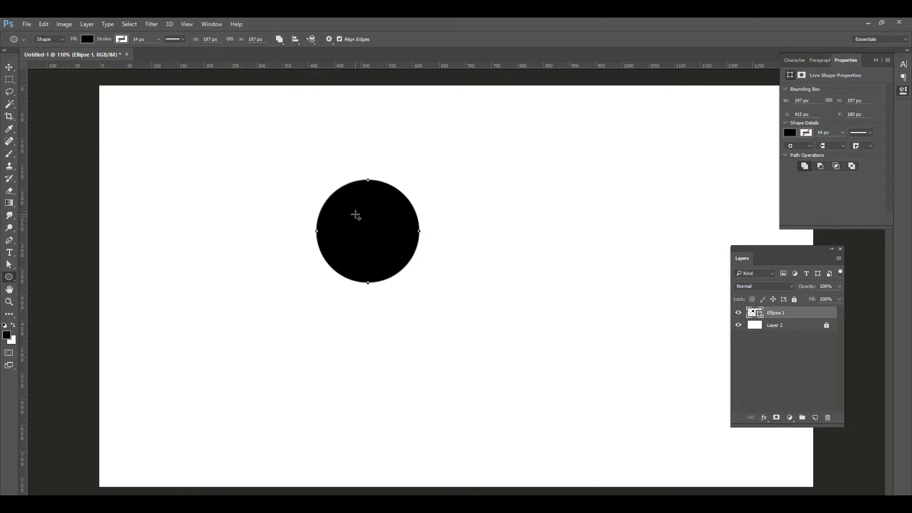
left_click_drag(352, 216, 450, 313)
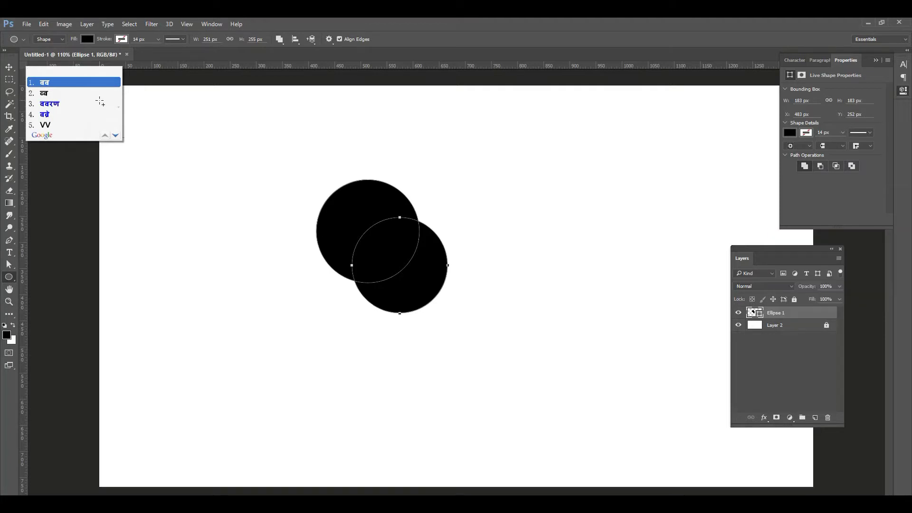
Step: Reposition the merged two-circle Ellipse 1 shape near the middle of the canvas
key("c")
left_click(2, 65)
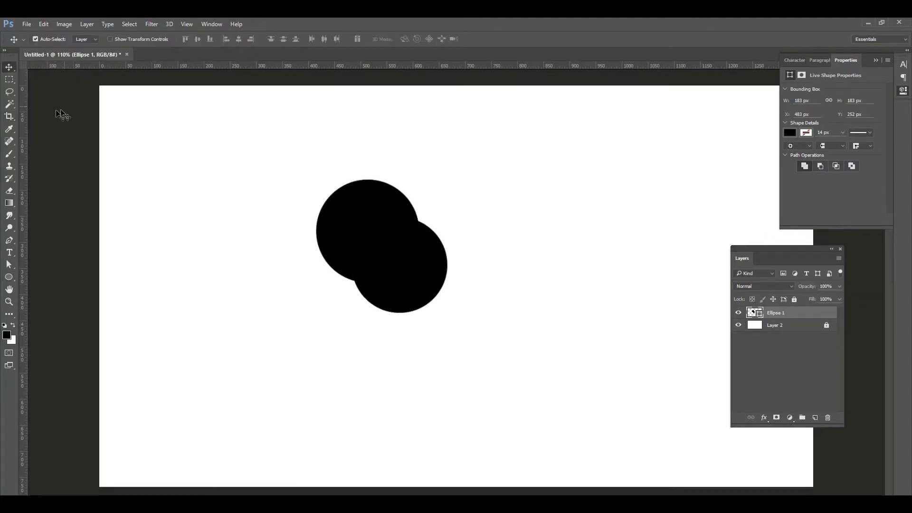
left_click_drag(404, 281, 454, 285)
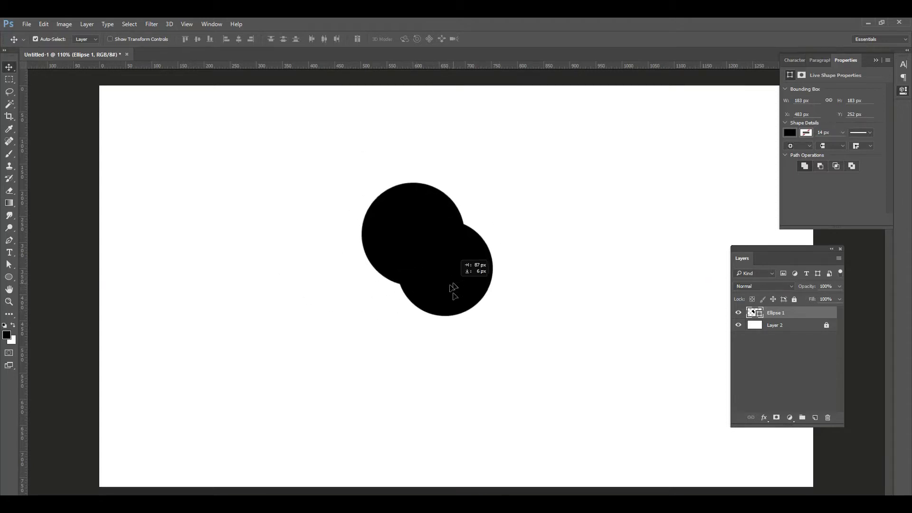
left_click_drag(556, 259, 519, 254)
left_click_drag(480, 173, 358, 237)
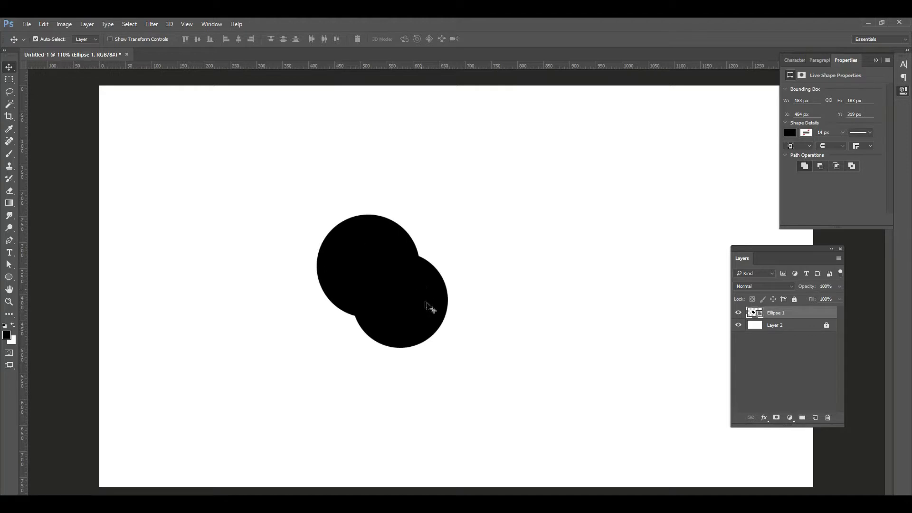
left_click_drag(426, 304, 468, 286)
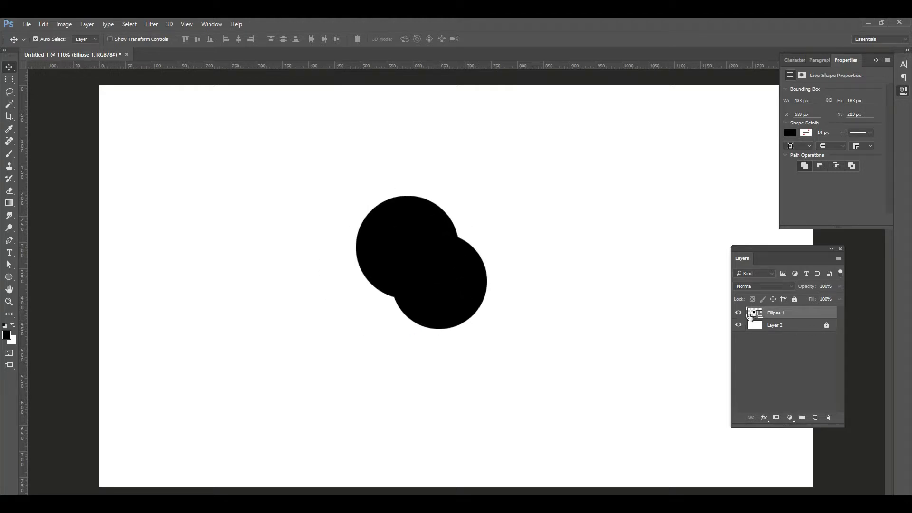
Step: Toggle Ellipse 1's visibility off and on twice to check the merged shape
left_click(739, 313)
left_click(739, 313)
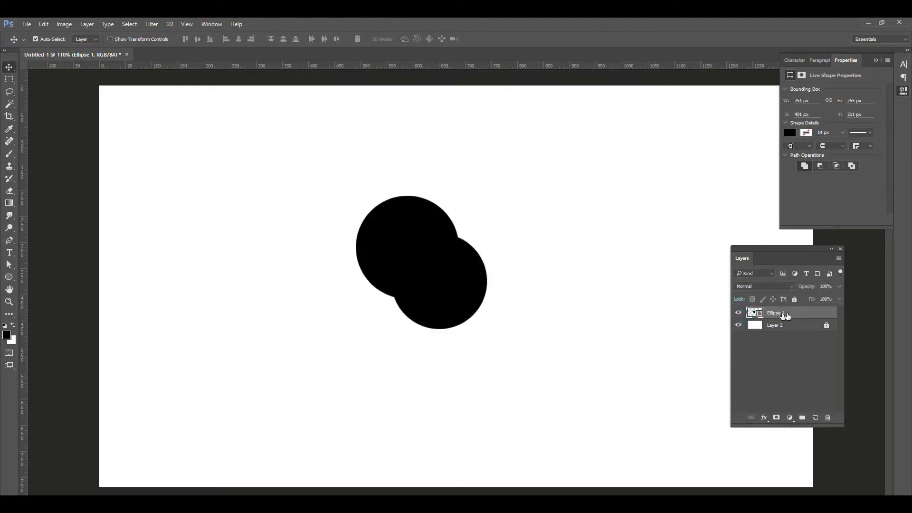
left_click(738, 313)
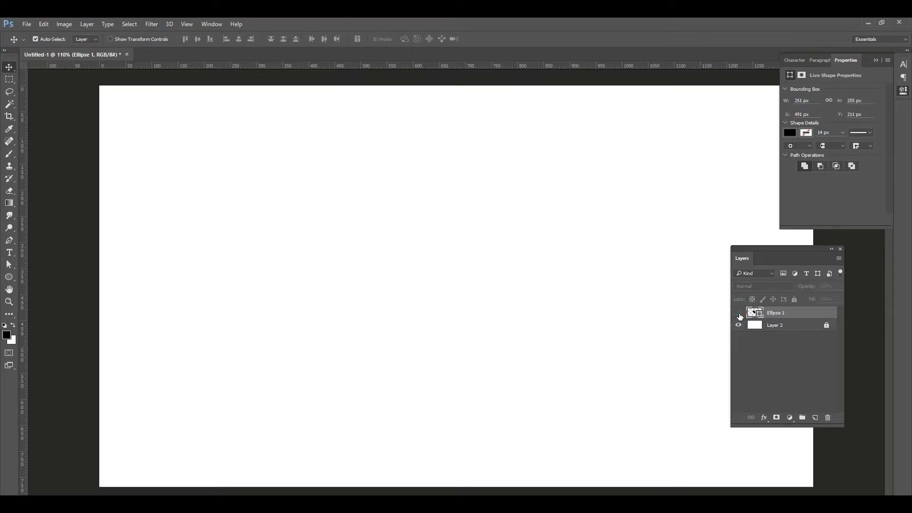
left_click(739, 313)
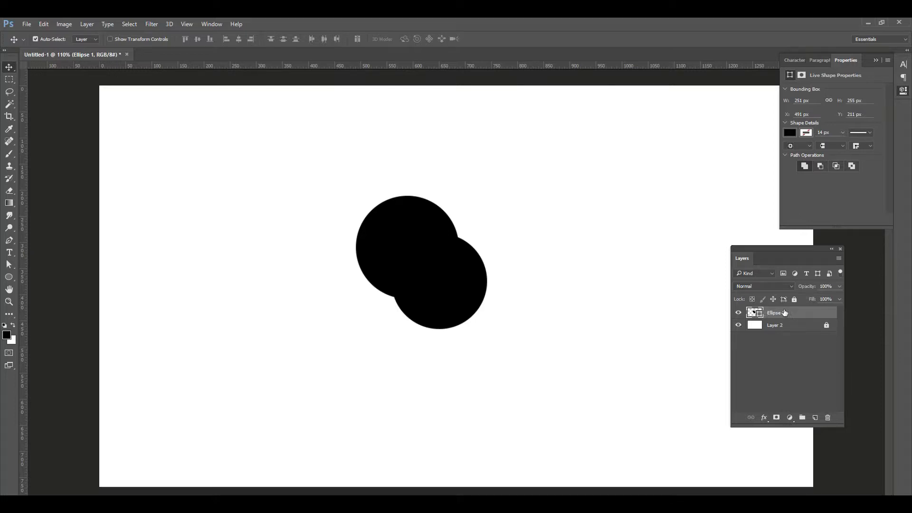
left_click(9, 278)
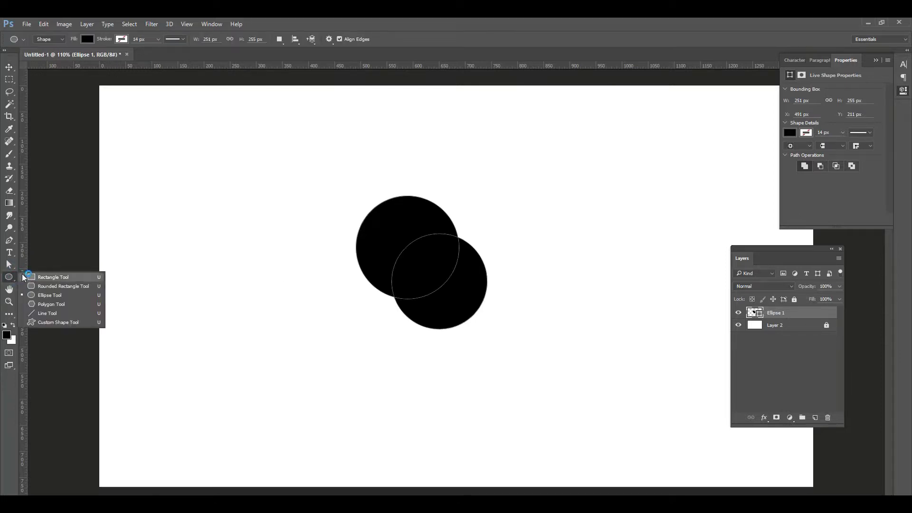
Step: Move the combined circles up-left and set Path Operations to New Layer
left_click(9, 67)
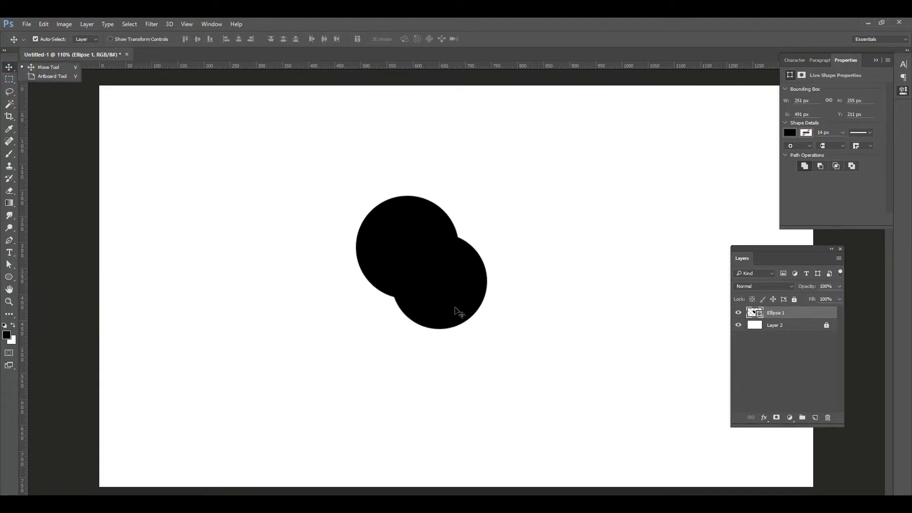
left_click_drag(451, 314, 346, 294)
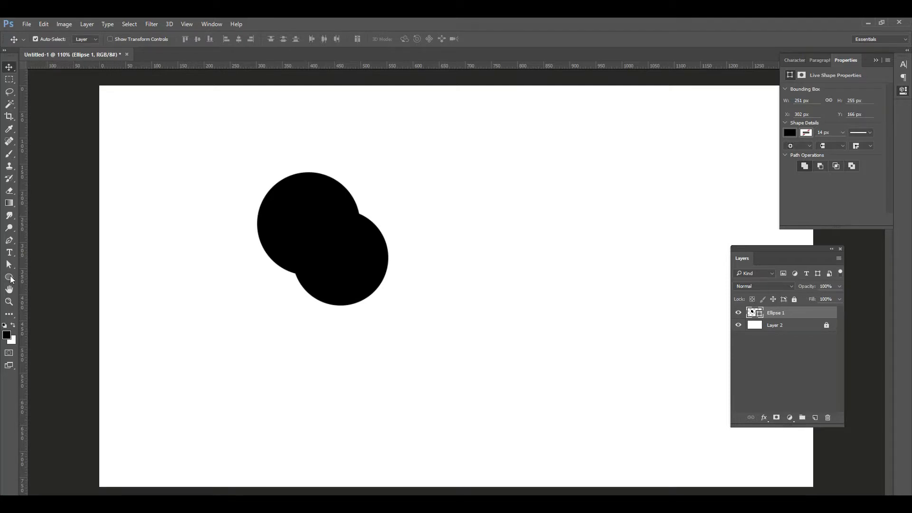
left_click(9, 277)
left_click(279, 40)
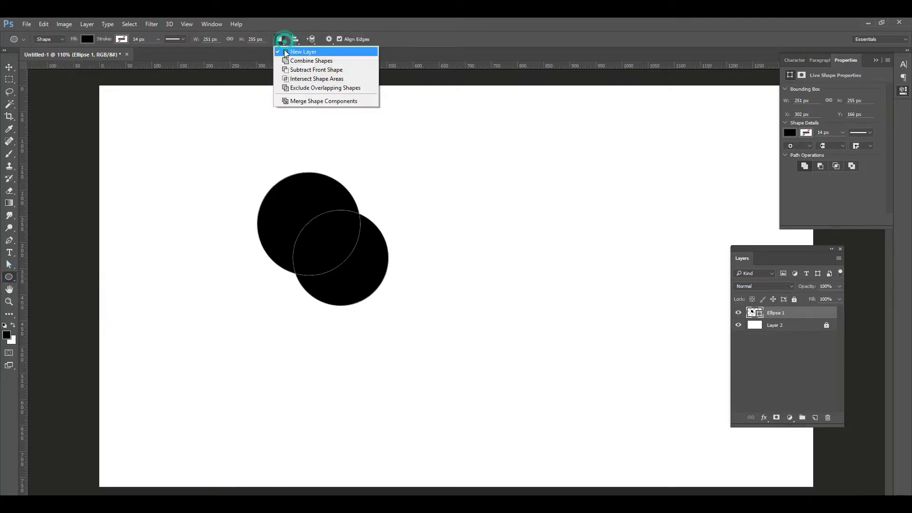
left_click(9, 278)
Step: Draw a small and a larger overlapping circle on the right, then move the larger one down-left
left_click_drag(492, 193, 574, 273)
left_click_drag(529, 228, 644, 344)
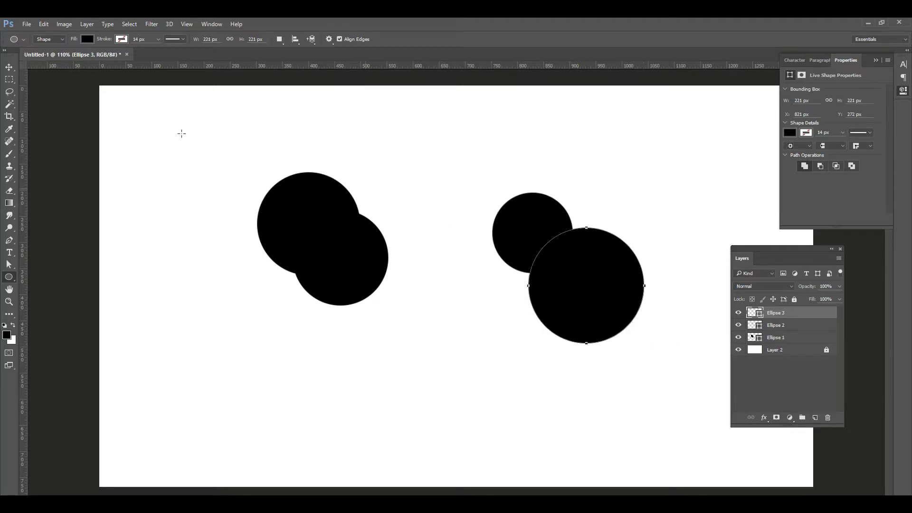
left_click(9, 67)
mouse_move(602, 285)
left_mouse_down()
mouse_move(552, 325)
mouse_move(473, 263)
mouse_move(617, 309)
mouse_move(564, 305)
mouse_move(608, 289)
mouse_move(582, 315)
left_mouse_up()
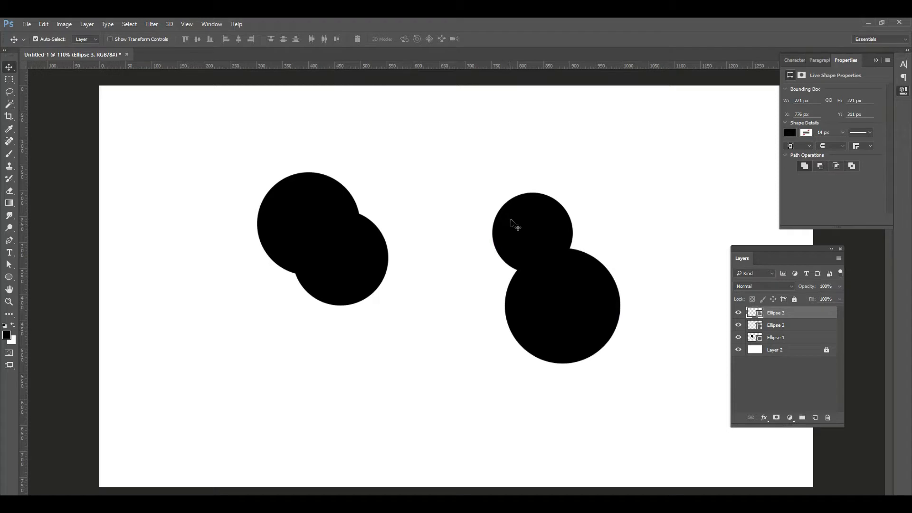
Step: Select Ellipse 2 and move the small circle down-left against the larger circle
left_click(516, 225)
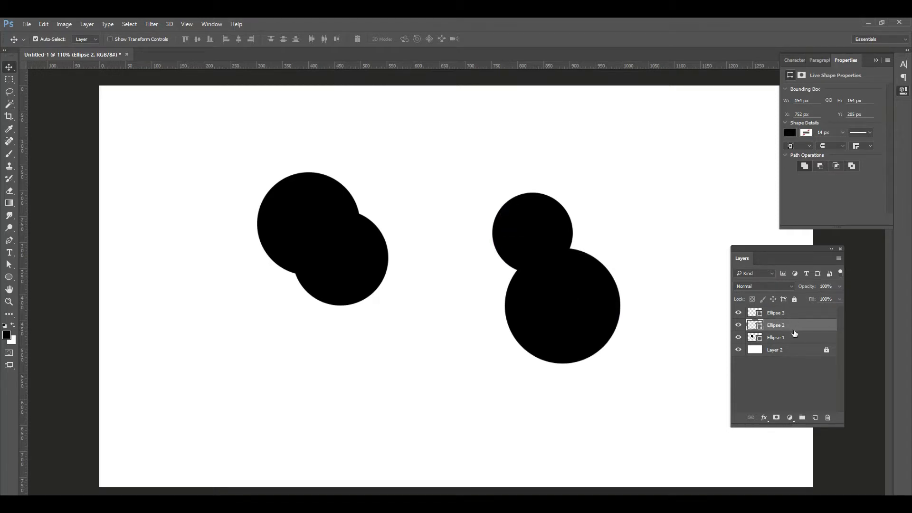
left_click(545, 217)
left_click_drag(521, 219, 503, 240)
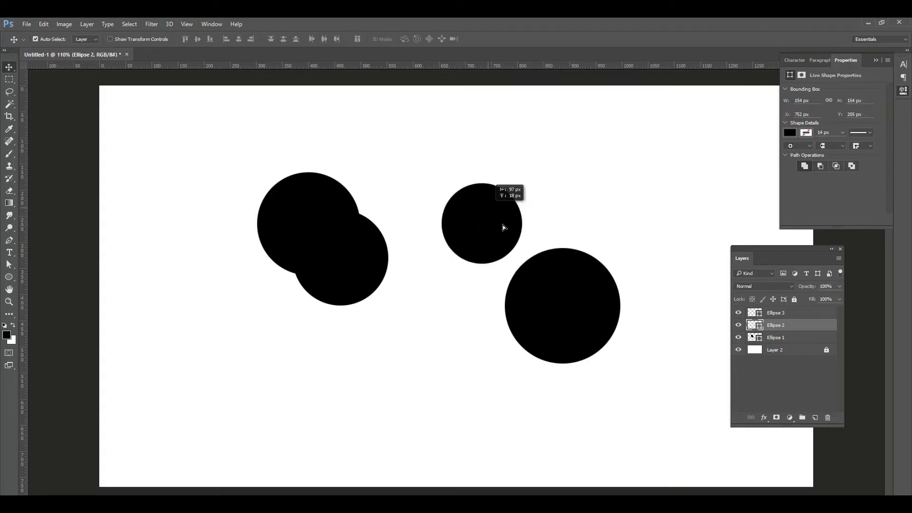
left_click(584, 295)
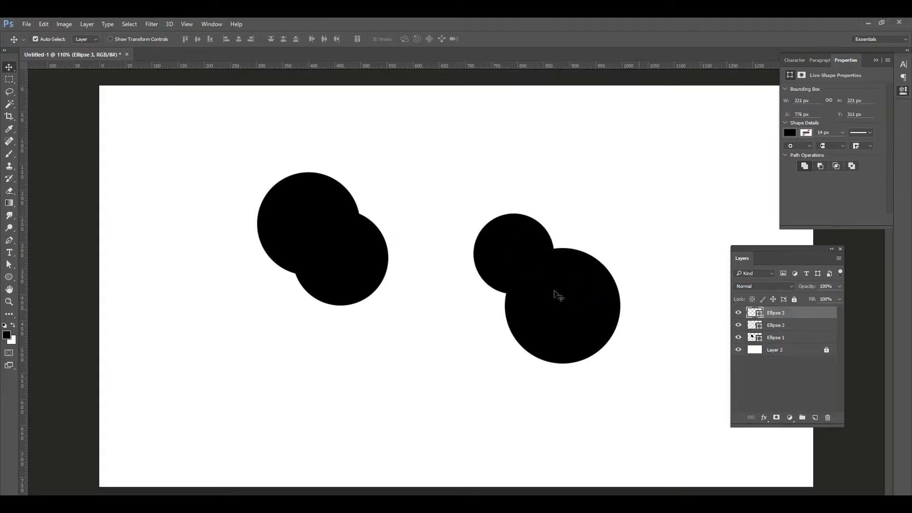
left_click_drag(505, 238, 507, 240)
Step: Switch between the circle layers, then select both Ellipse 2 and Ellipse 3
left_click(577, 312)
left_click(517, 252)
left_click(573, 298)
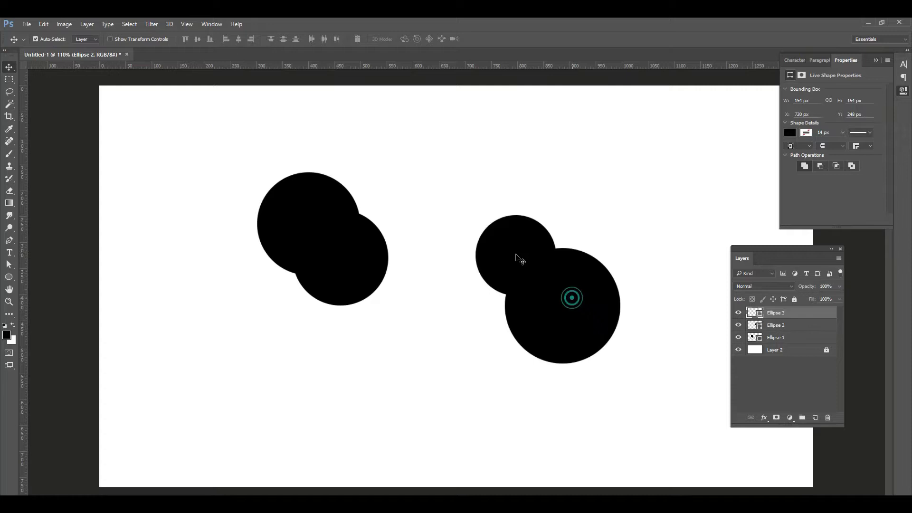
left_click(520, 258)
left_click(580, 295)
left_click(529, 246)
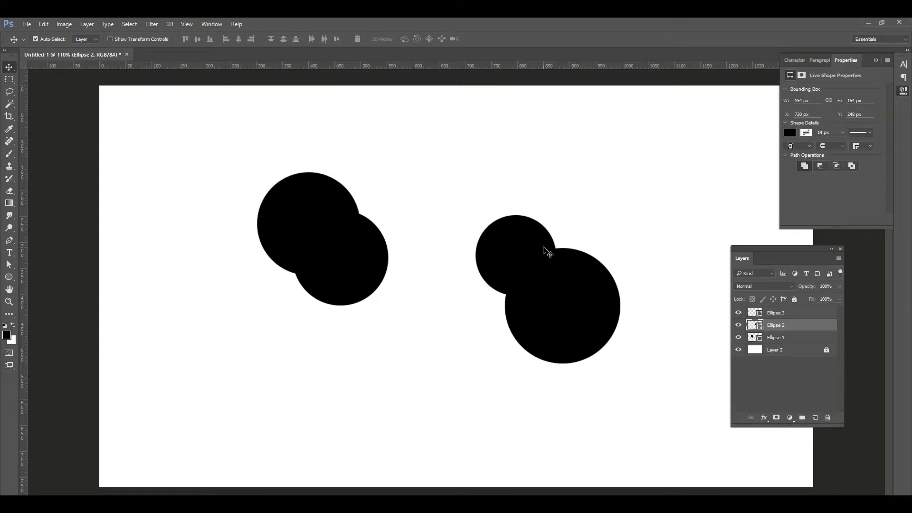
left_click(533, 232)
left_click(603, 295, "shift")
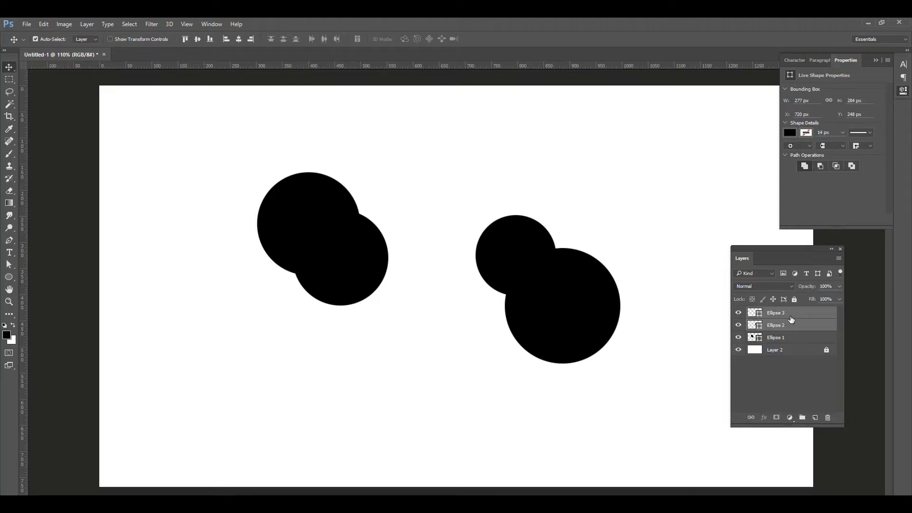
Step: Merge Ellipse 2 and Ellipse 3 with Ctrl+E and move the pair to X 669, Y 180
key("ctrl+e")
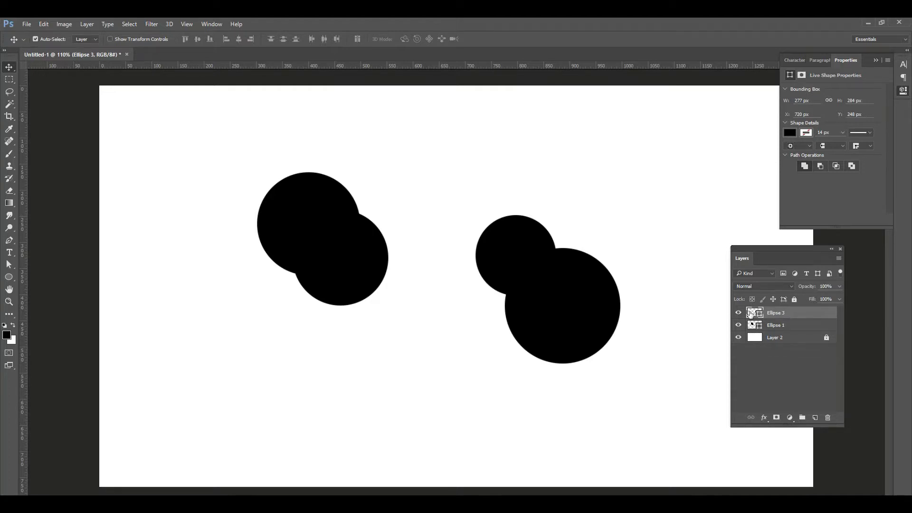
left_click(738, 313)
left_click(739, 313)
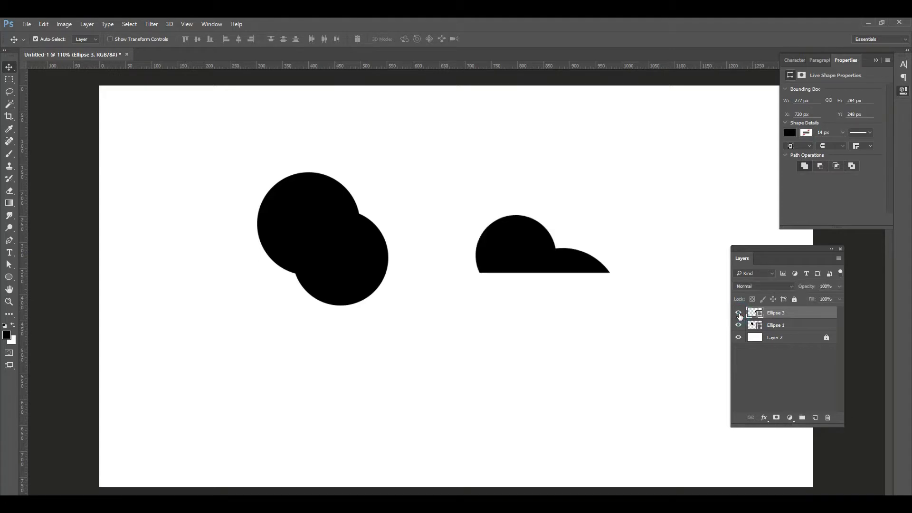
left_click(739, 313)
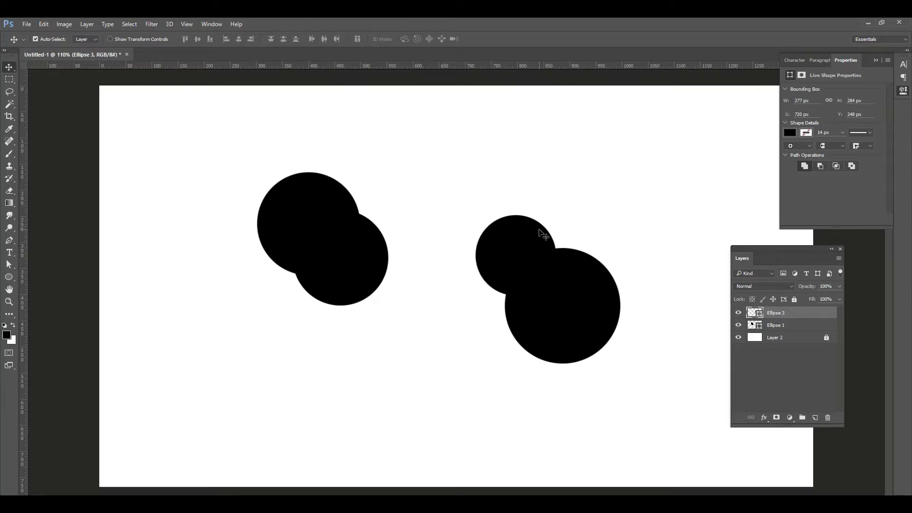
left_click_drag(582, 314, 555, 277)
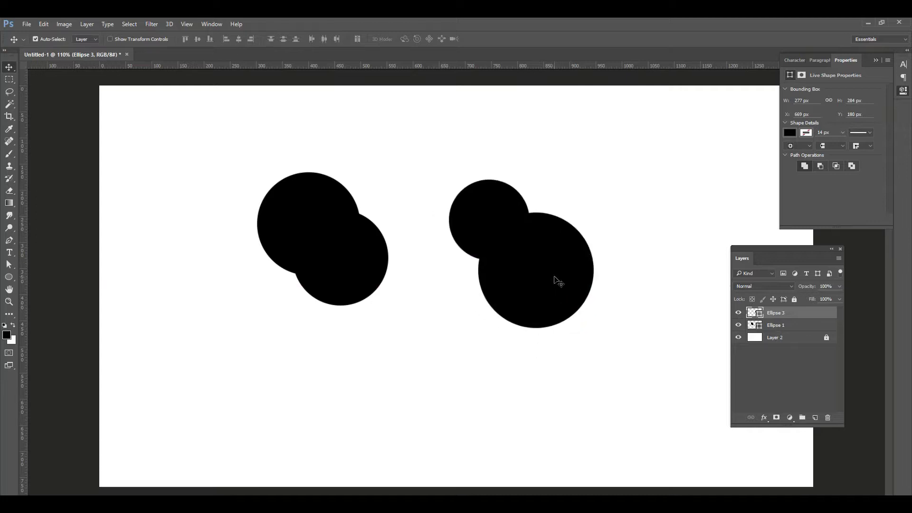
key("a")
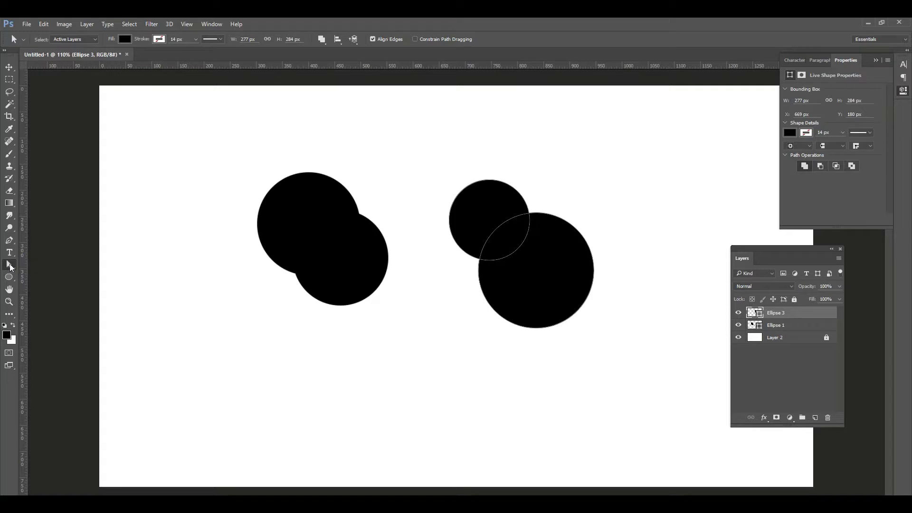
Step: With the Direct Selection Tool, select the small circle's anchors, then its whole path
right_click(10, 265)
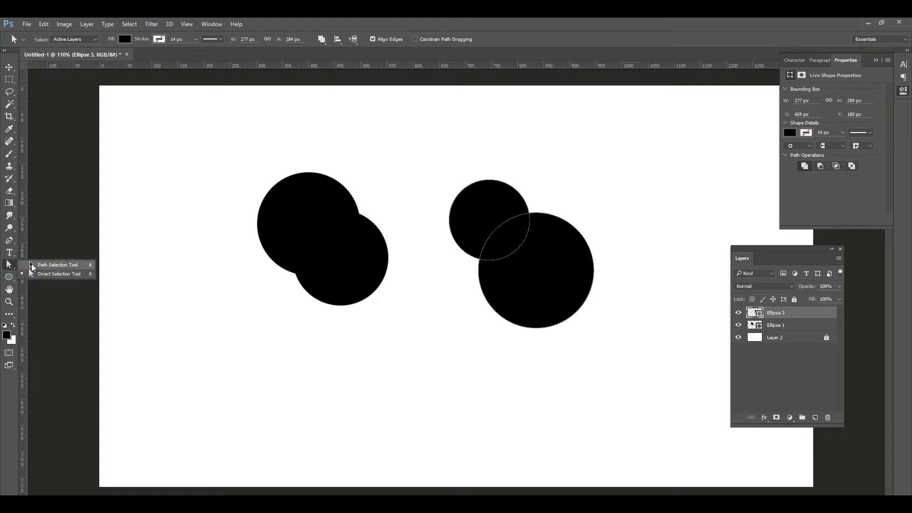
left_click(31, 274)
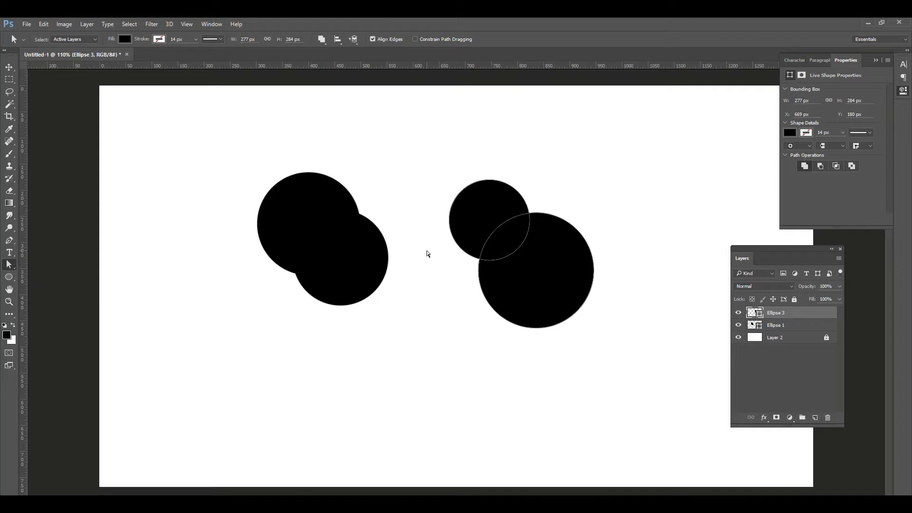
left_click(463, 191)
left_click(481, 193)
left_click(489, 180)
left_click(449, 220, "shift")
left_click(449, 220)
left_click(489, 180)
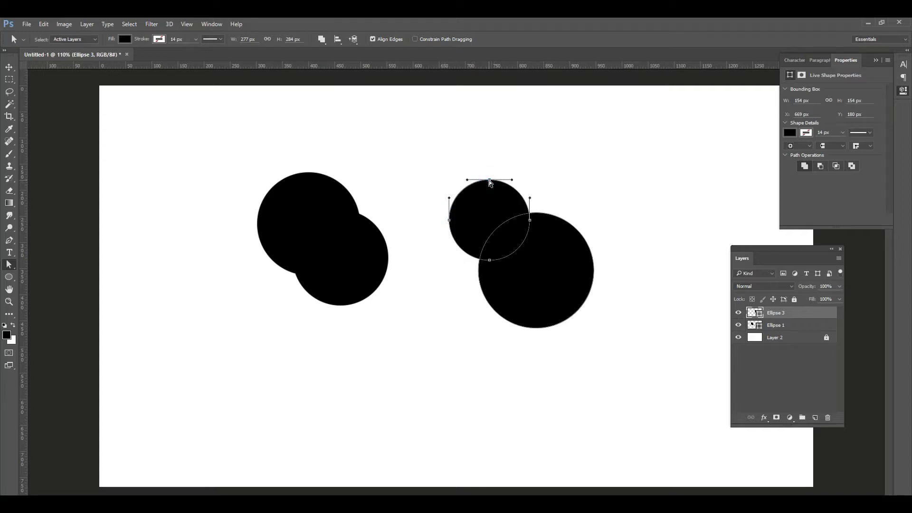
left_click(450, 220)
left_click(490, 261)
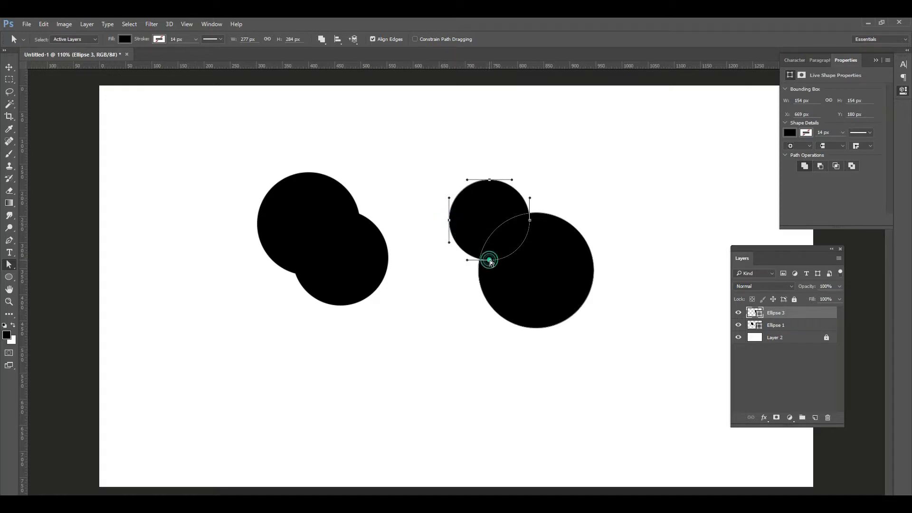
left_click(530, 221)
left_click(491, 206)
Step: Nudge the small circle right and up to sit centred on the large circle at X 760, Y 154
key("Right")
key("Right")
key("Right")
key("Right")
key("Right")
key("Right")
key("Right")
key("Right")
key("Right")
key("Right")
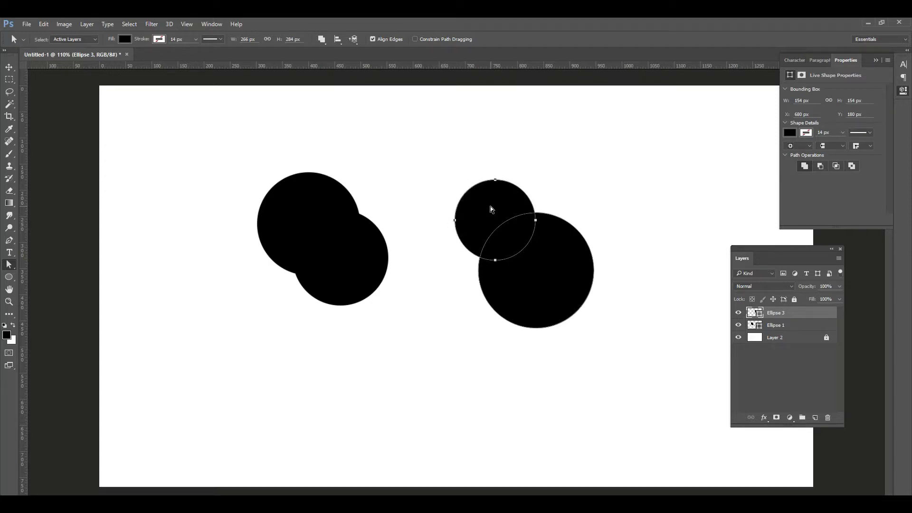
key("shift+Right")
key("shift+Right")
key("shift+Right")
key("shift+Right")
key("shift+Right")
key("shift+Right")
key("shift+Right")
key("Right")
key("Right")
key("Right")
key("Right")
key("Right")
key("Right")
key("Right")
key("Right")
key("Right")
key("Right")
key("Up")
key("Up")
key("Up")
key("Up")
key("Up")
key("Up")
key("Up")
key("Up")
key("Up")
key("Up")
key("Up")
key("Up")
key("Up")
key("Up")
key("Up")
key("Up")
key("Up")
key("Up")
key("Up")
key("Up")
key("Up")
key("Up")
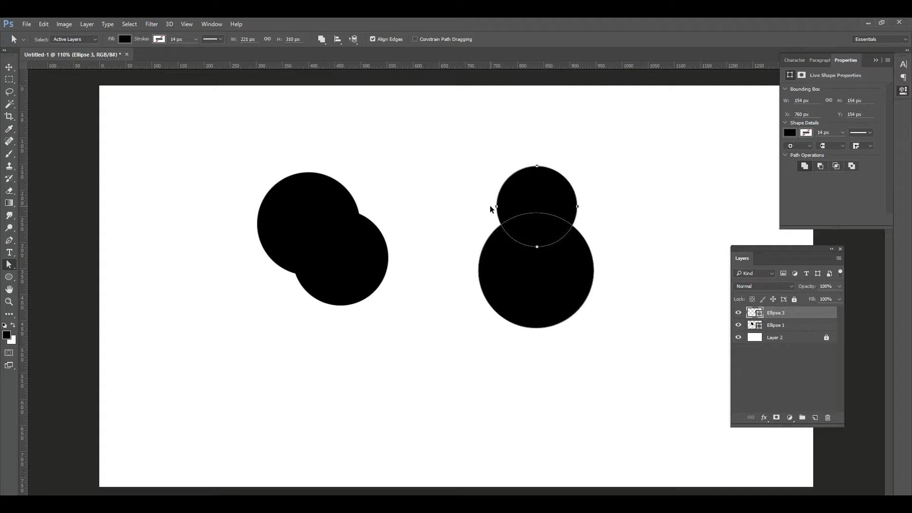
key("ctrl+t")
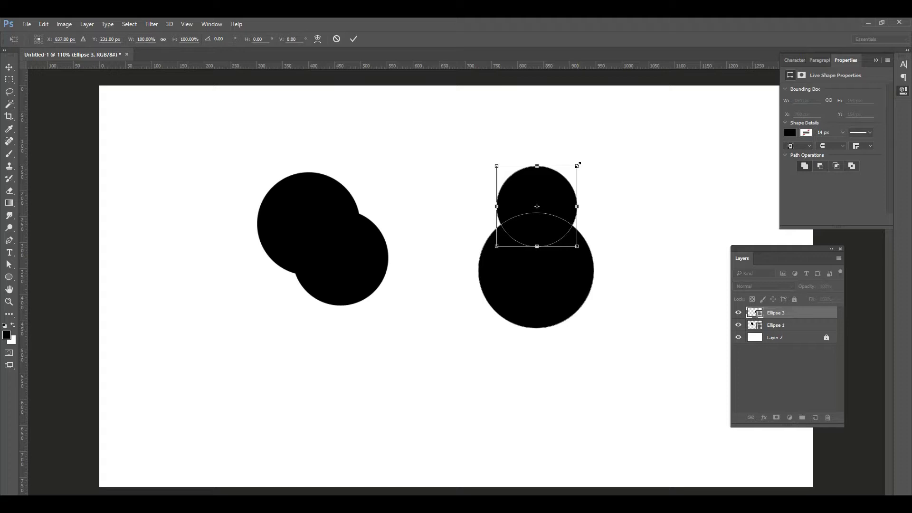
Step: Scale the small top circle down to about 128 px with Free Transform and commit
left_click(577, 165)
mouse_move(578, 165)
left_mouse_down()
mouse_move(567, 183)
mouse_move(590, 174)
mouse_move(570, 180)
mouse_move(590, 171)
mouse_move(576, 169)
left_mouse_up()
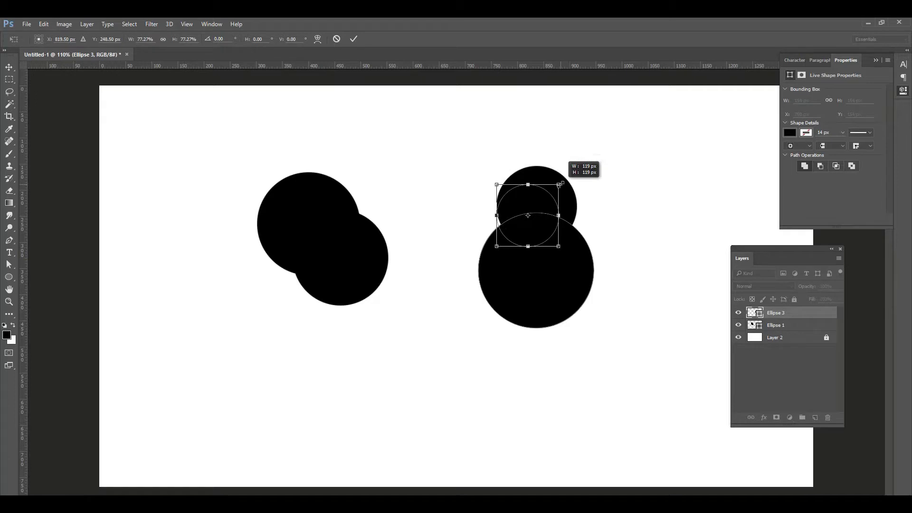
mouse_move(577, 169)
left_mouse_down()
mouse_move(569, 189)
mouse_move(612, 161)
mouse_move(594, 172)
mouse_move(589, 161)
mouse_move(590, 186)
left_mouse_up()
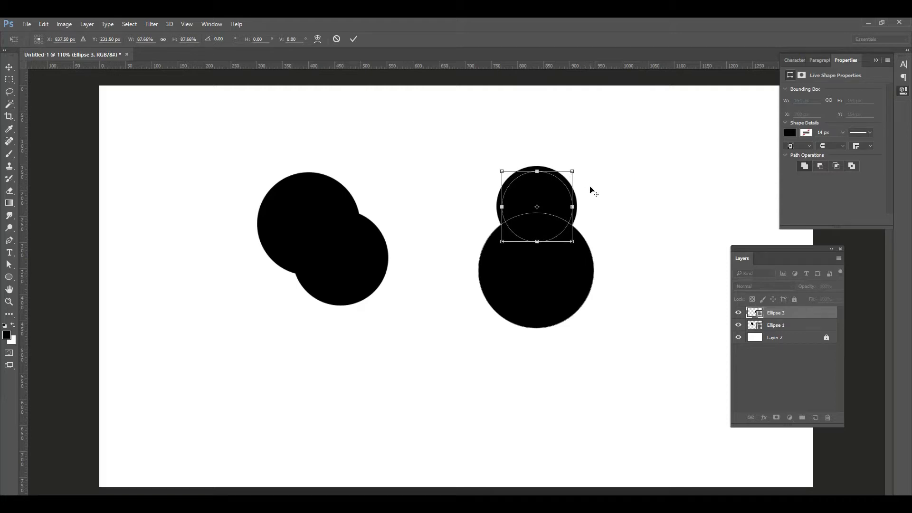
key("Return")
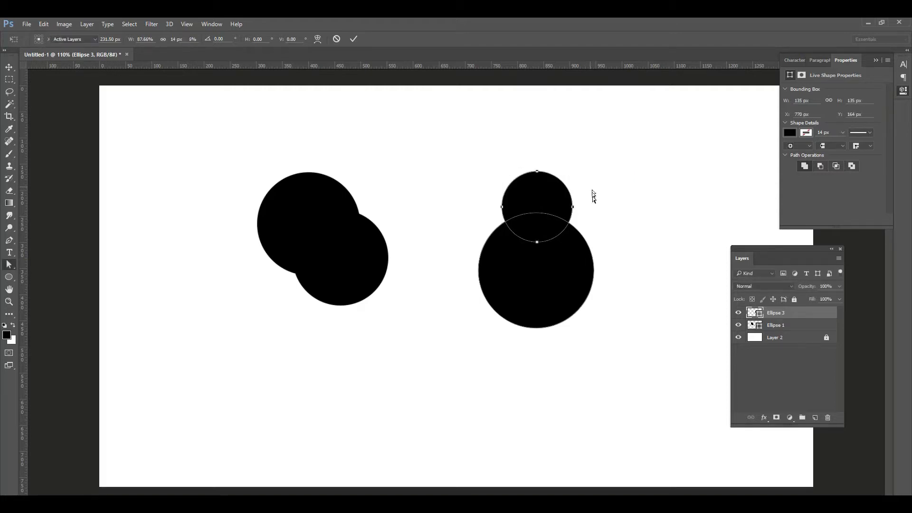
left_click(765, 319)
Step: Pull the small circle's top anchor into a teardrop, then undo back toward the round circle
left_click(766, 314)
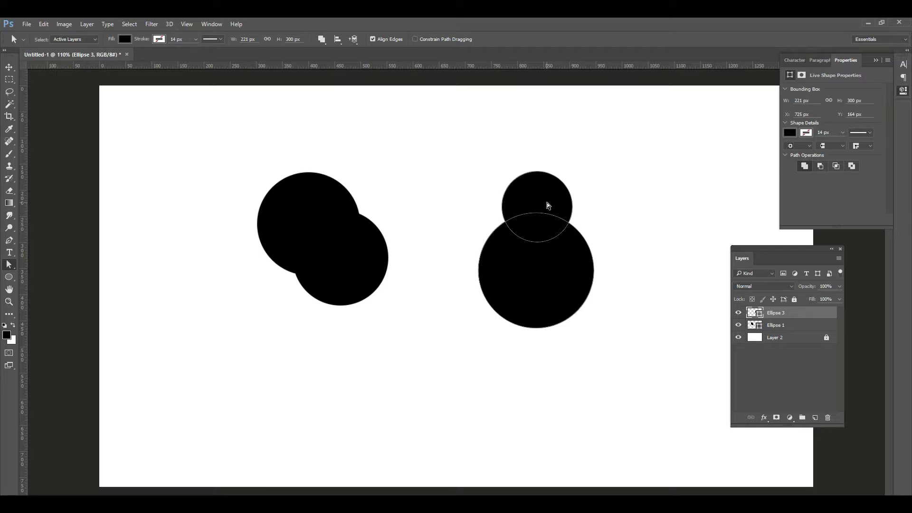
left_click(537, 173)
left_click_drag(537, 172, 538, 134)
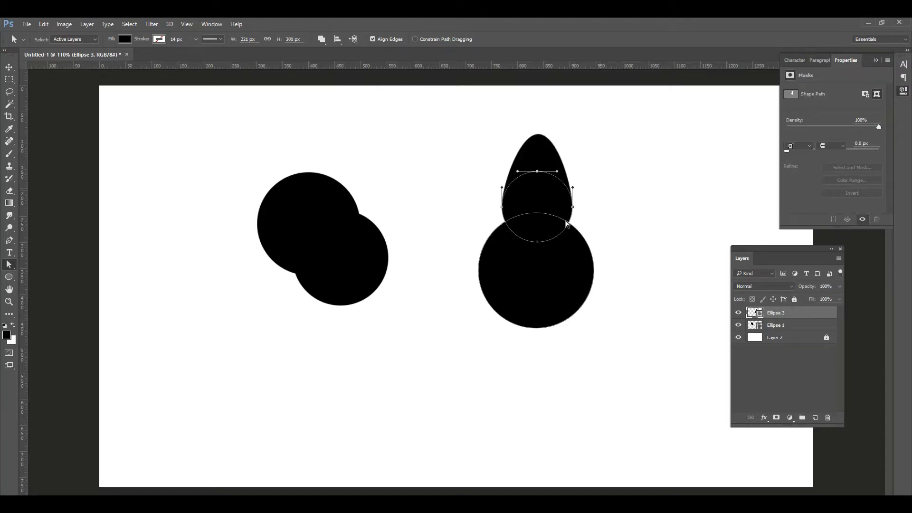
key("ctrl+z")
mouse_move(537, 173)
left_mouse_down()
mouse_move(519, 134)
mouse_move(578, 134)
mouse_move(525, 149)
left_mouse_up()
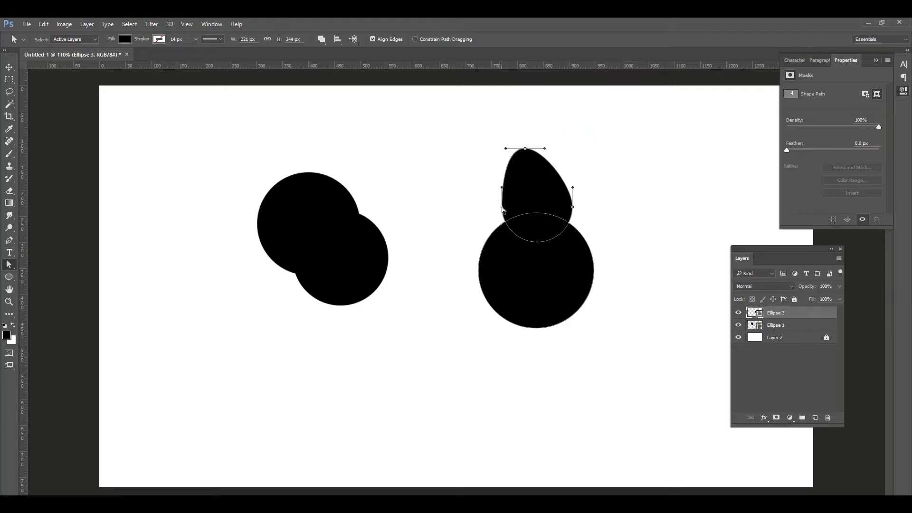
key("ctrl+z")
key("ctrl+alt+z")
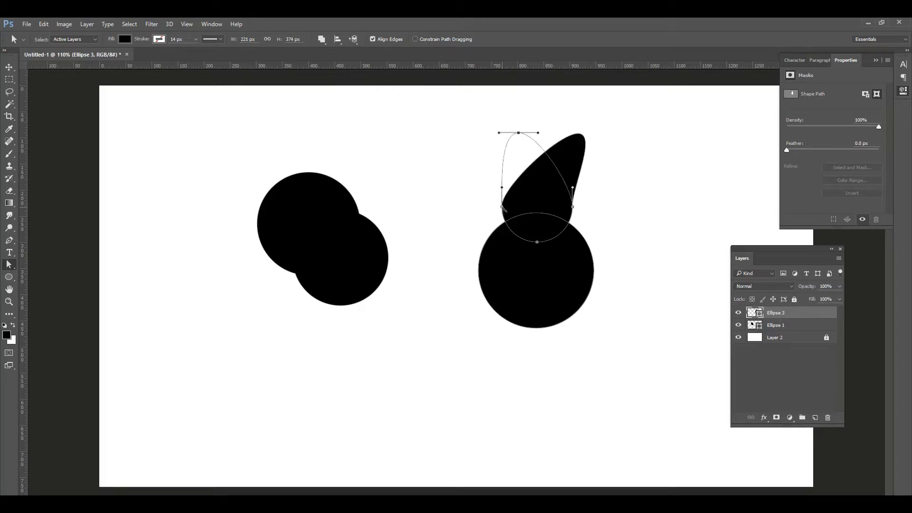
key("ctrl+alt+z")
key("ctrl+alt+z")
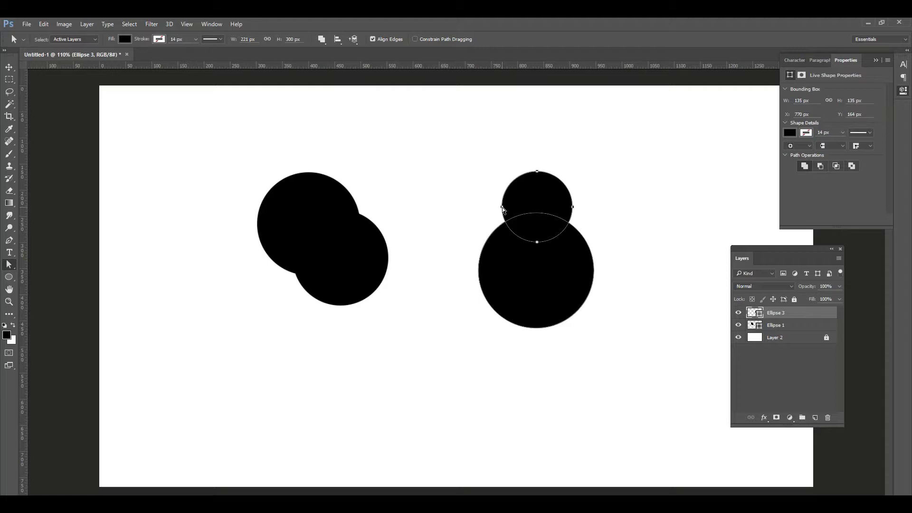
Step: Move the two-circle shape near the left edge and the snowman shape beside it
left_click(9, 67)
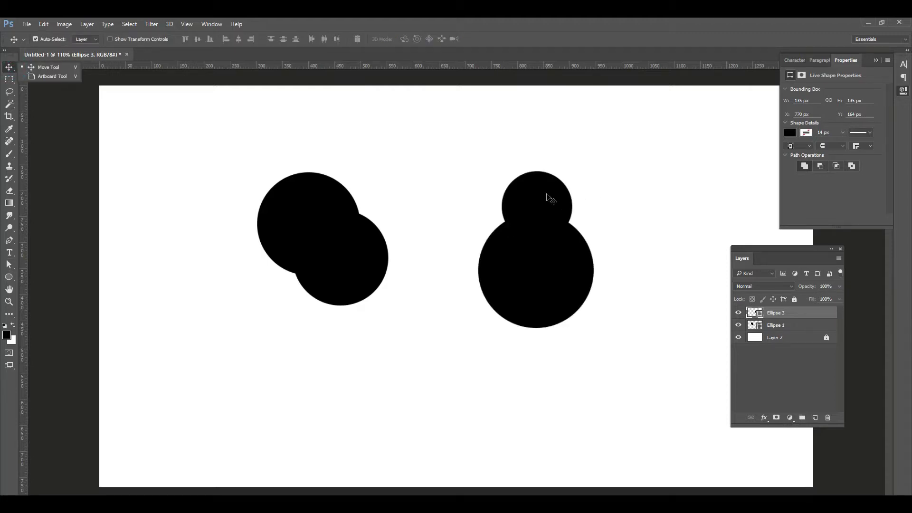
left_click_drag(548, 193, 477, 181)
left_click_drag(364, 260, 230, 254)
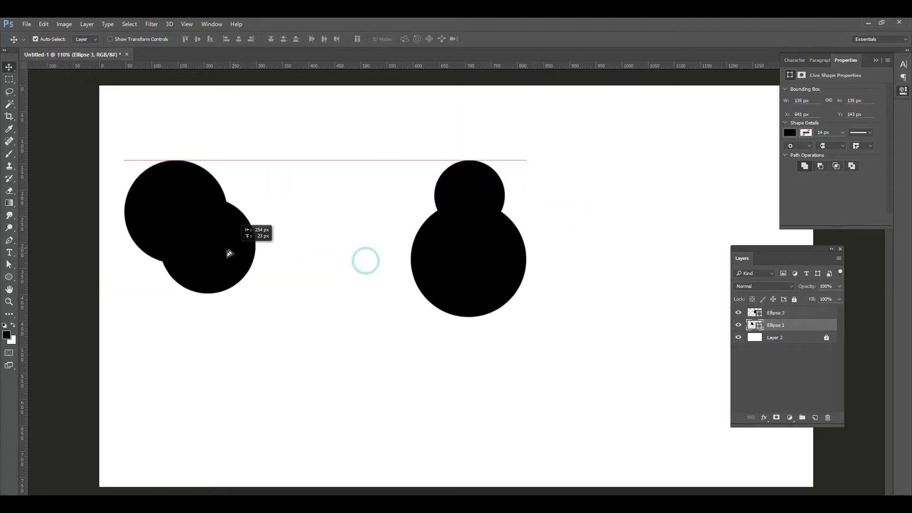
left_click_drag(501, 290, 353, 285)
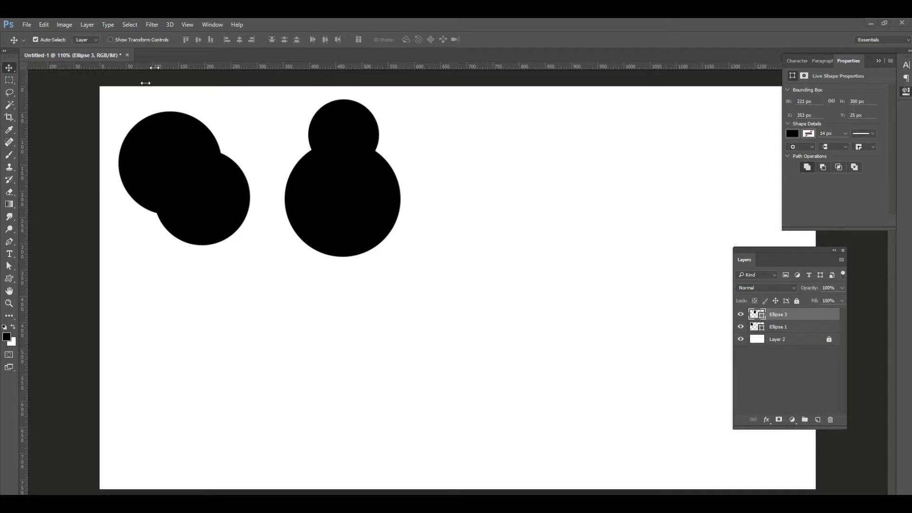
Step: Draw a new 177 px black circle, Ellipse 4, on the right
left_click(15, 277)
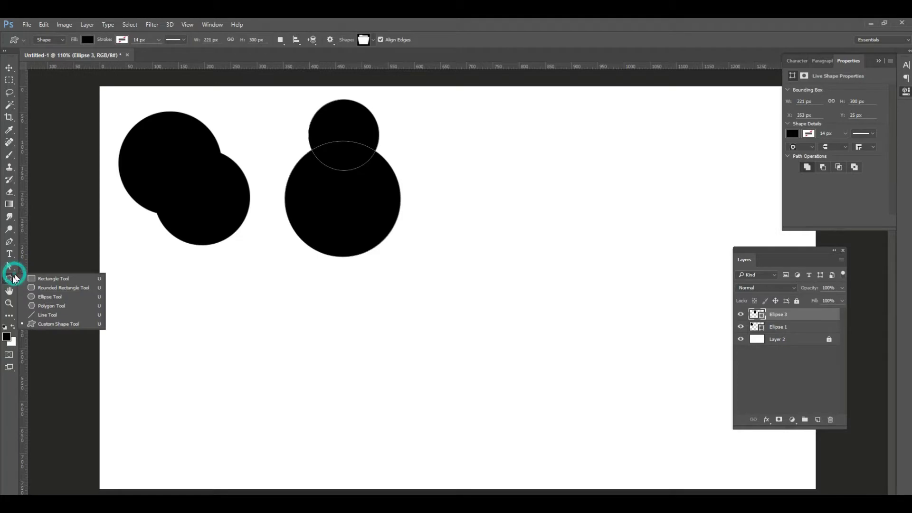
left_click(40, 296)
left_click_drag(482, 153, 577, 247)
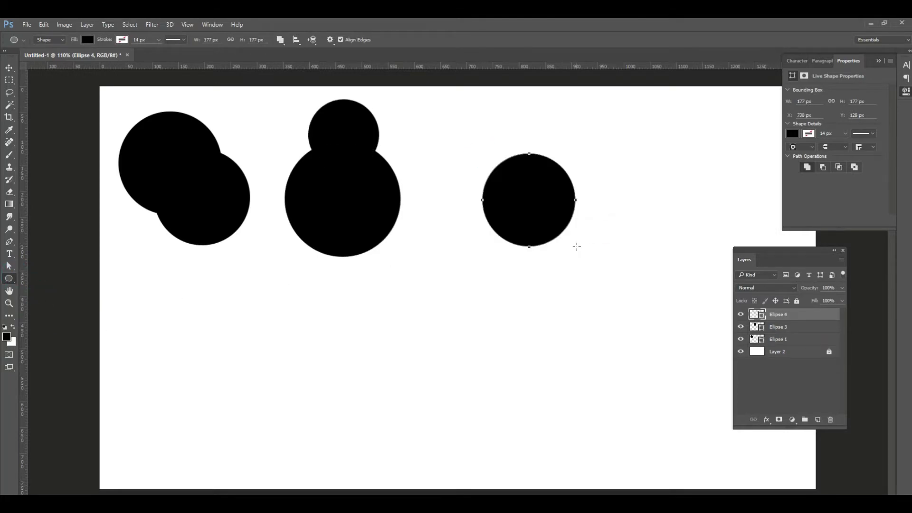
Step: Set Path Operations to Subtract Front Shape and cut a 135 px bite from its lower right
left_click(280, 42)
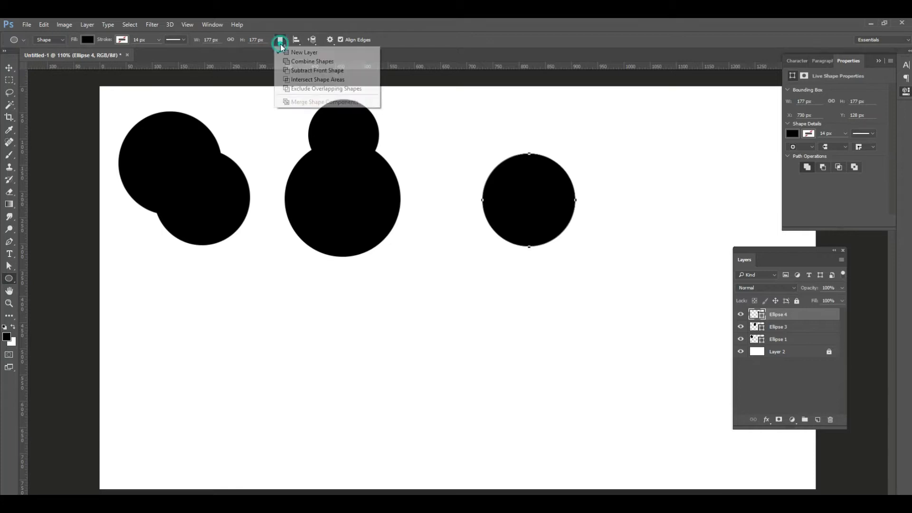
left_click(341, 72)
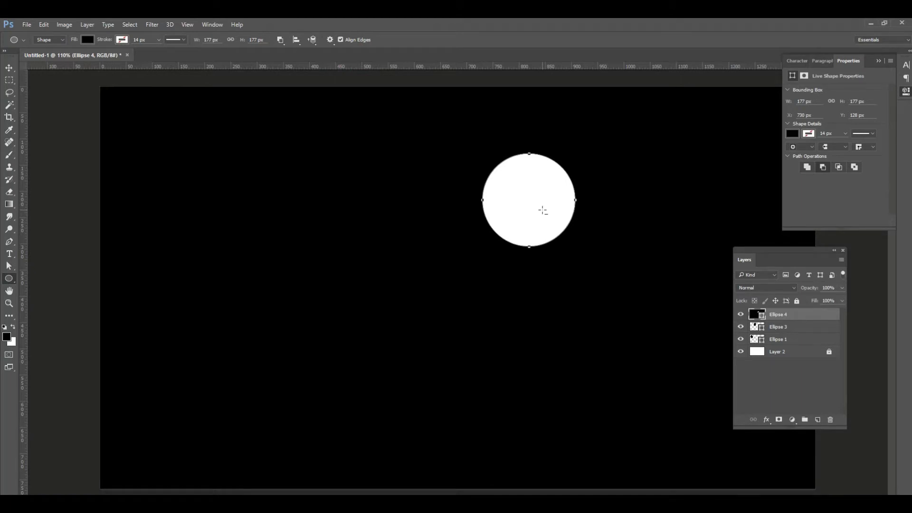
key("ctrl+z")
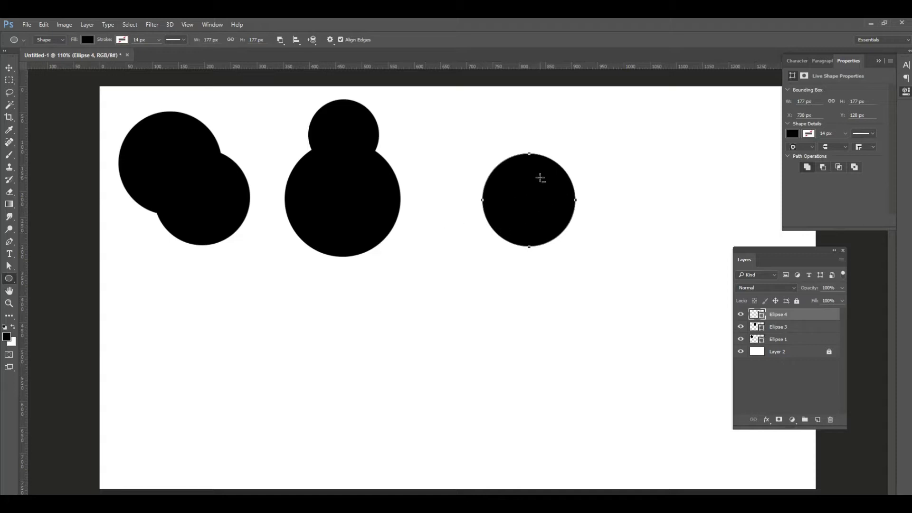
mouse_move(535, 185)
left_mouse_down()
mouse_move(616, 256)
mouse_move(585, 239)
mouse_move(607, 257)
left_mouse_up()
Step: Select the Ellipse 4 crescent with the Move Tool and shift it down-left
left_click(9, 68)
left_click(505, 270)
left_click(506, 199)
left_click_drag(516, 171, 527, 163)
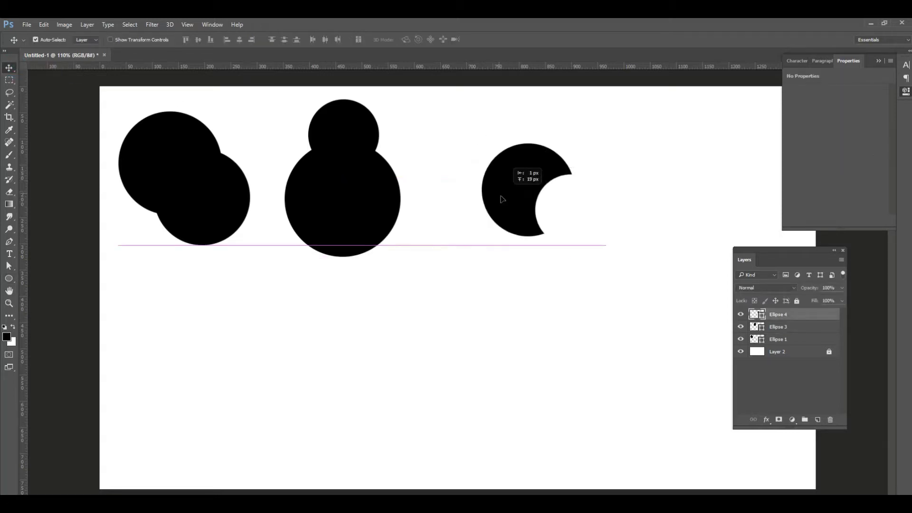
left_click(520, 210)
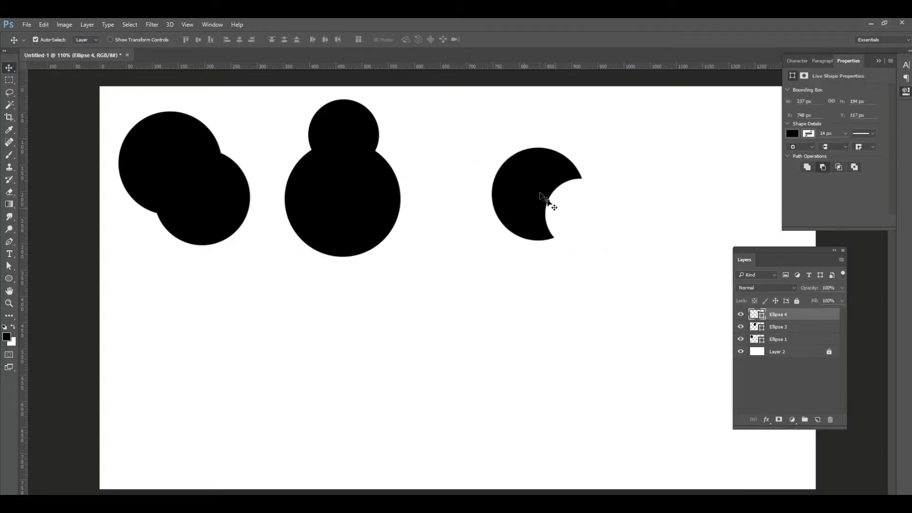
left_click_drag(523, 219, 507, 244)
Step: Rotate Ellipse 4 about -98° so its bite faces up, then nudge it into place
key("ctrl+t")
left_click_drag(450, 303, 631, 267)
left_click_drag(568, 264, 547, 223)
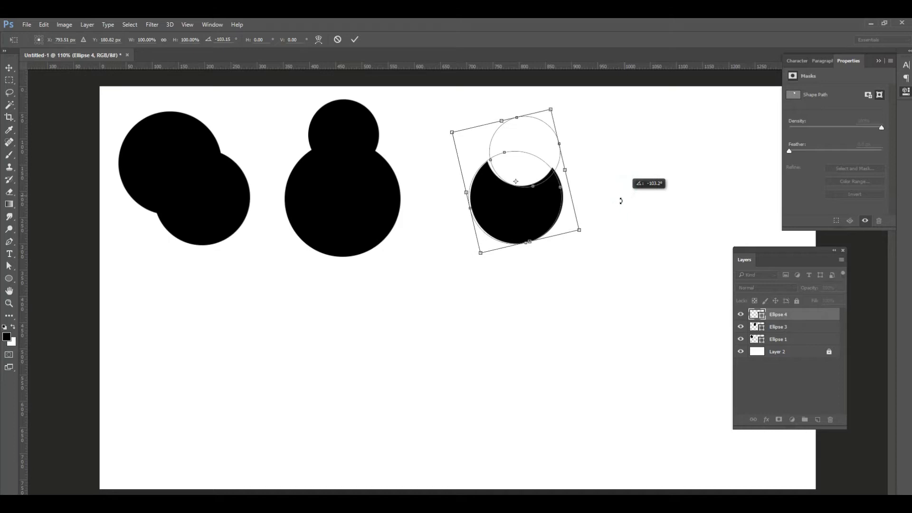
left_click_drag(626, 191, 618, 205)
double_click(533, 205)
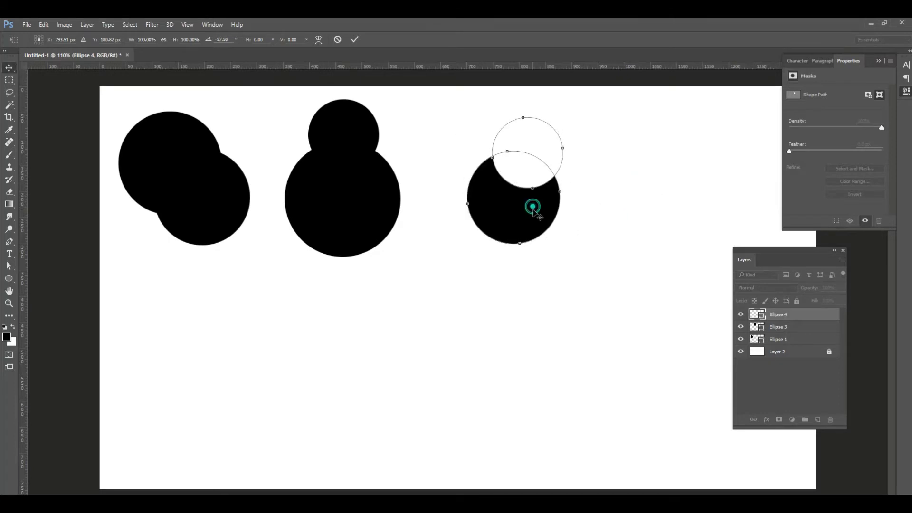
mouse_move(534, 218)
left_mouse_down()
mouse_move(577, 210)
mouse_move(518, 214)
left_mouse_up()
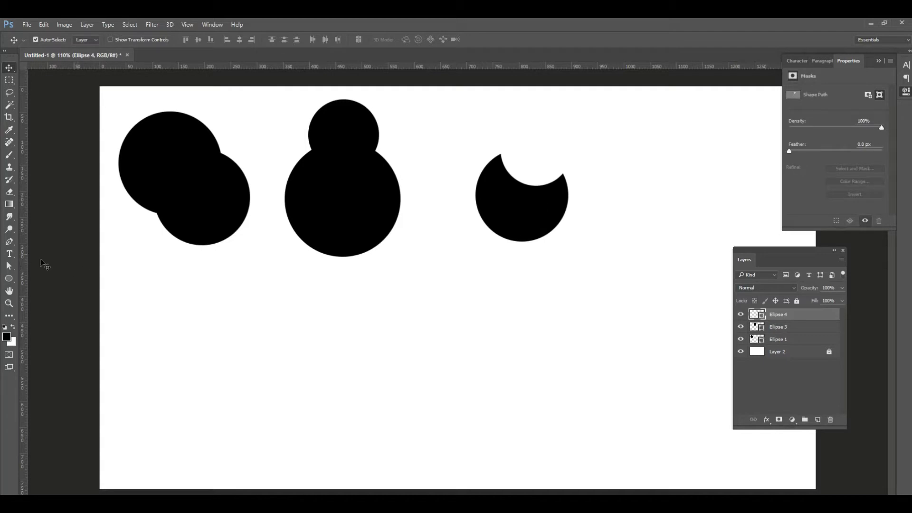
left_click(8, 278)
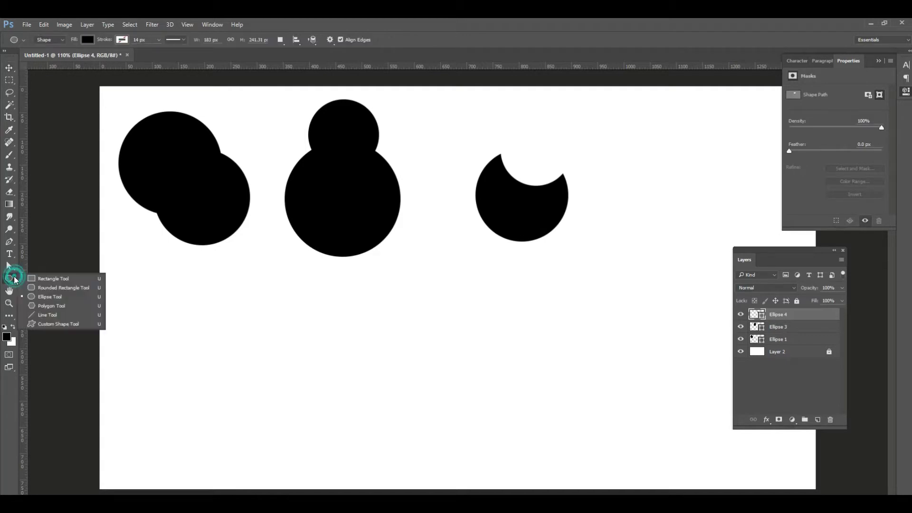
Step: Cut a shuffle-arrows custom shape from Ellipse 4's lower half with Subtract Front Shape
left_click(47, 324)
left_click(372, 40)
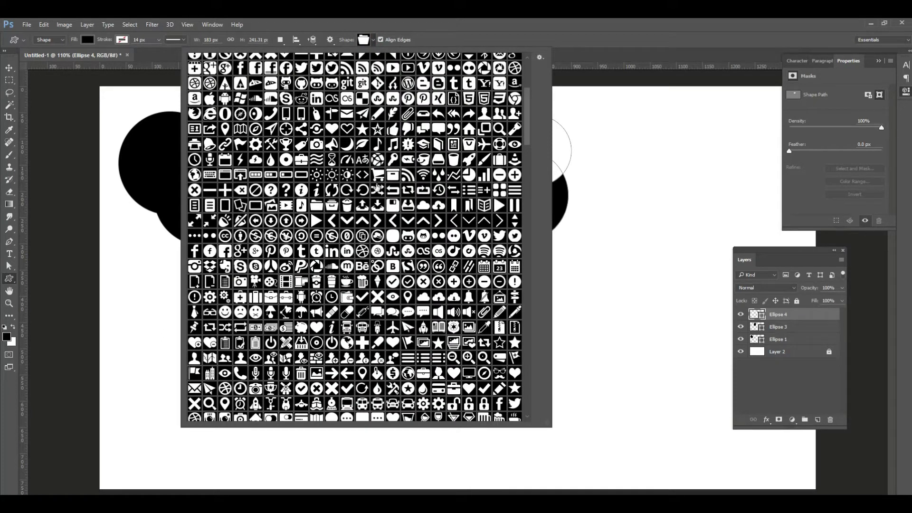
double_click(378, 191)
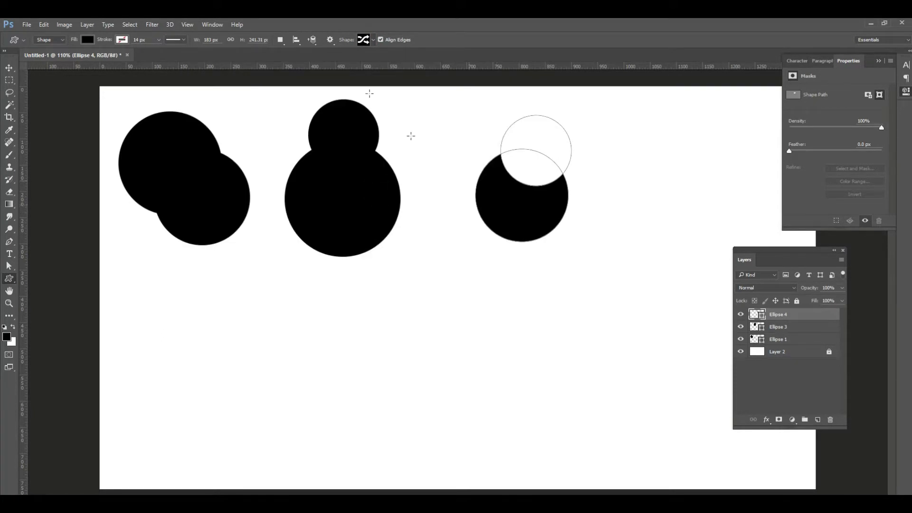
left_click(281, 39)
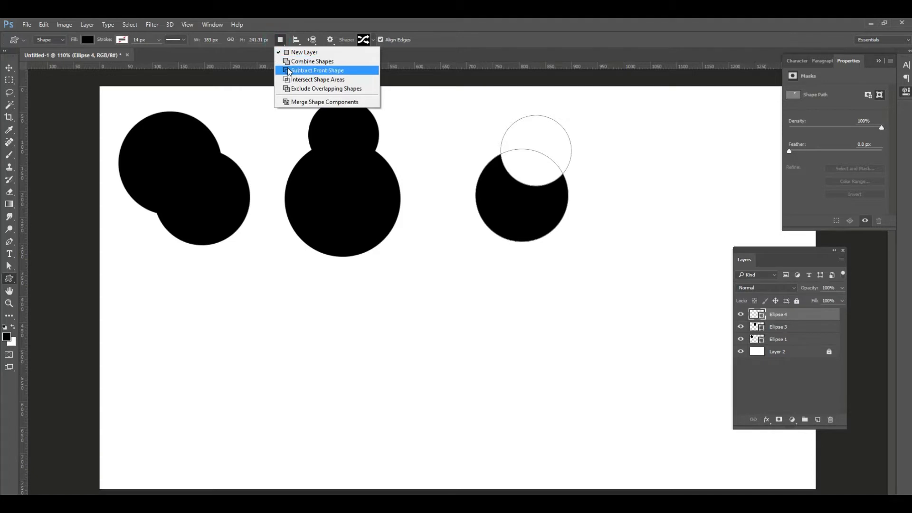
left_click(291, 74)
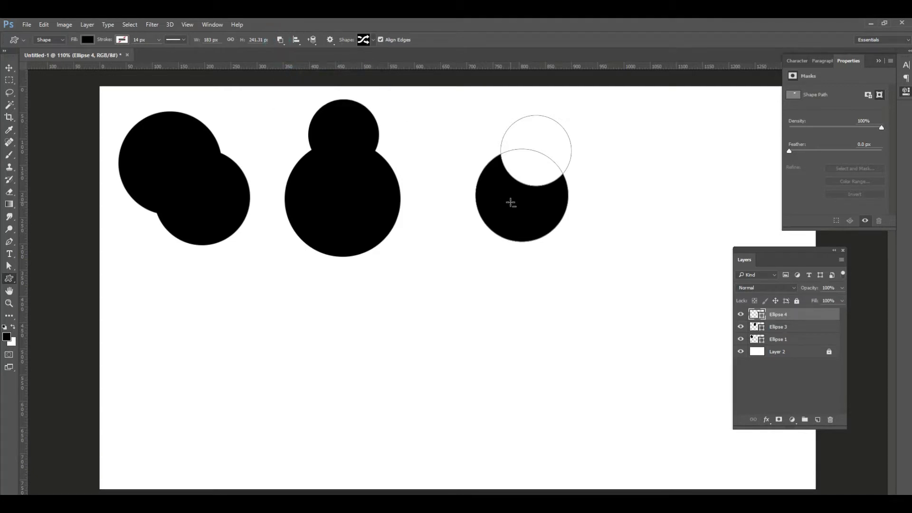
left_click_drag(511, 202, 564, 249)
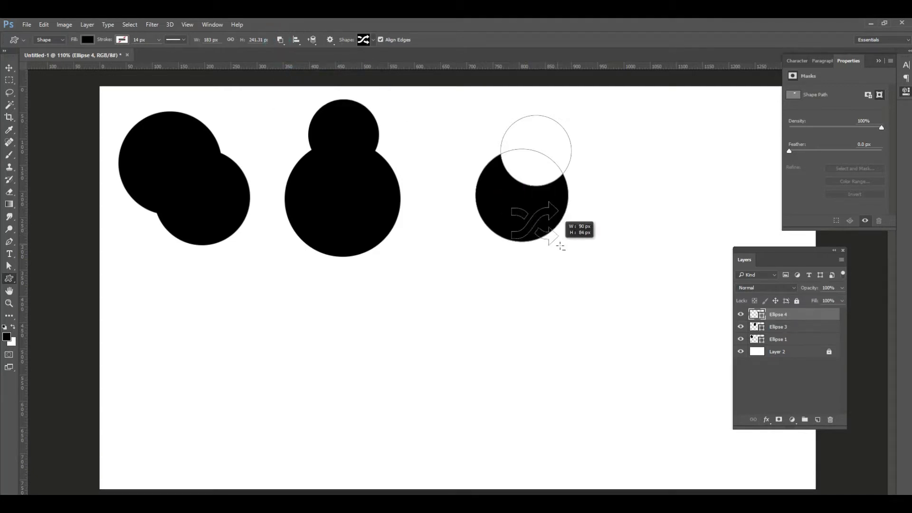
left_click_drag(564, 249, 574, 253)
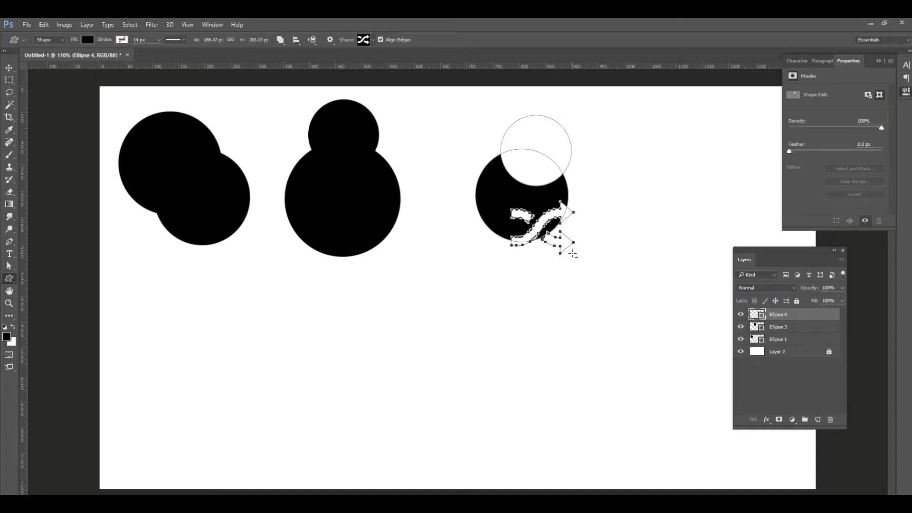
Step: Reposition the cut-out Ellipse 4 layer, toggling its visibility to check the result
left_click(9, 68)
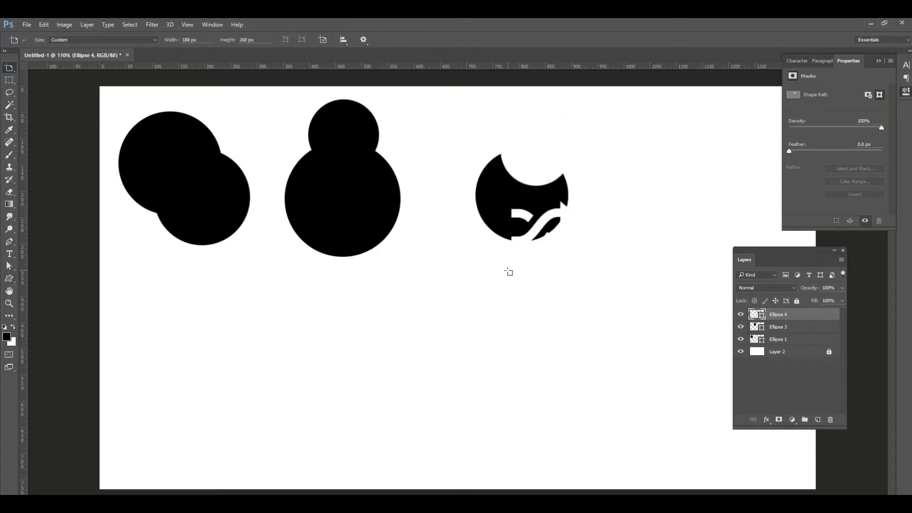
left_click_drag(493, 177, 513, 186)
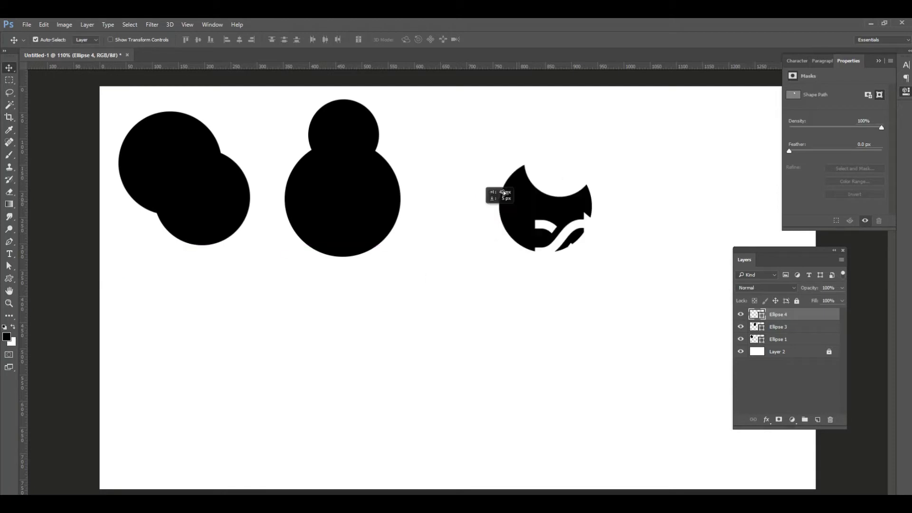
left_click(741, 316)
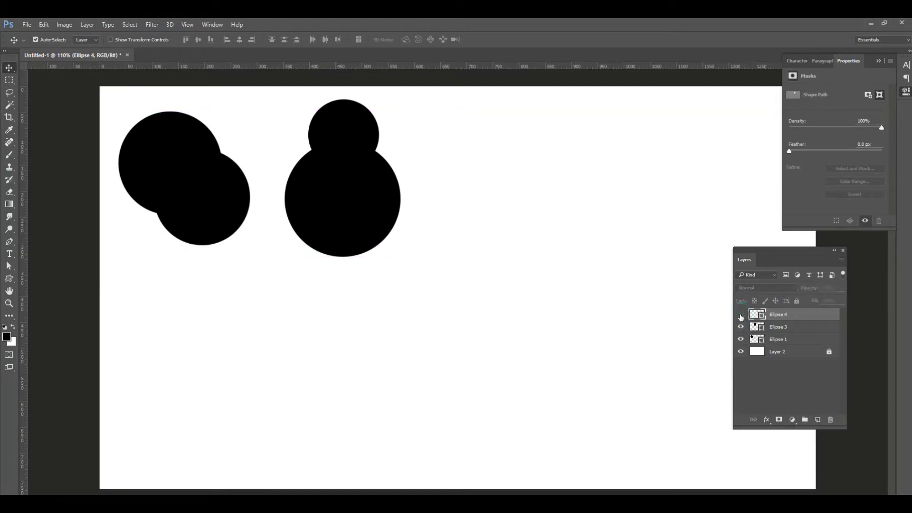
left_click(741, 316)
left_click(741, 315)
left_click_drag(511, 188, 517, 191)
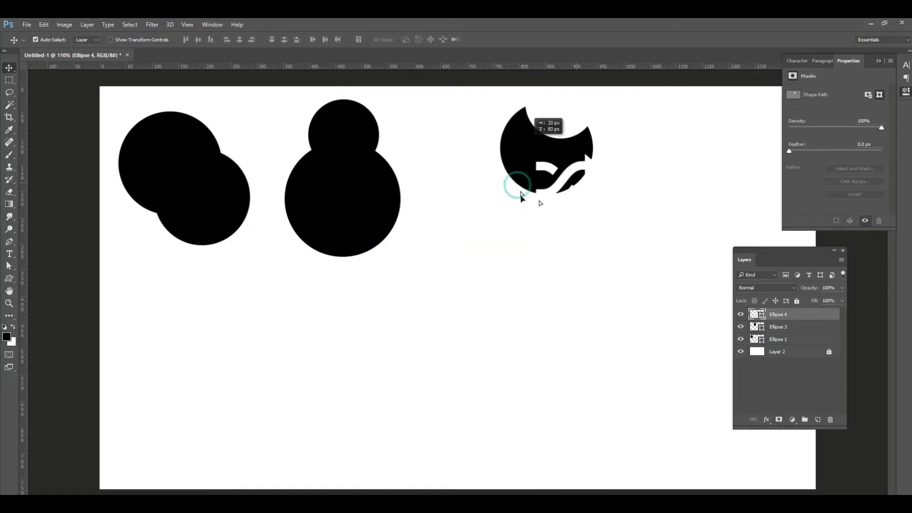
Step: Select Ellipse 4's individual paths and nudge the cut-out circle left and down
key("a")
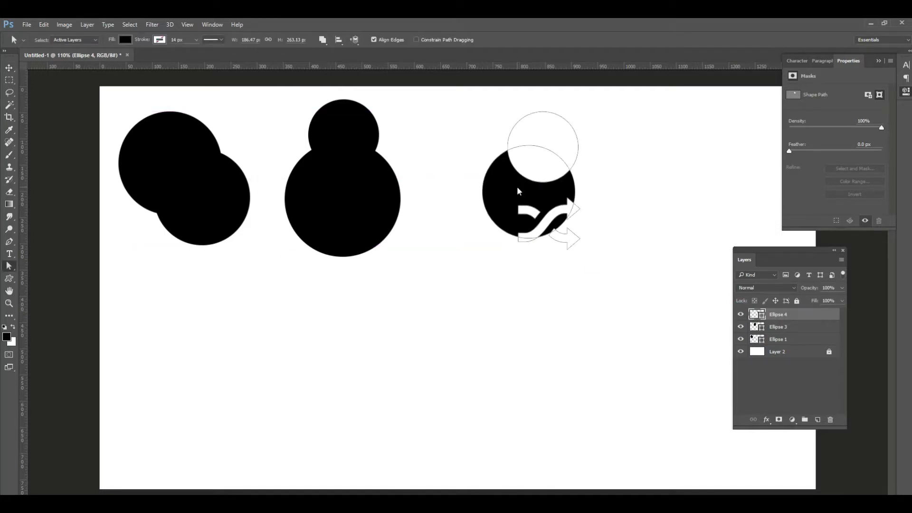
left_click(511, 132)
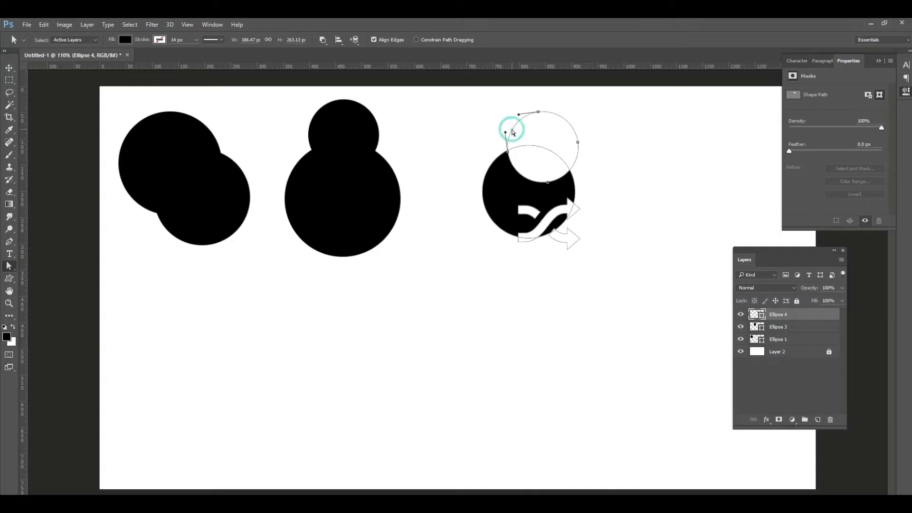
left_click(580, 243)
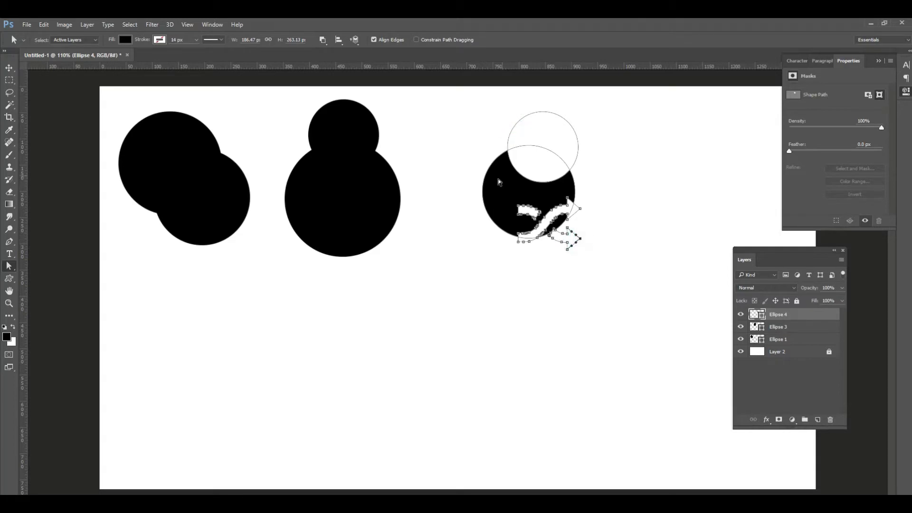
left_click(483, 201)
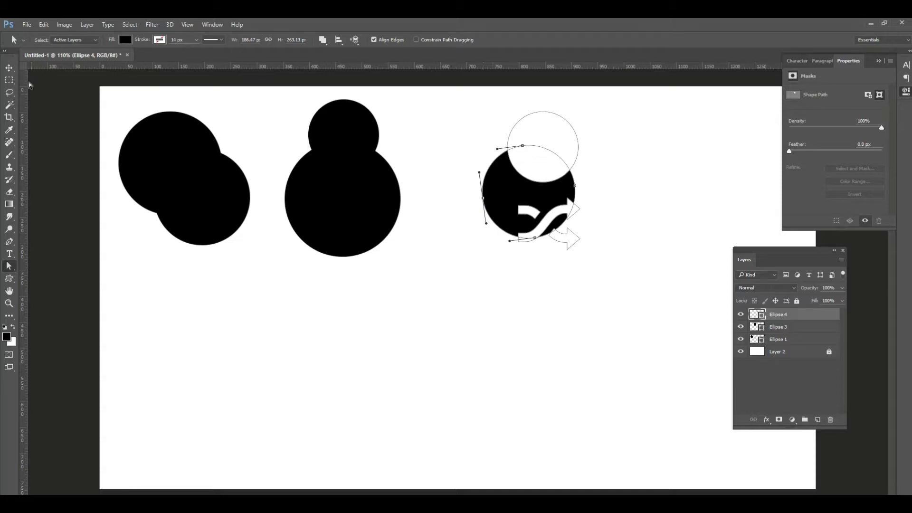
left_click(9, 67)
mouse_move(555, 183)
left_mouse_down()
mouse_move(507, 229)
mouse_move(537, 188)
mouse_move(539, 152)
mouse_move(492, 209)
left_mouse_up()
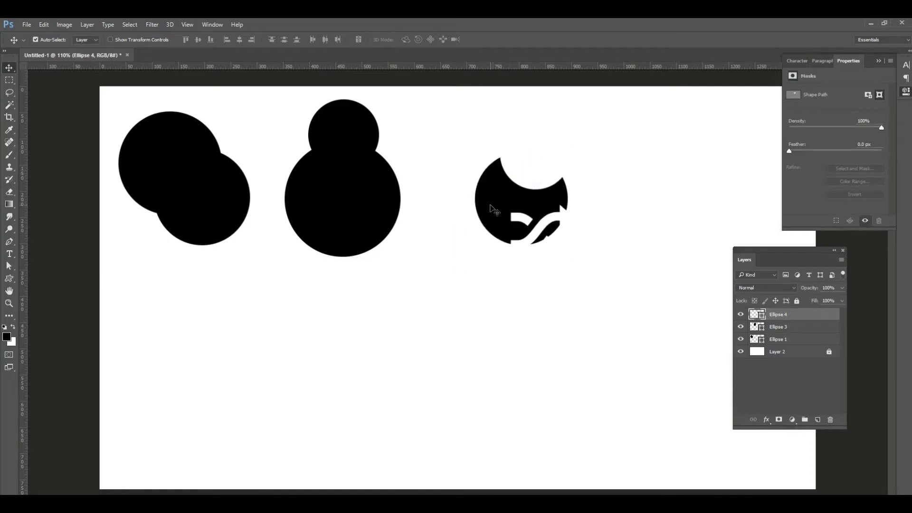
Step: Draw a circle below the black shapes and set Path Operations to Intersect Shape Areas
left_click(10, 280)
left_click(47, 297)
left_click_drag(375, 294, 478, 383)
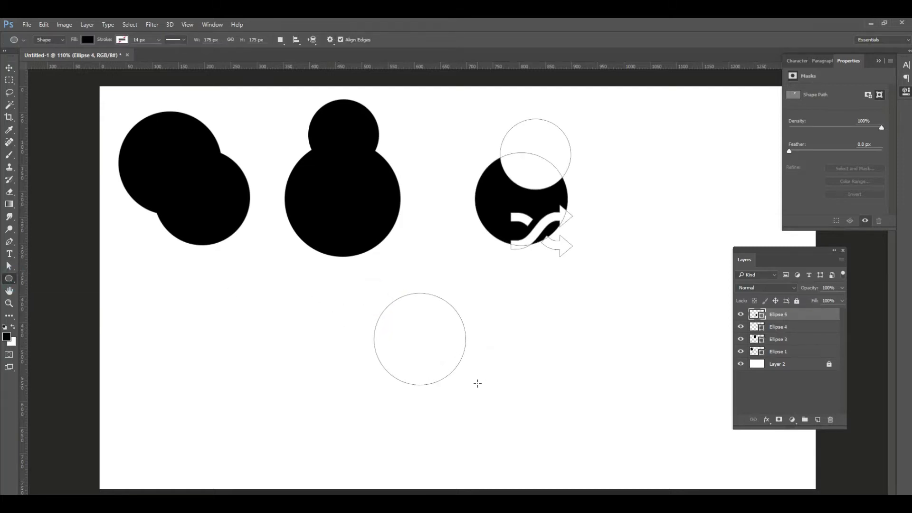
left_click(280, 39)
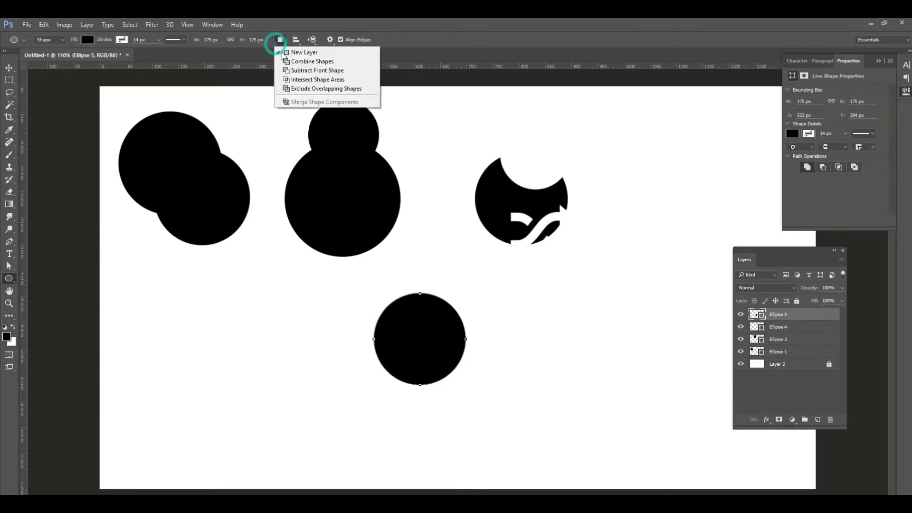
left_click(310, 79)
Step: Draw an overlapping second circle to form the lens, then move it up and right
left_click_drag(414, 321, 511, 424)
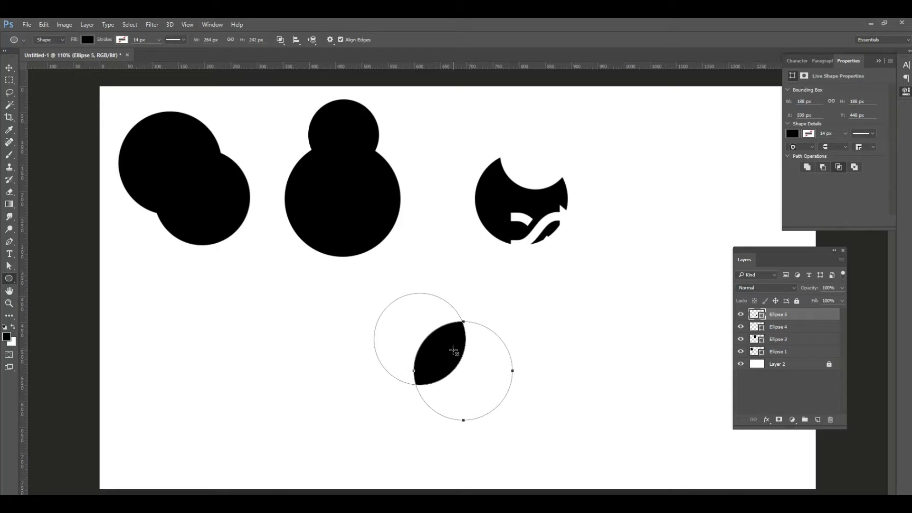
left_click(9, 67)
mouse_move(449, 360)
left_mouse_down()
mouse_move(474, 343)
mouse_move(422, 334)
left_mouse_up()
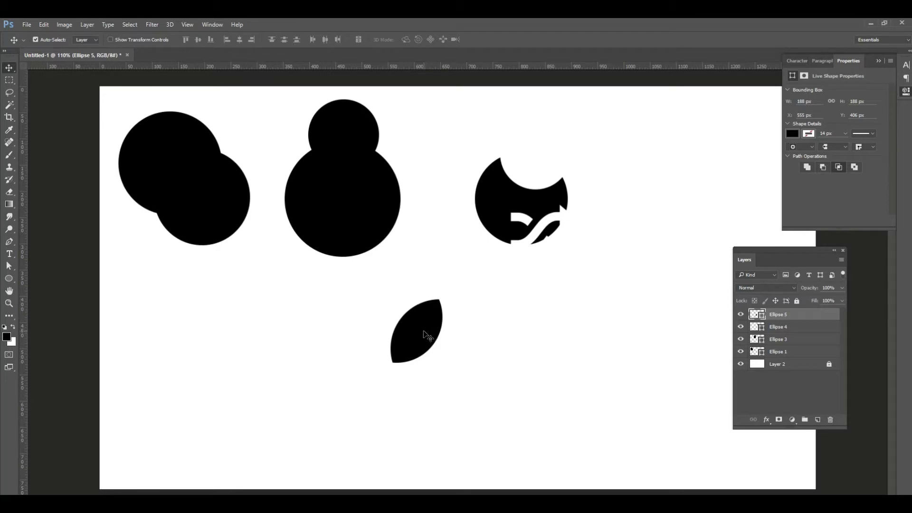
left_click(9, 276)
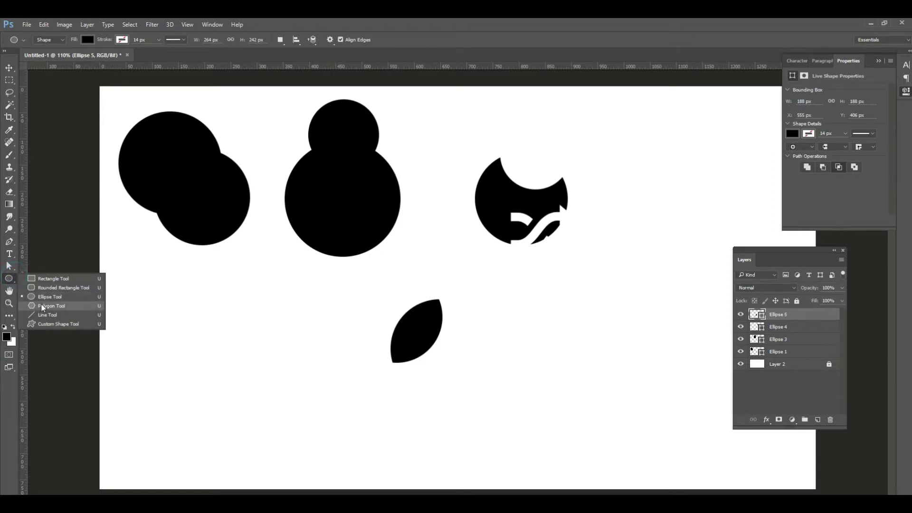
Step: Draw a 12-sided polygon on the left, then undo a separately drawn circle
left_click(44, 305)
left_click_drag(205, 312, 244, 314)
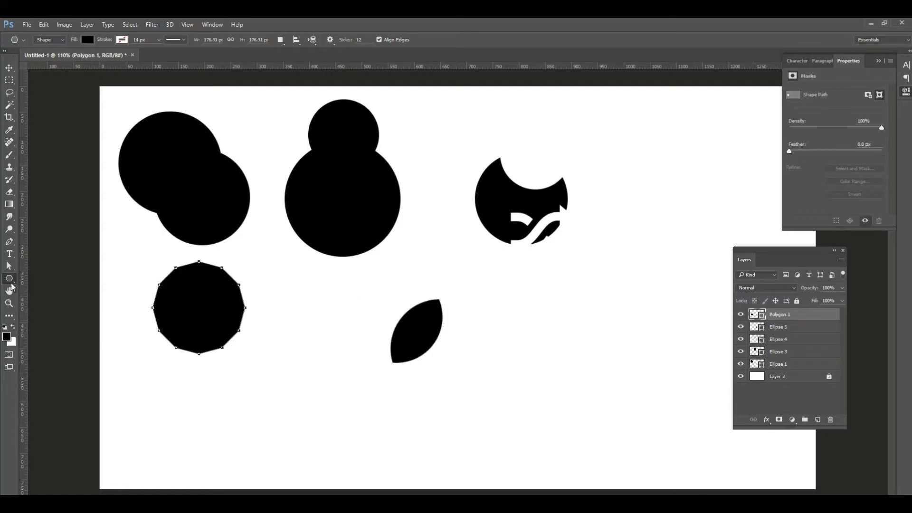
right_click(10, 283)
left_click(38, 298)
left_click_drag(193, 275, 284, 365)
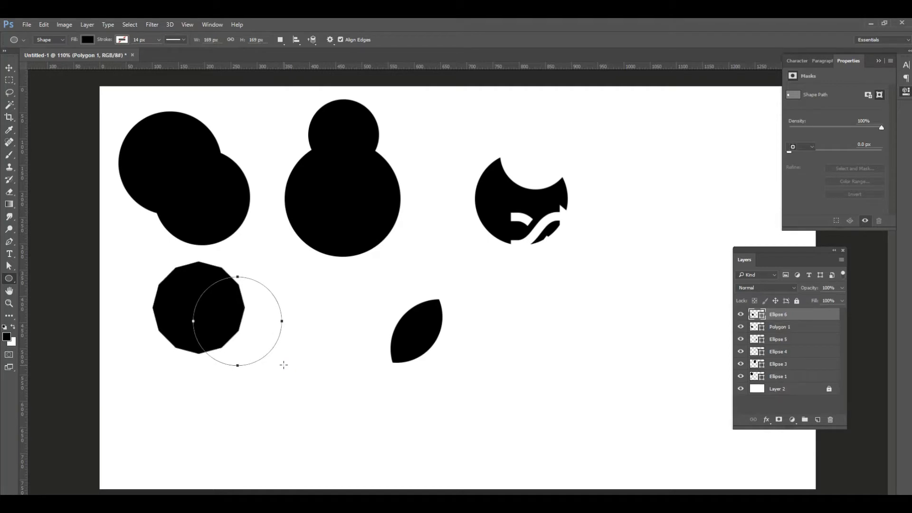
key("ctrl+z")
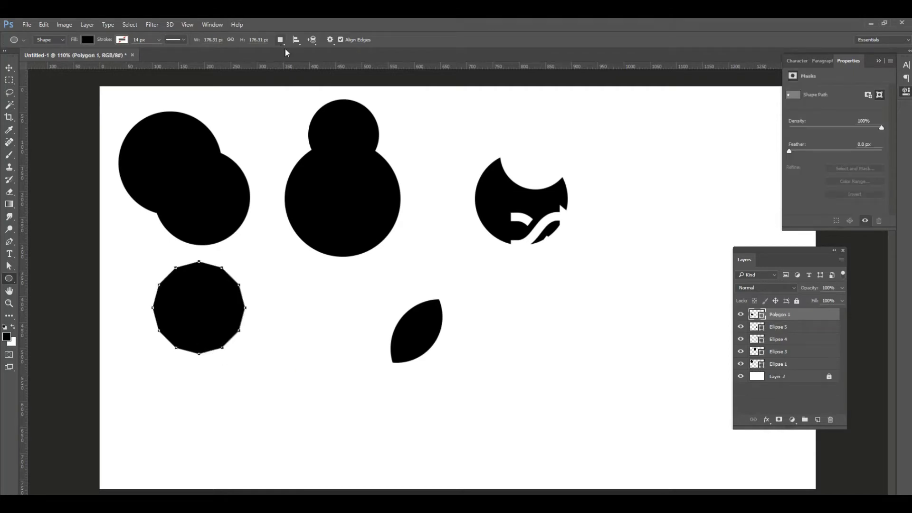
Step: Draw a 158 px circle over the polygon using Exclude Overlapping Shapes
left_click(280, 40)
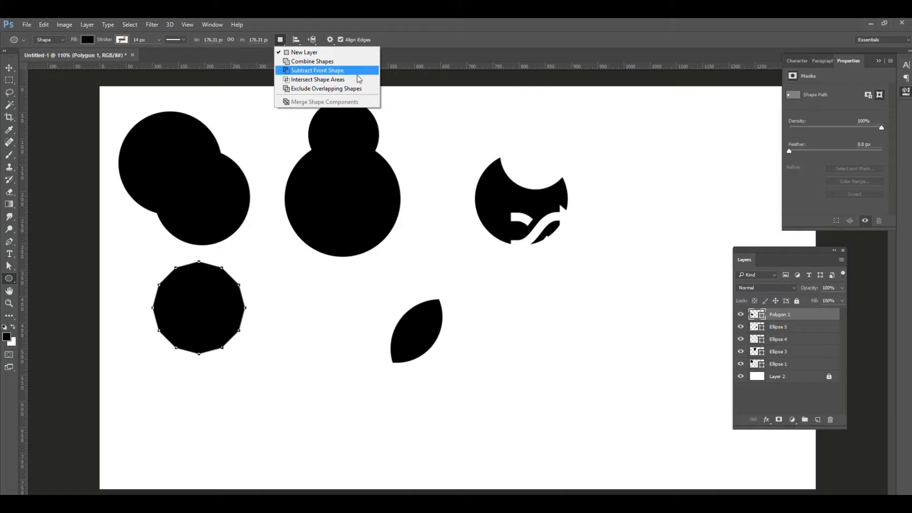
left_click(322, 90)
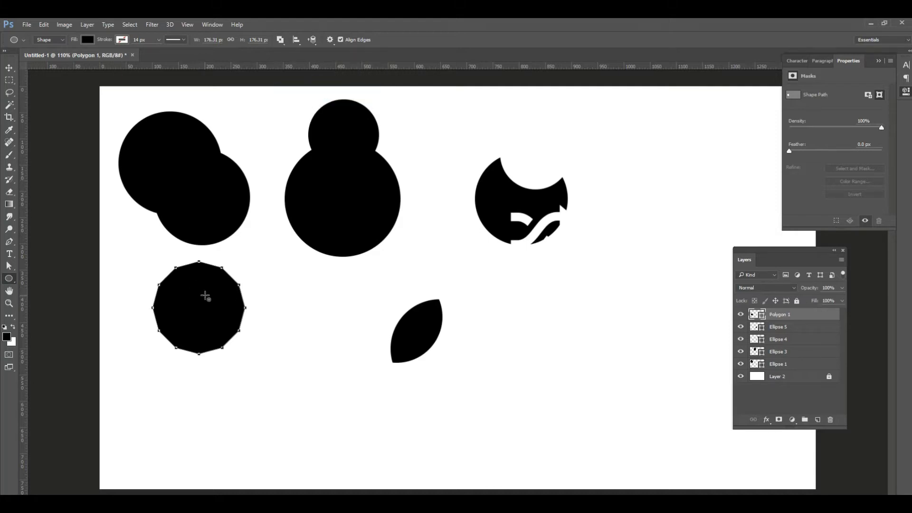
left_click_drag(202, 292, 285, 386)
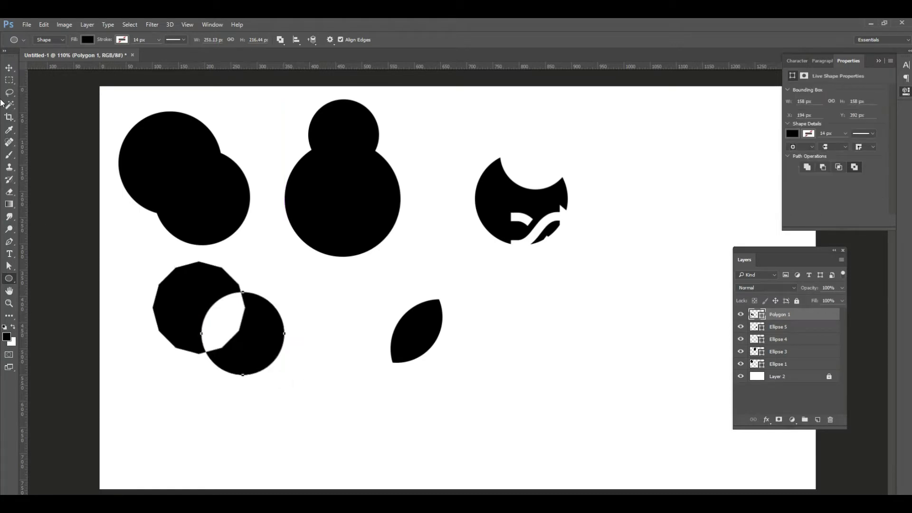
left_click(8, 69)
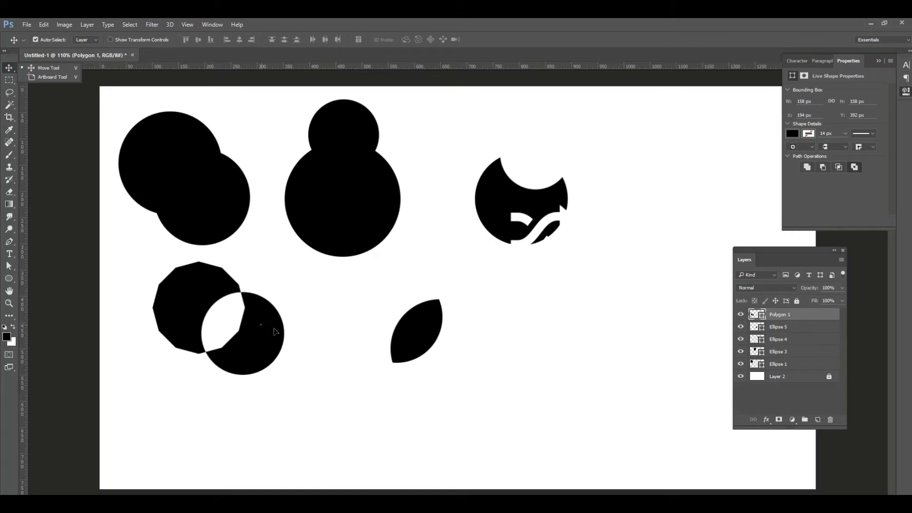
Step: Shift the polygon-and-circle, the lens and the stacked circles right and down
left_click_drag(266, 328, 358, 367)
left_click(439, 349)
left_click_drag(439, 349, 465, 373)
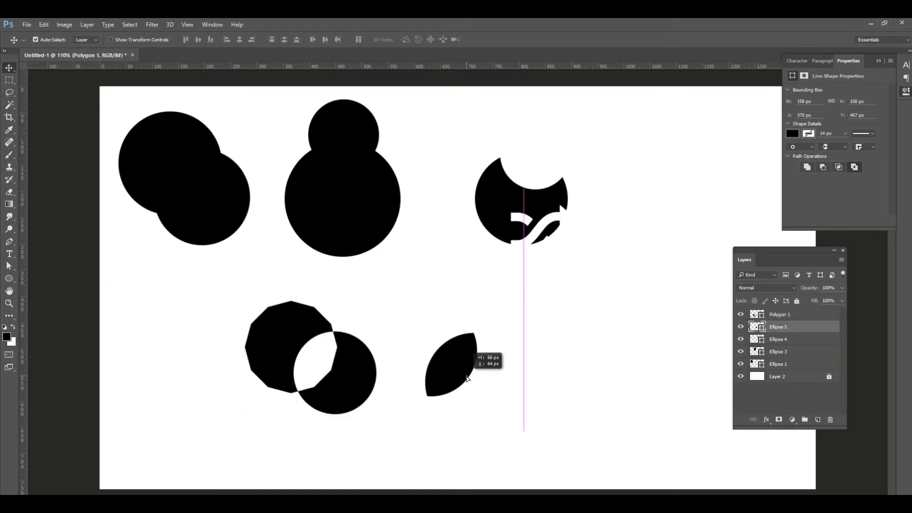
left_click_drag(375, 211, 389, 224)
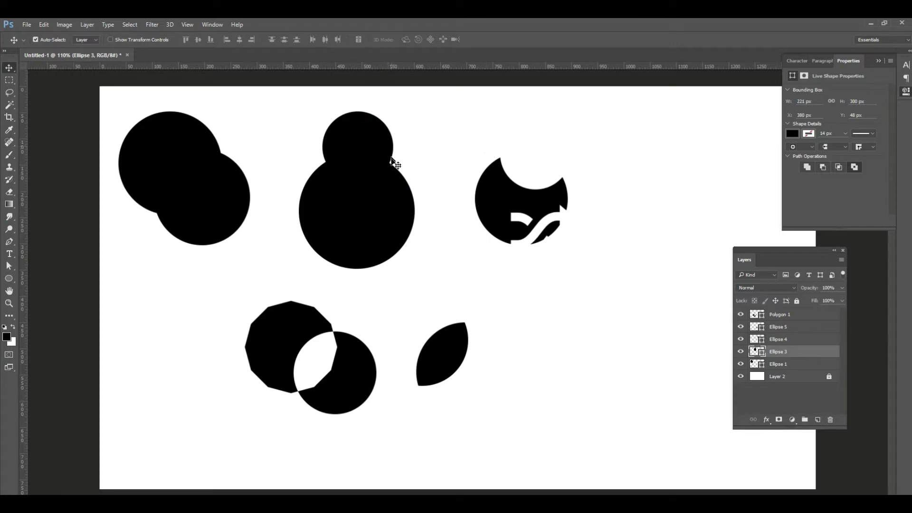
mouse_move(440, 355)
left_mouse_down()
mouse_move(449, 362)
mouse_move(460, 352)
left_mouse_up()
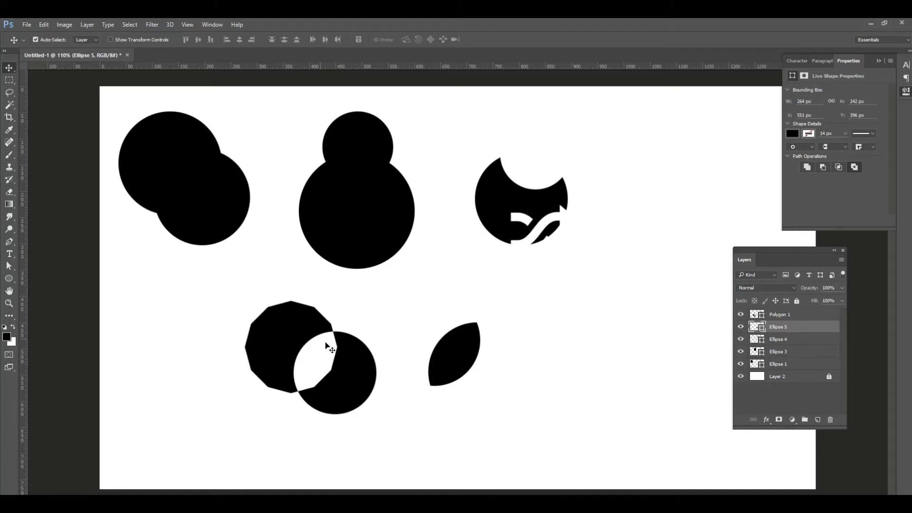
Step: Draw a 210 px black rounded square to the right of the circles
left_click(360, 379)
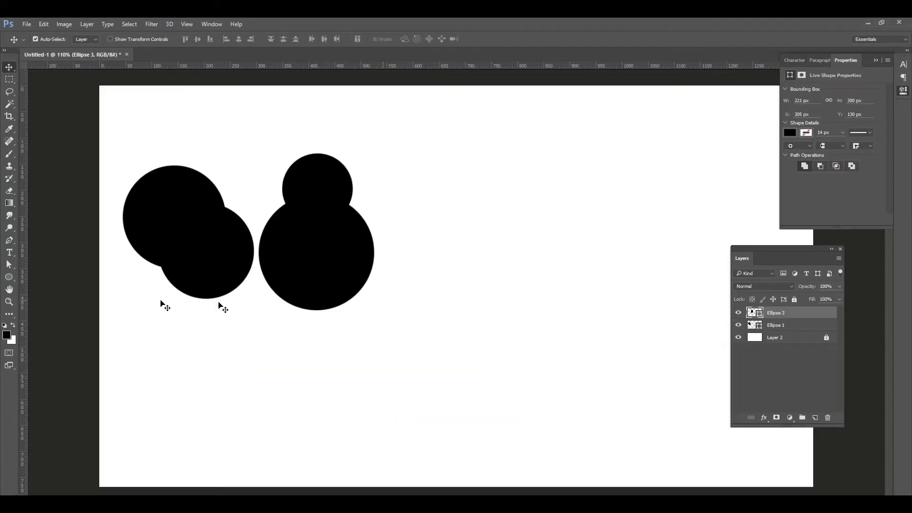
left_click(10, 276)
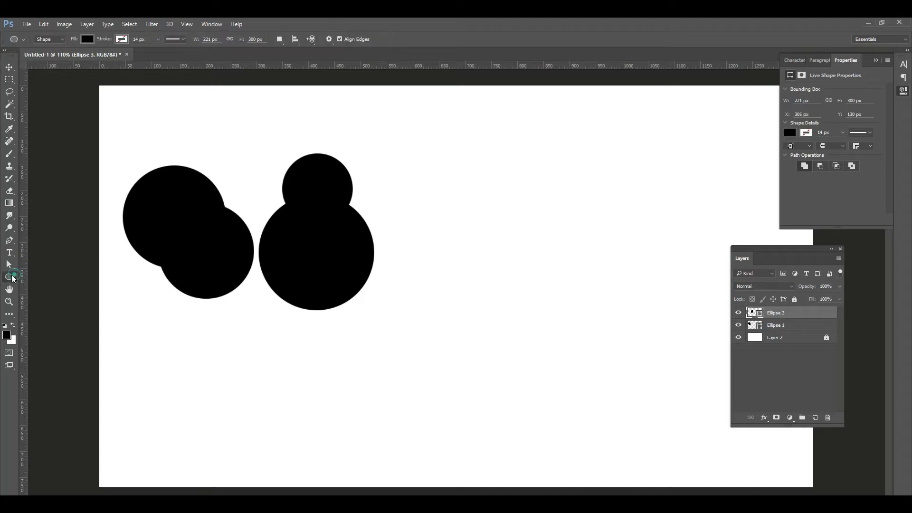
right_click(10, 277)
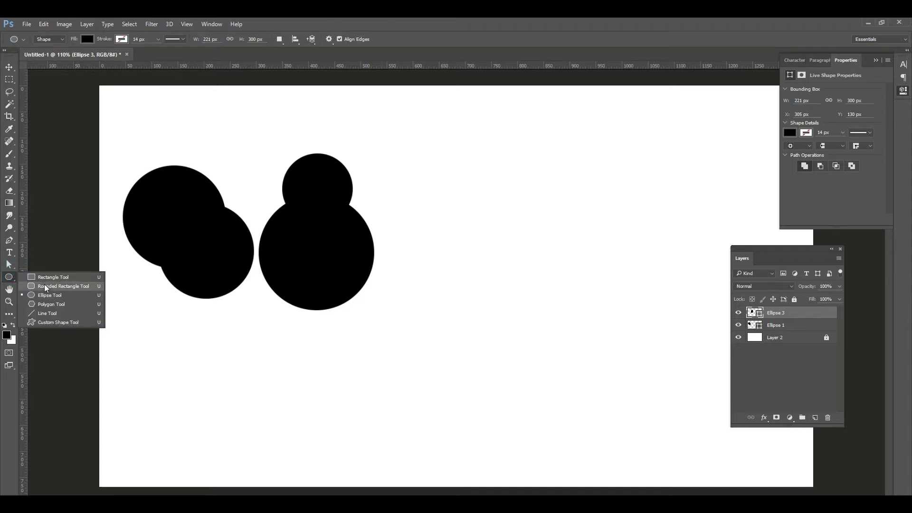
left_click(46, 286)
left_click_drag(487, 215, 599, 341)
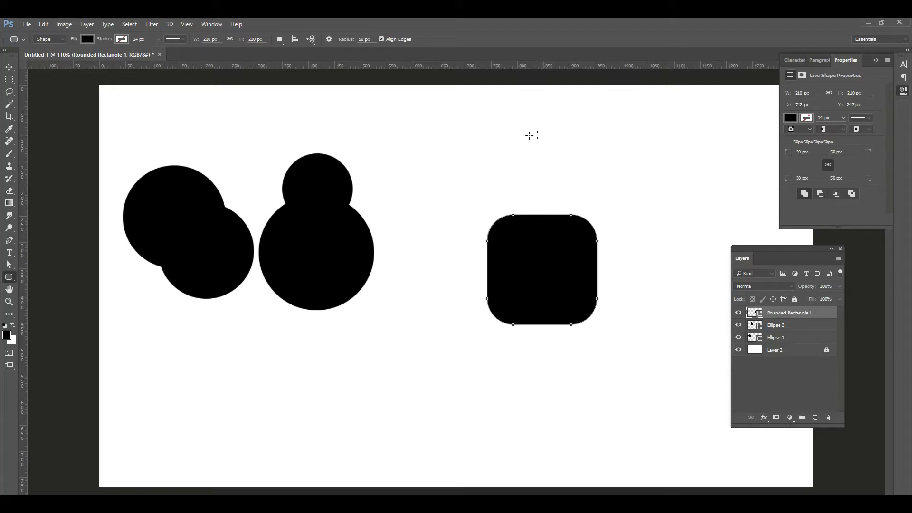
Step: Draw a 146 px circle above the rounded square
right_click(14, 279)
left_click(43, 295)
left_click_drag(492, 126, 610, 203)
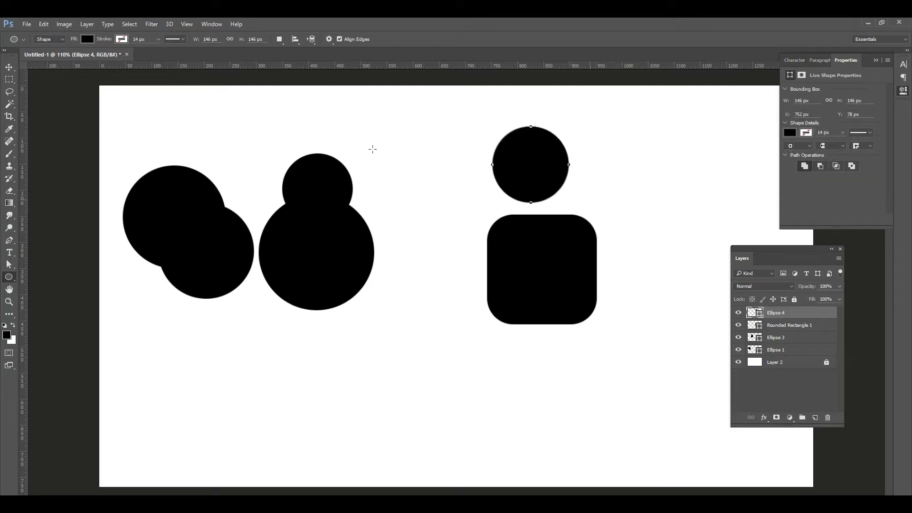
Step: Fill the new circle red and centre it over the rounded square
left_click(87, 40)
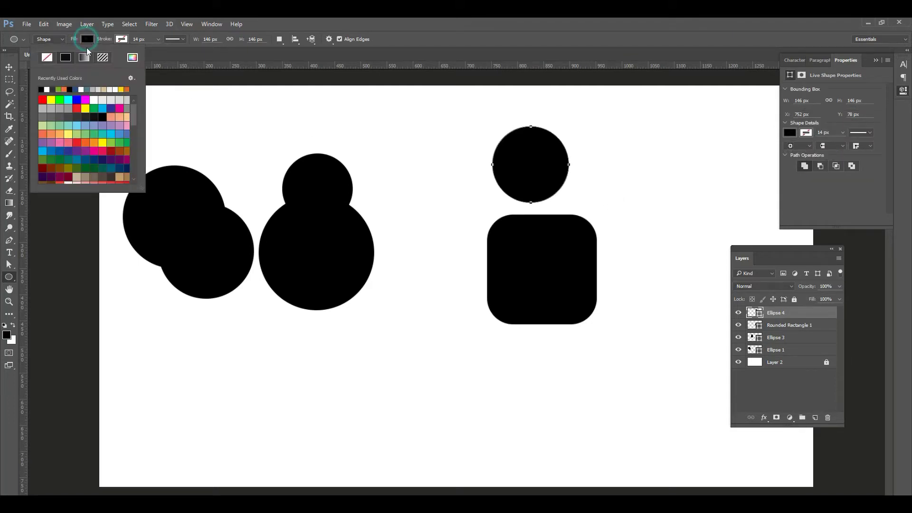
left_click(42, 100)
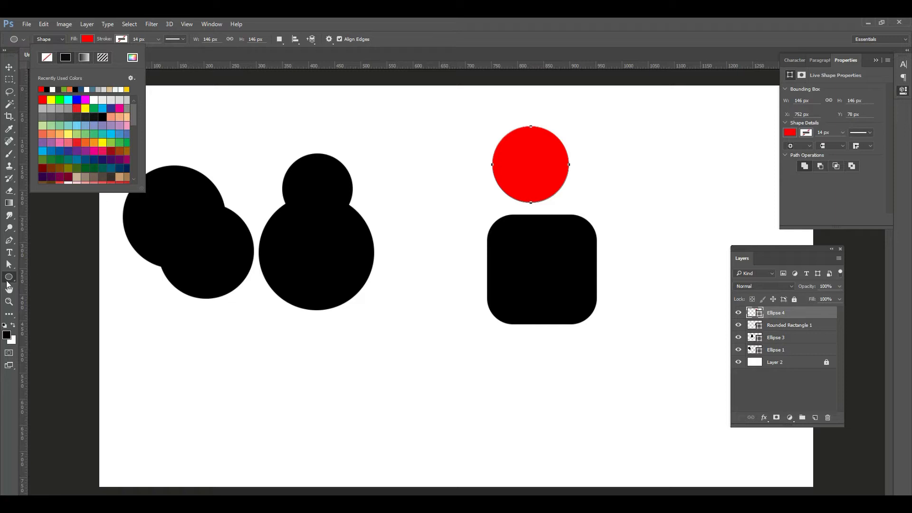
left_click(11, 68)
left_click(545, 155)
left_click_drag(545, 155, 544, 175)
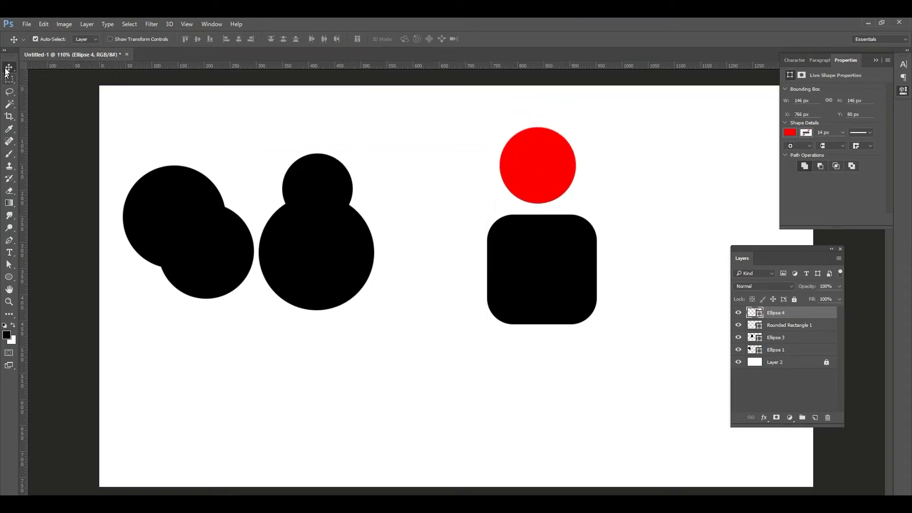
Step: Keep the circle's fill red and move it down onto the rounded square's top
left_click(8, 278)
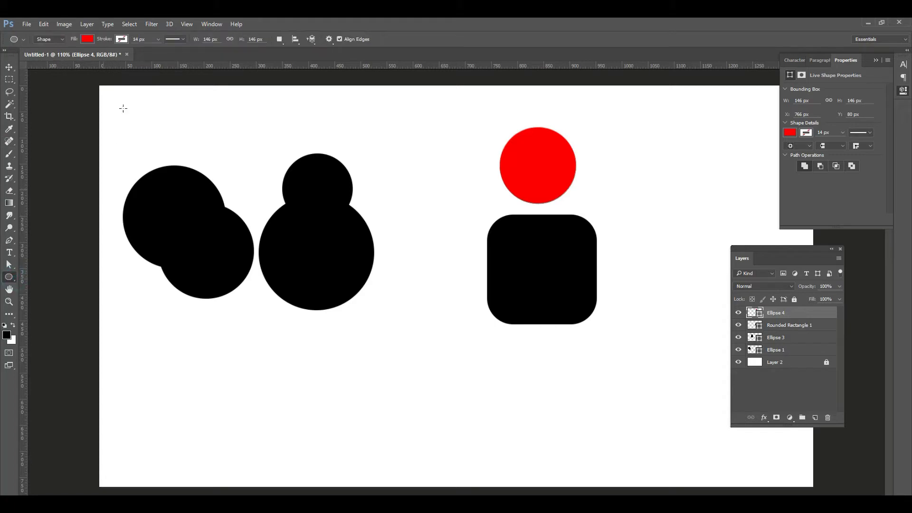
left_click(87, 40)
left_click(51, 100)
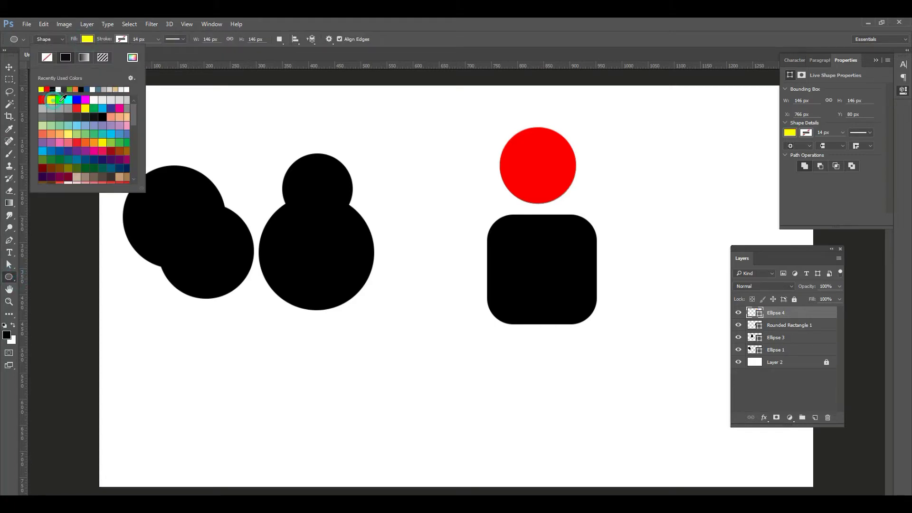
left_click(42, 100)
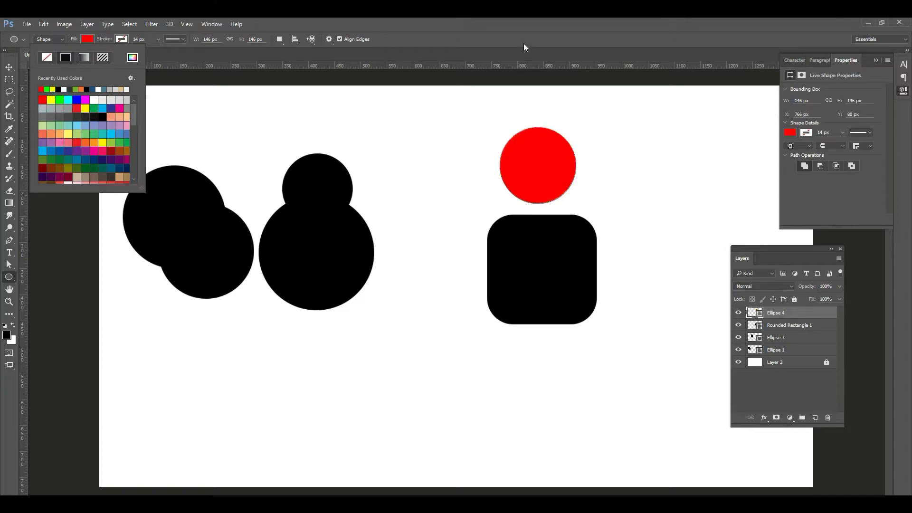
left_click(489, 39)
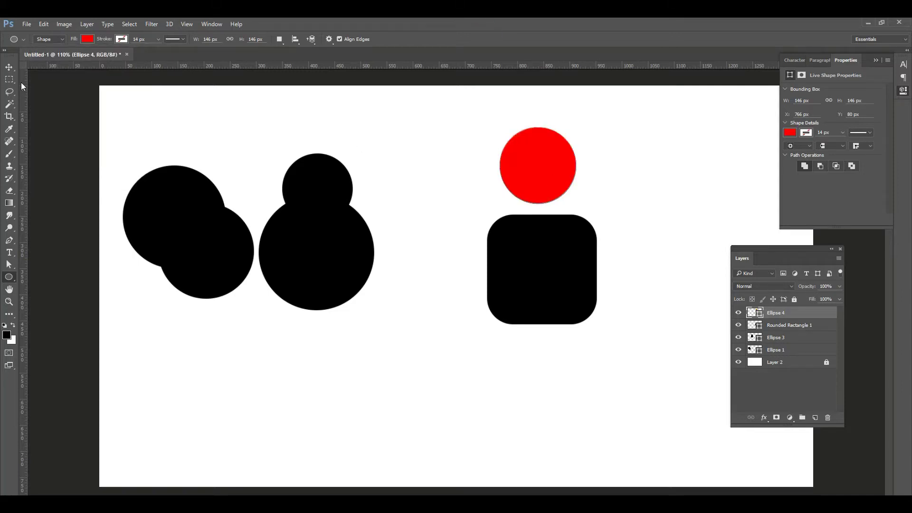
left_click(9, 67)
mouse_move(535, 169)
left_mouse_down()
mouse_move(531, 264)
mouse_move(565, 208)
mouse_move(557, 232)
left_mouse_up()
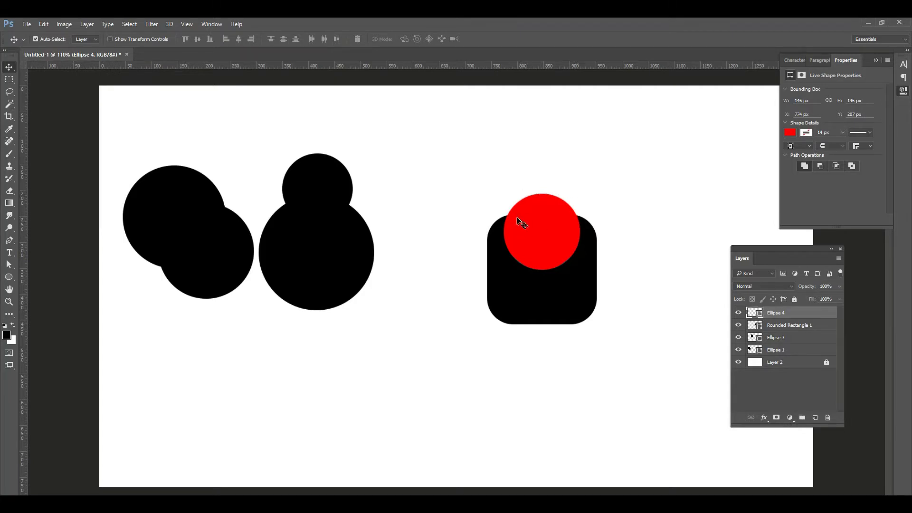
Step: Pull the red circle's top anchor down with Direct Selection, then undo it
key("a")
left_click(546, 195)
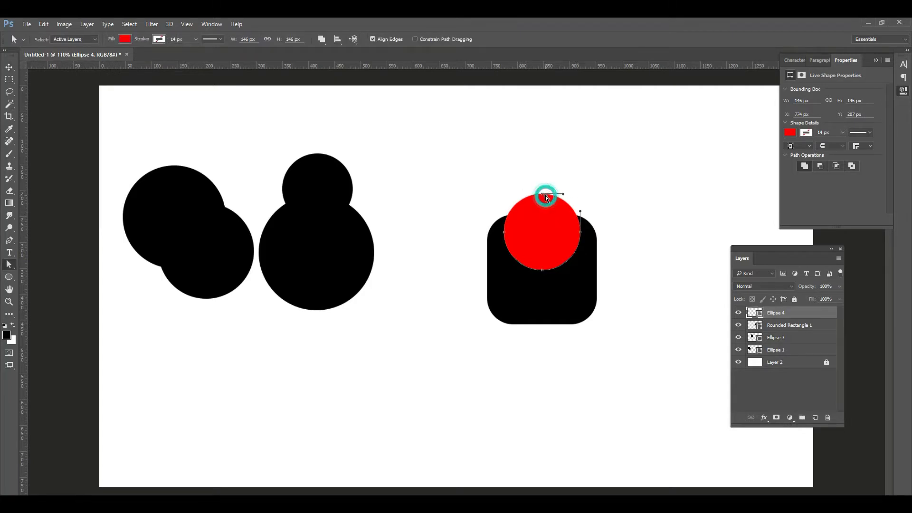
left_click_drag(542, 194, 542, 213)
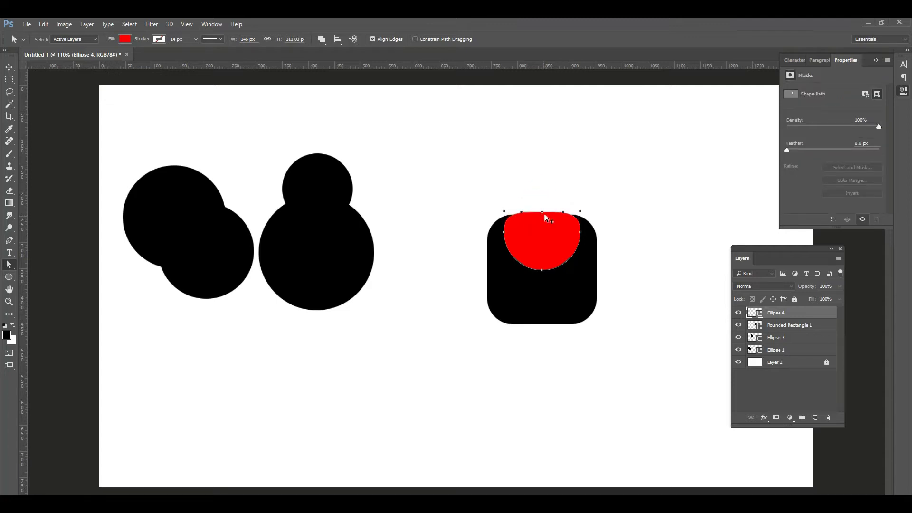
key("ctrl+z")
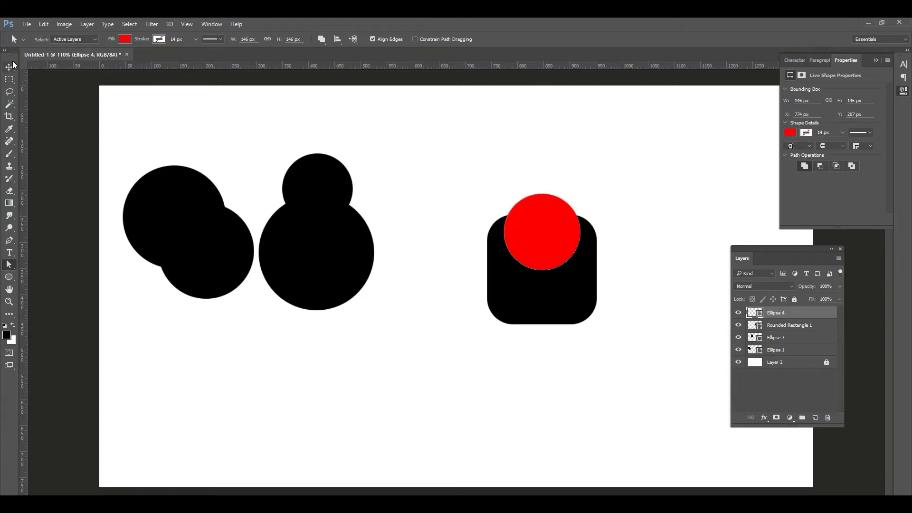
Step: Move the red circle up about 20 px with the Move tool
left_click(9, 67)
left_click(553, 234)
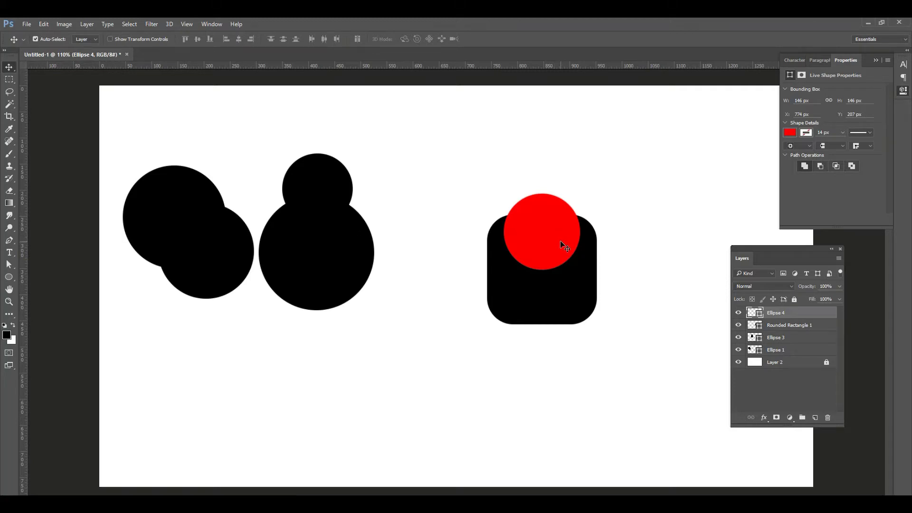
left_click_drag(561, 242, 564, 231)
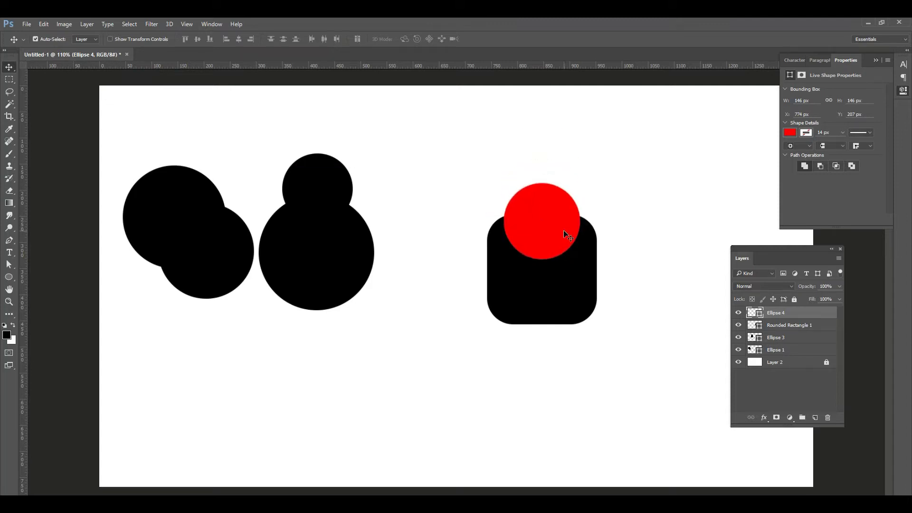
Step: Clip the red Ellipse 4 circle to Rounded Rectangle 1 in the Layers panel
left_click(585, 266)
left_click(807, 312)
left_click(776, 317)
left_click(739, 312)
left_click(738, 325)
left_click(738, 325)
left_click_drag(821, 319, 822, 317)
left_click(822, 316, "alt")
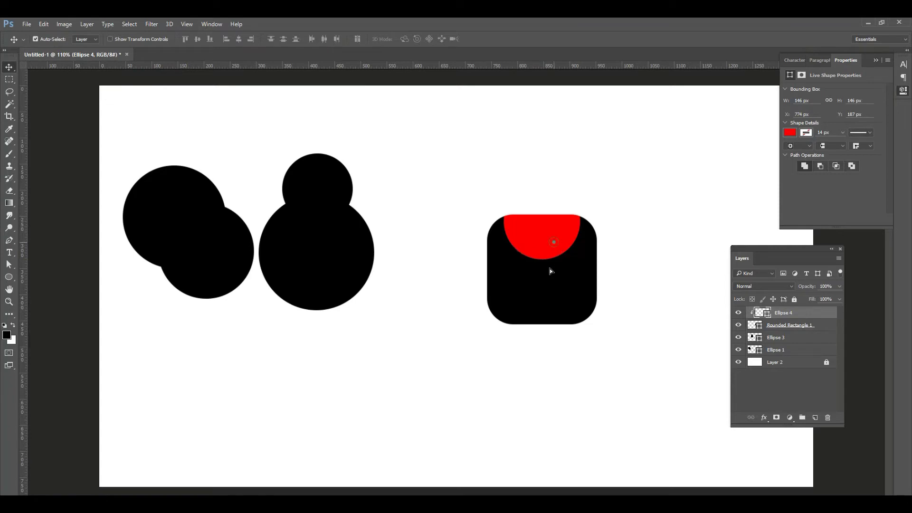
Step: Settle the clipped red circle on the rectangle's left edge at X 656, Y 279 px
left_click_drag(549, 246, 495, 263)
left_click_drag(565, 226, 543, 129)
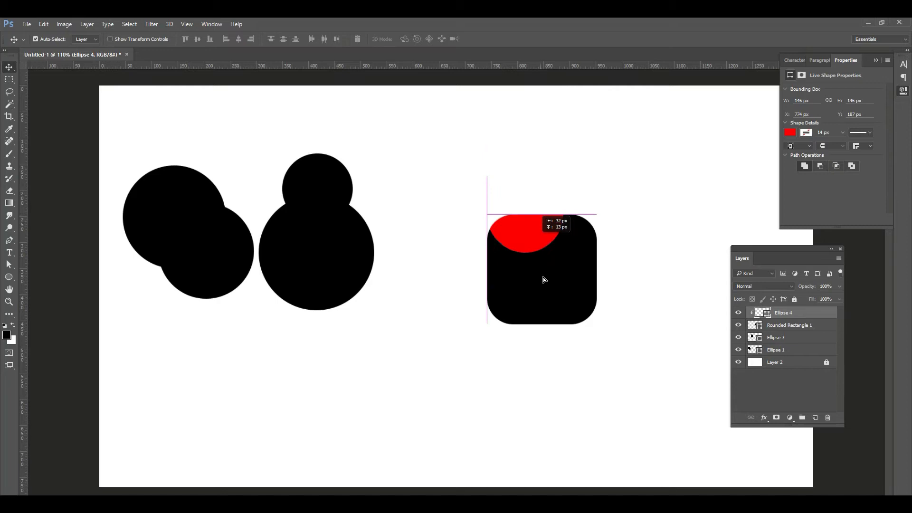
mouse_move(543, 129)
left_mouse_down()
mouse_move(554, 298)
mouse_move(563, 285)
mouse_move(547, 244)
mouse_move(555, 285)
mouse_move(532, 303)
mouse_move(484, 292)
mouse_move(496, 294)
left_mouse_up()
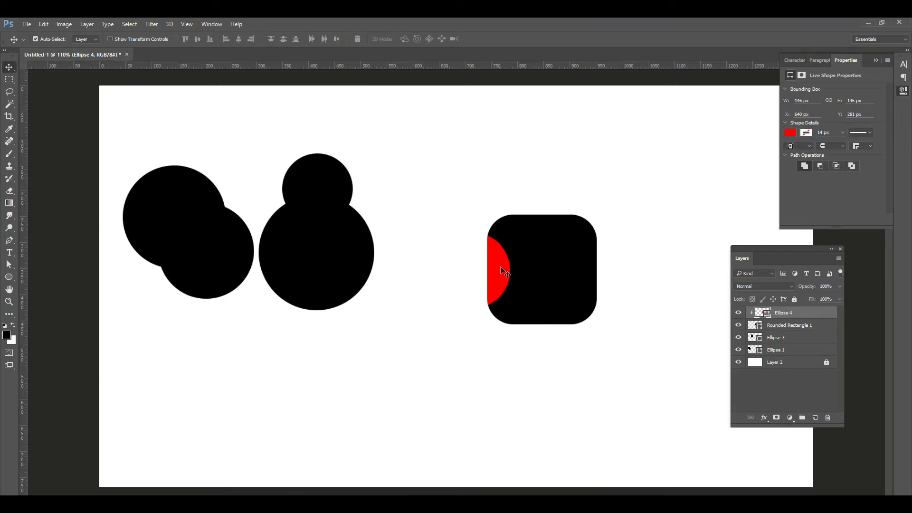
left_click_drag(501, 268, 510, 263)
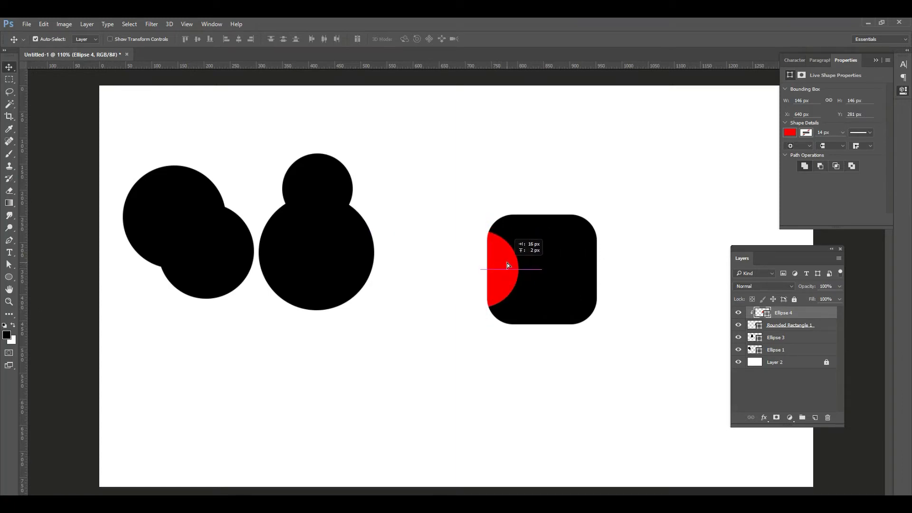
left_click_drag(509, 263, 507, 262)
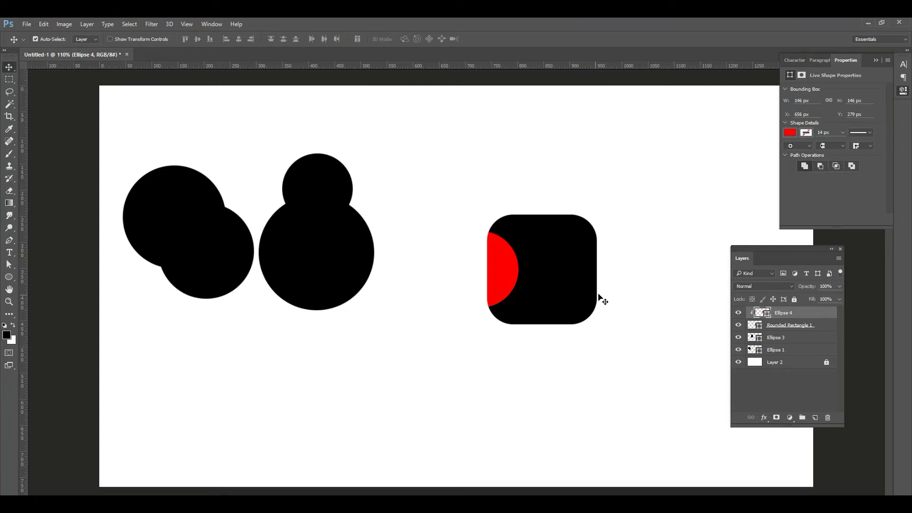
Step: Duplicate the red circle and move the copy to the rectangle's right side
key("ctrl+j")
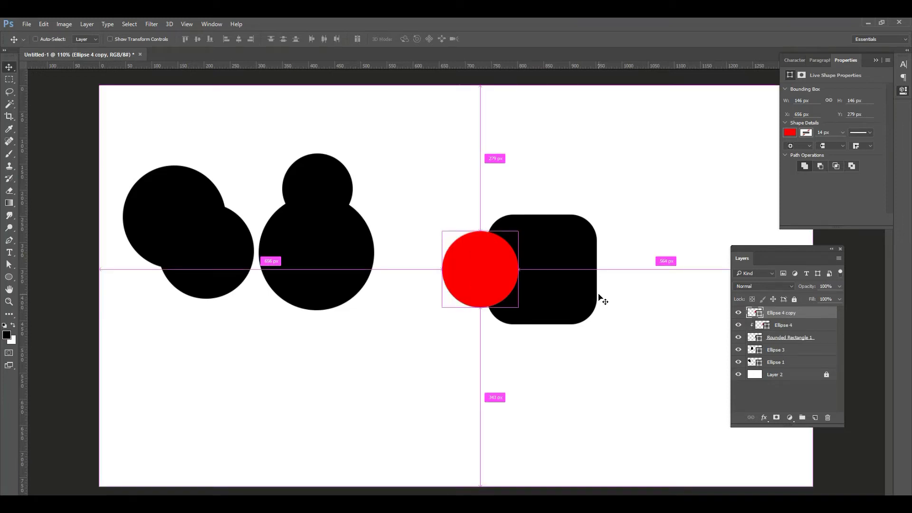
mouse_move(454, 259)
left_mouse_down()
mouse_move(525, 225)
mouse_move(580, 266)
left_mouse_up()
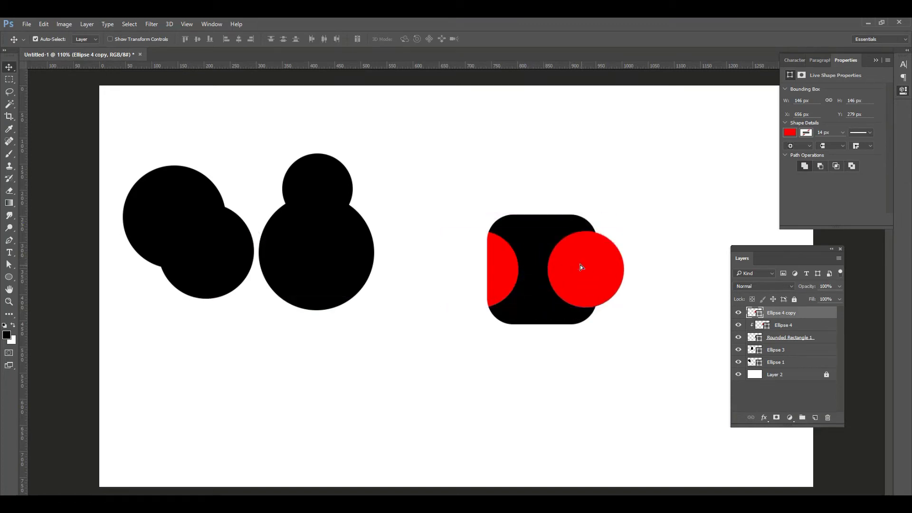
left_click(739, 312)
left_click(738, 313)
Step: Clip Ellipse 4 copy to the rounded rectangle at X 858, Y 279 px
left_click(818, 316, "alt")
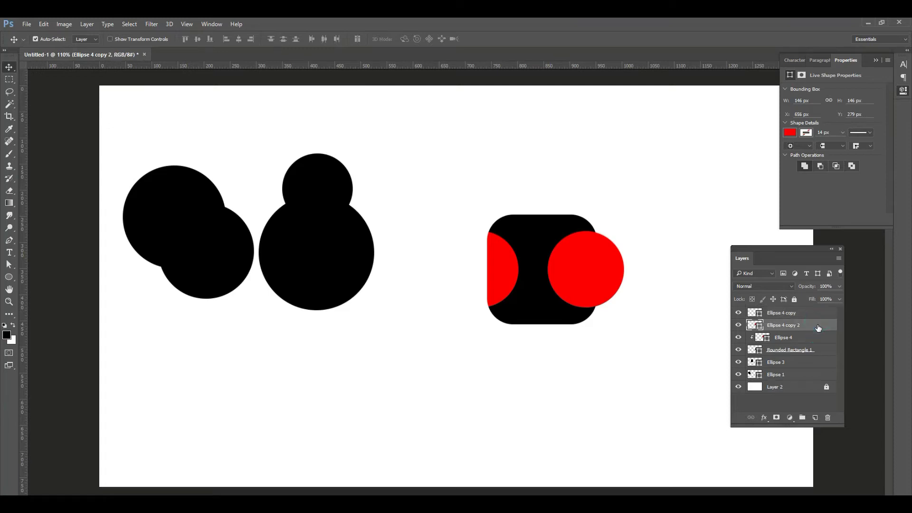
left_click(811, 325, "alt")
left_click(818, 317, "alt")
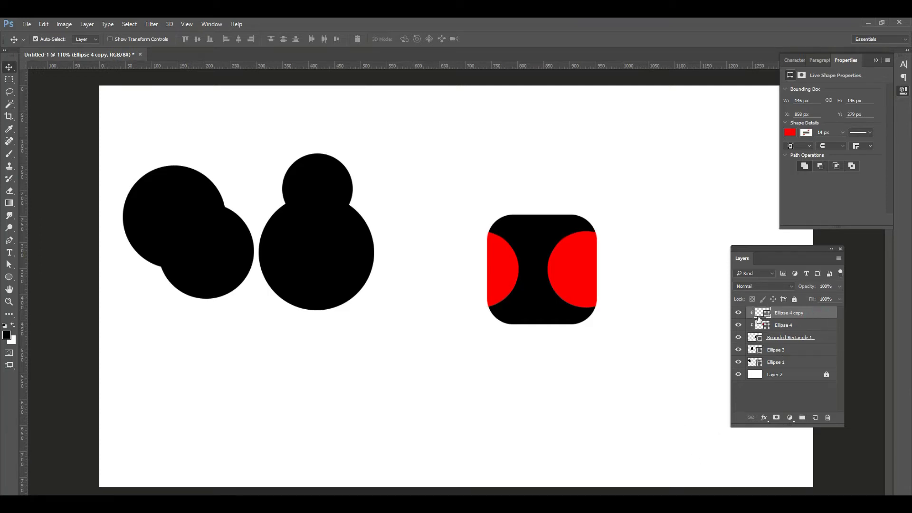
left_click(808, 340)
left_click(738, 337)
left_click(738, 337)
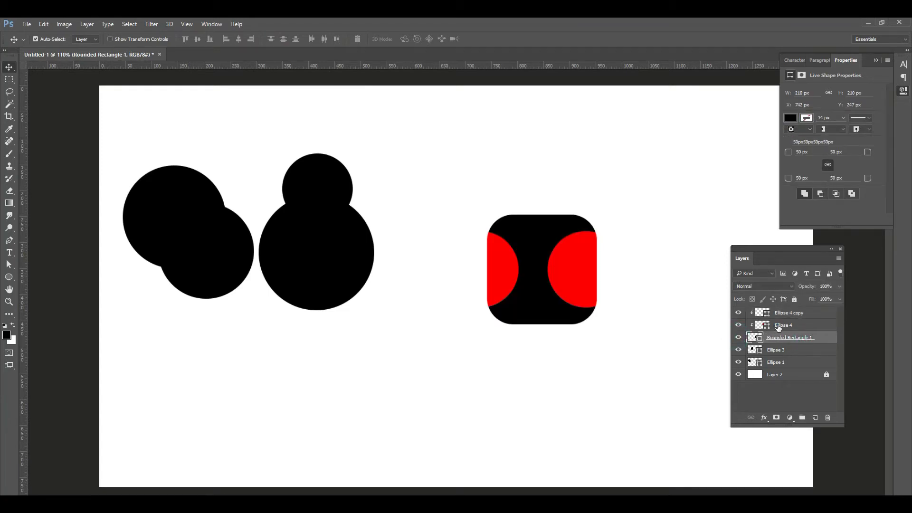
left_click(780, 326)
left_click(780, 314)
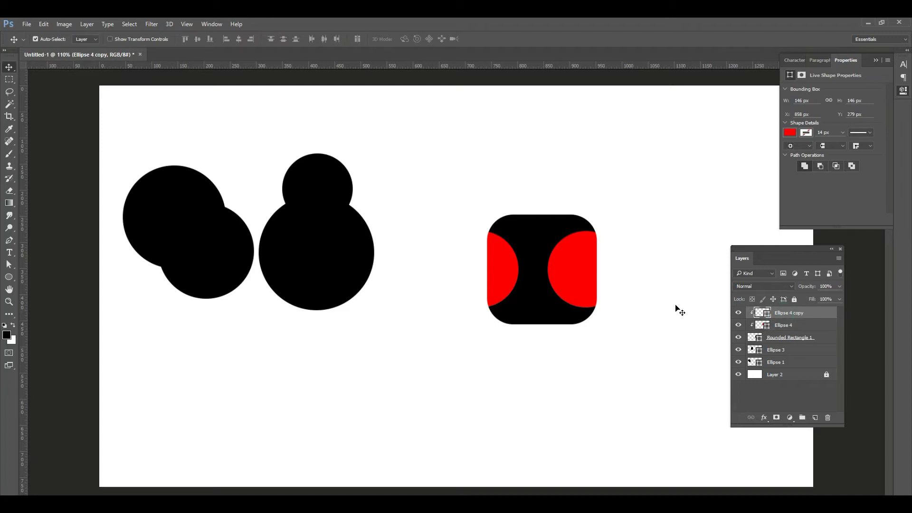
Step: Move the two red circles into the top-right and bottom-left corners
left_click(568, 274)
left_click_drag(588, 252, 566, 243)
mouse_move(505, 265)
left_mouse_down()
mouse_move(513, 309)
mouse_move(525, 306)
left_mouse_up()
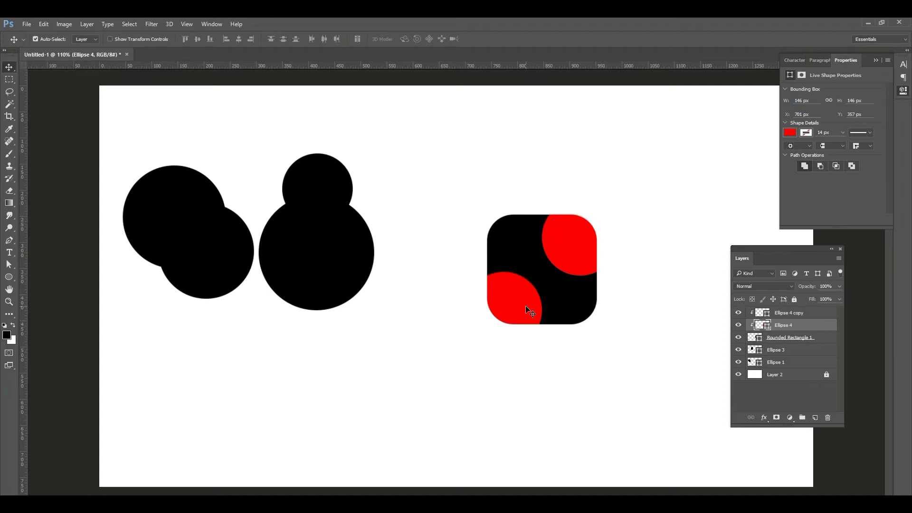
left_click_drag(518, 303, 514, 305)
Step: Copy circles into the top-left and bottom-right corners as Ellipse 4 copy 2 and copy 3
left_click_drag(512, 301, 510, 216)
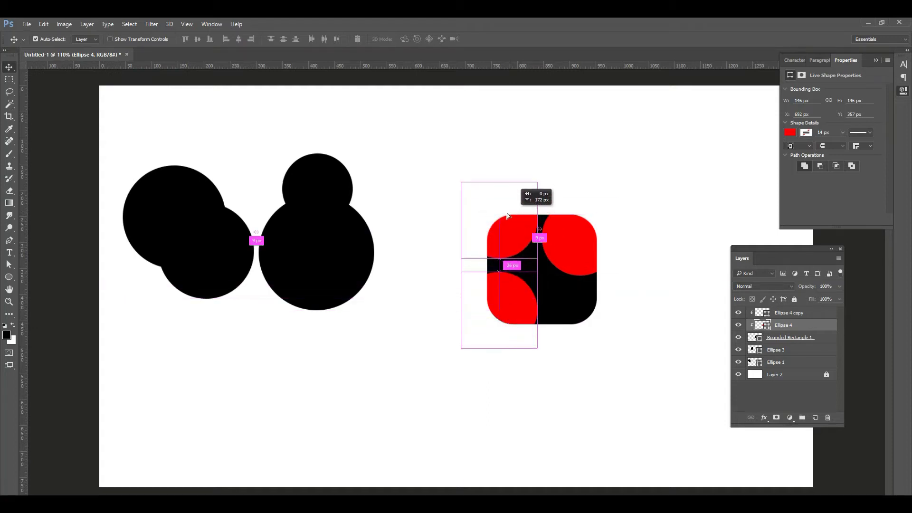
left_click_drag(510, 216, 507, 216)
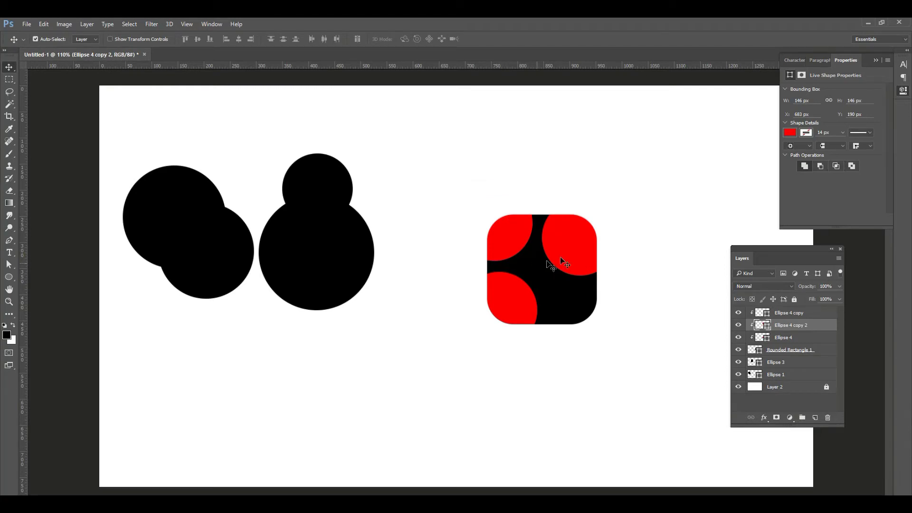
left_click_drag(561, 258, 570, 316)
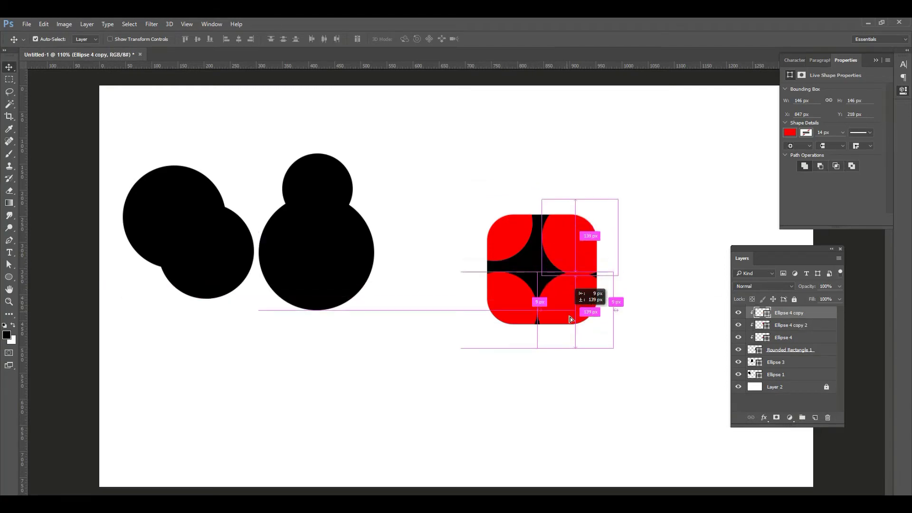
left_click_drag(570, 318, 580, 323)
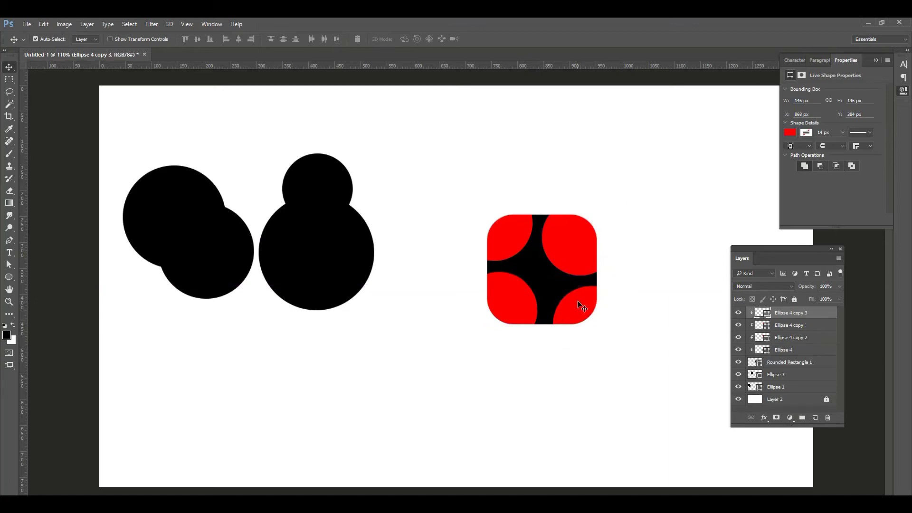
Step: Nudge the top-right red circle into its corner and copy it to the icon's centre
left_click_drag(576, 224, 592, 200)
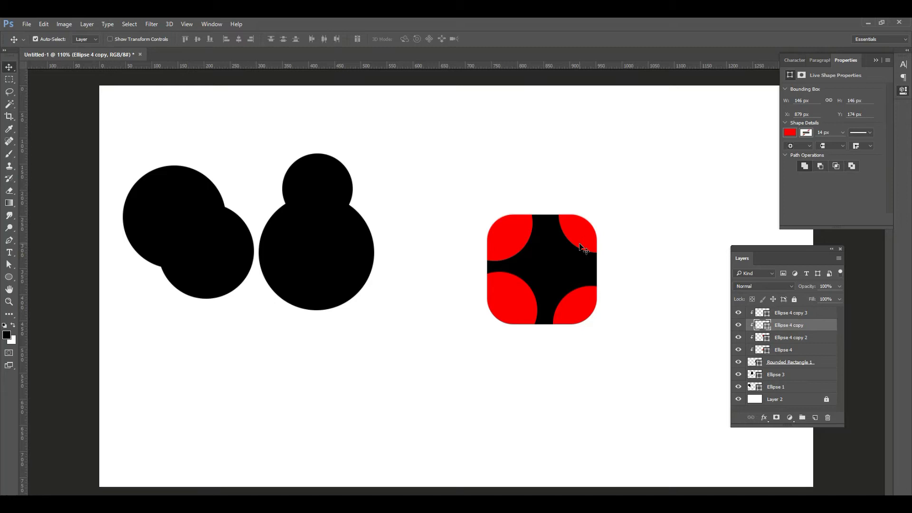
left_click_drag(580, 232, 530, 289)
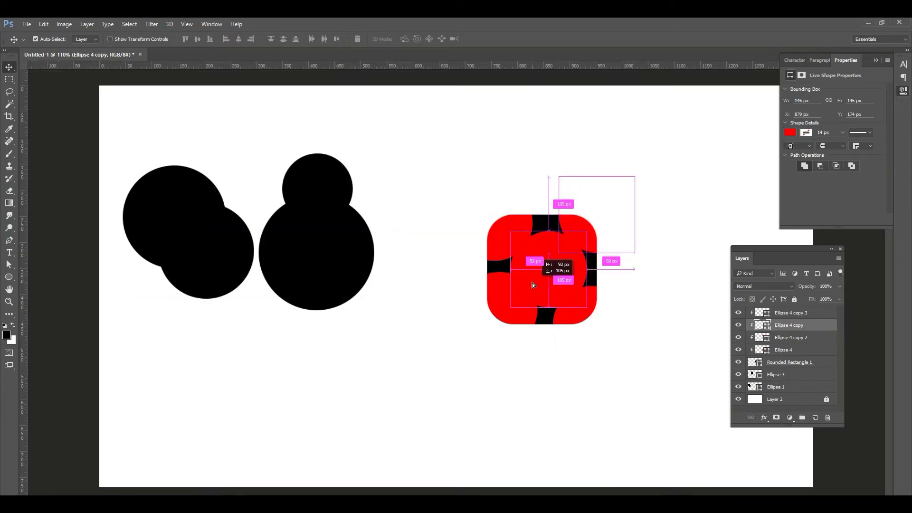
left_click_drag(529, 287, 531, 278)
key("ctrl")
Step: Shrink the centre circle copy to about 67 px and centre it on the icon
key("ctrl+t")
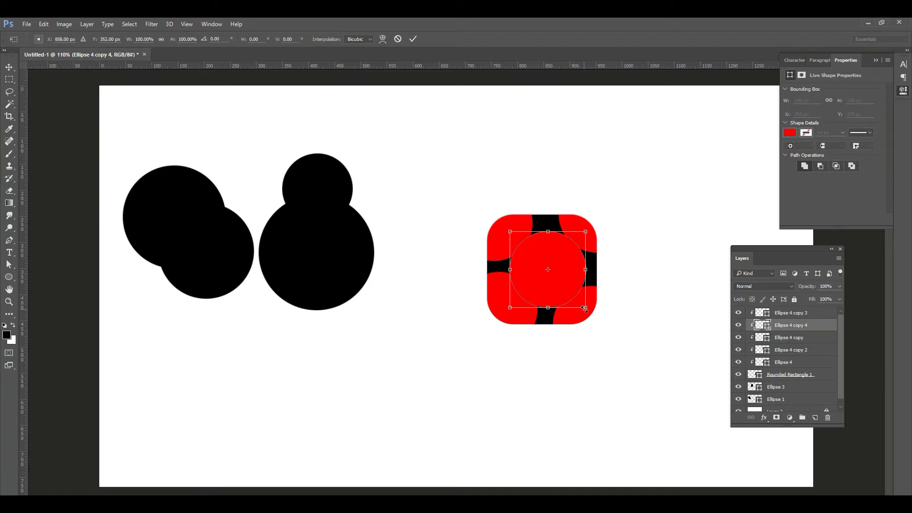
left_click_drag(585, 309, 559, 281)
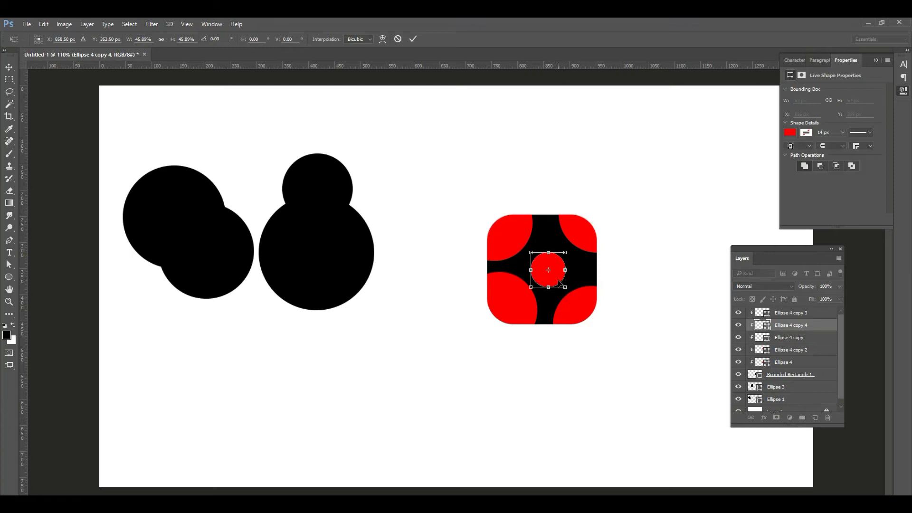
key("Return")
left_click_drag(552, 276, 555, 272)
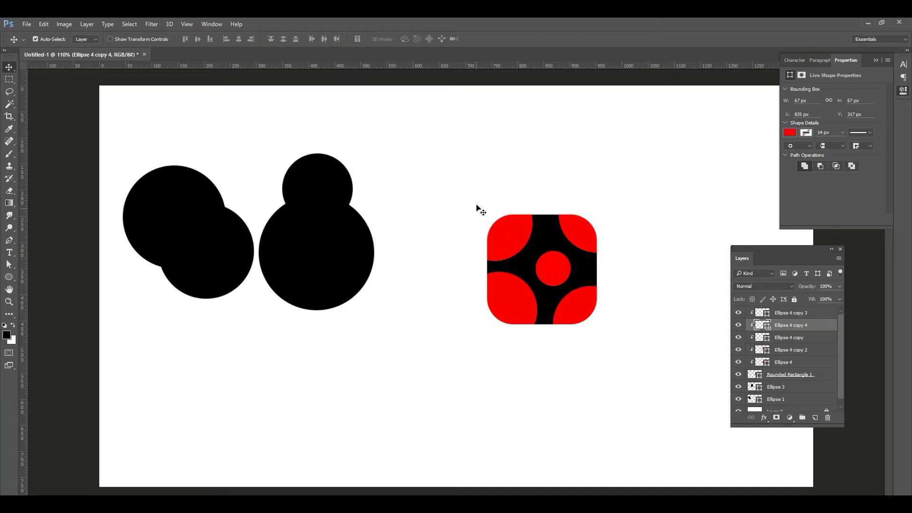
mouse_move(475, 194)
left_mouse_down()
mouse_move(599, 330)
mouse_move(617, 364)
left_mouse_up()
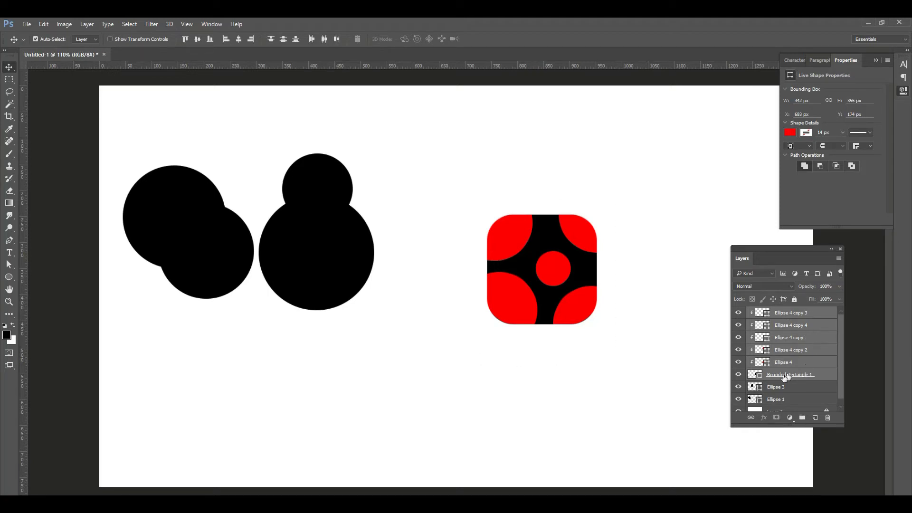
Step: Move the black circle pairs higher and shift the red-and-black icon to the left
left_click_drag(569, 287, 552, 284)
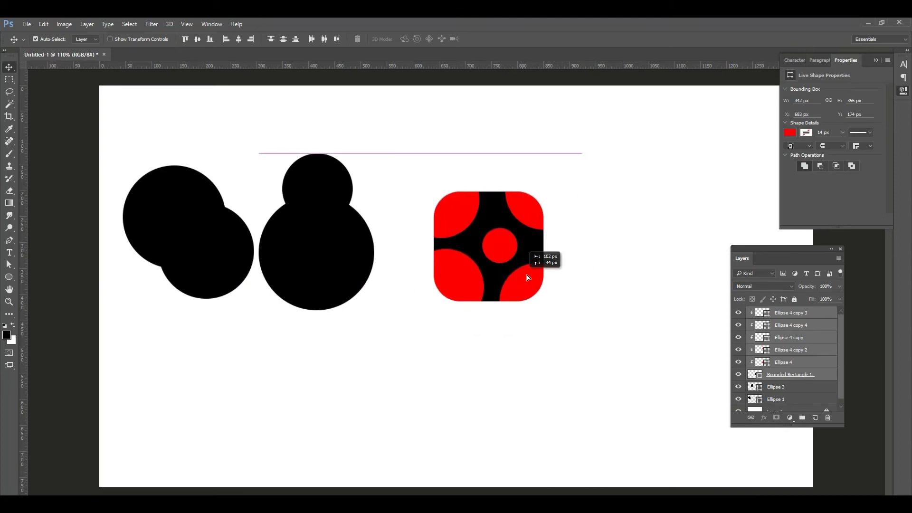
left_click_drag(551, 281, 542, 275)
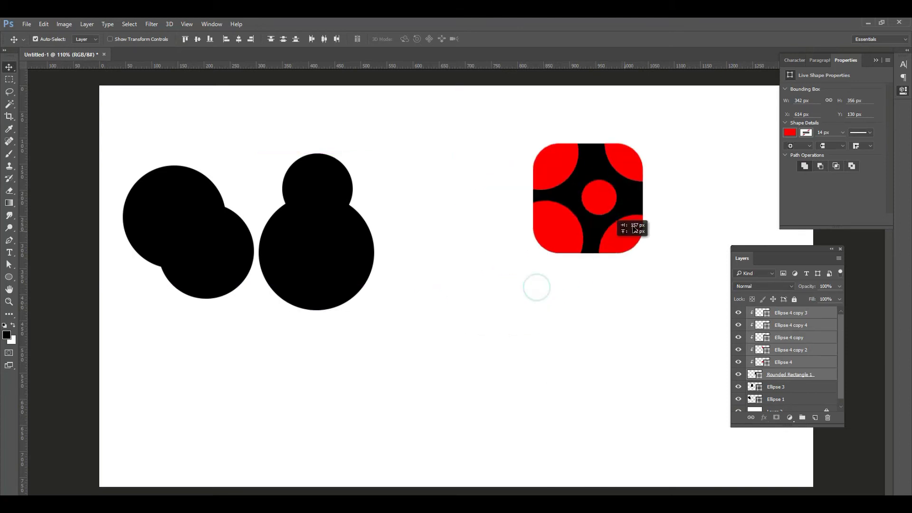
left_click_drag(537, 287, 633, 226)
left_click_drag(177, 213, 164, 140)
mouse_move(291, 249)
left_mouse_down()
mouse_move(325, 193)
mouse_move(318, 195)
left_mouse_up()
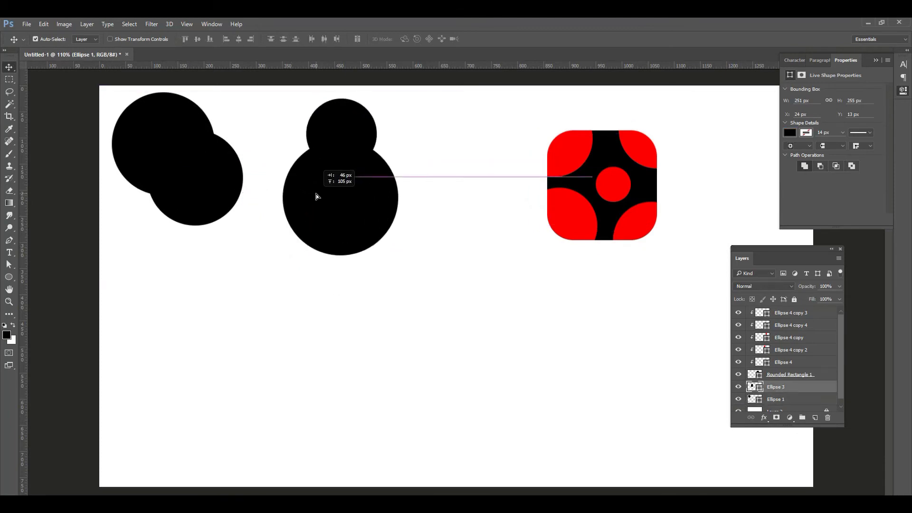
left_click_drag(219, 186, 227, 211)
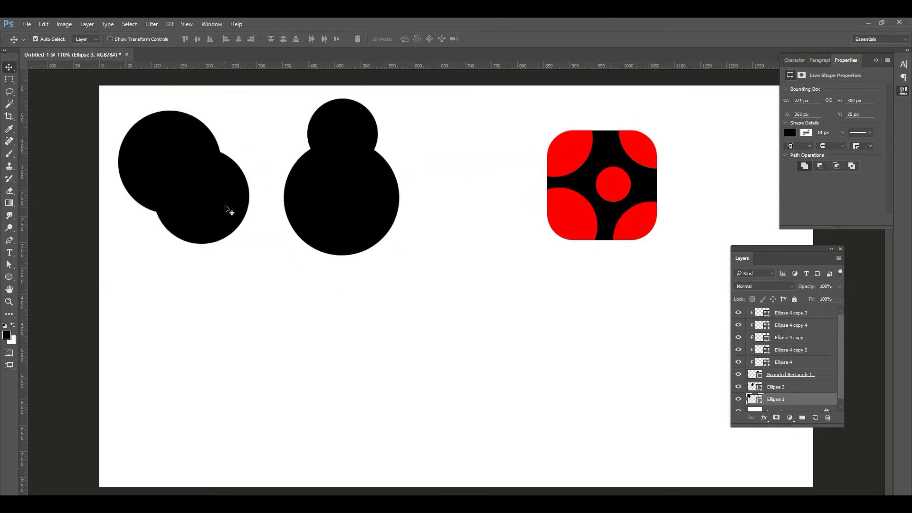
mouse_move(553, 111)
left_mouse_down()
mouse_move(648, 241)
mouse_move(552, 224)
left_mouse_up()
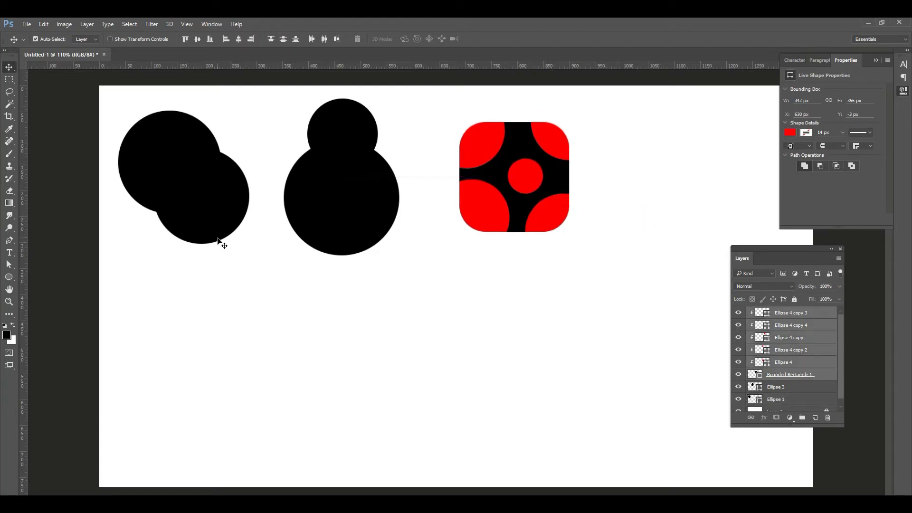
Step: Draw five red circles of varying sizes in a row below the shapes, the largest 189 px
left_click(6, 279)
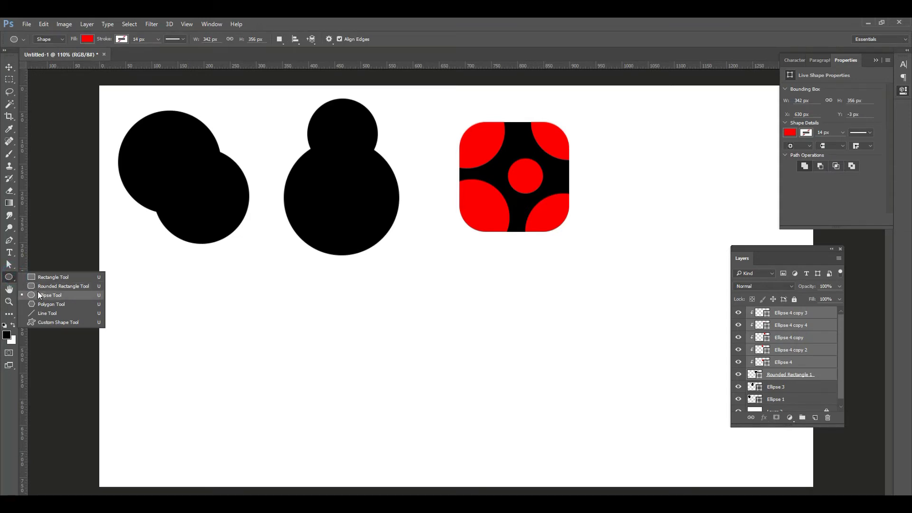
left_click(38, 292)
left_click_drag(247, 319, 316, 385)
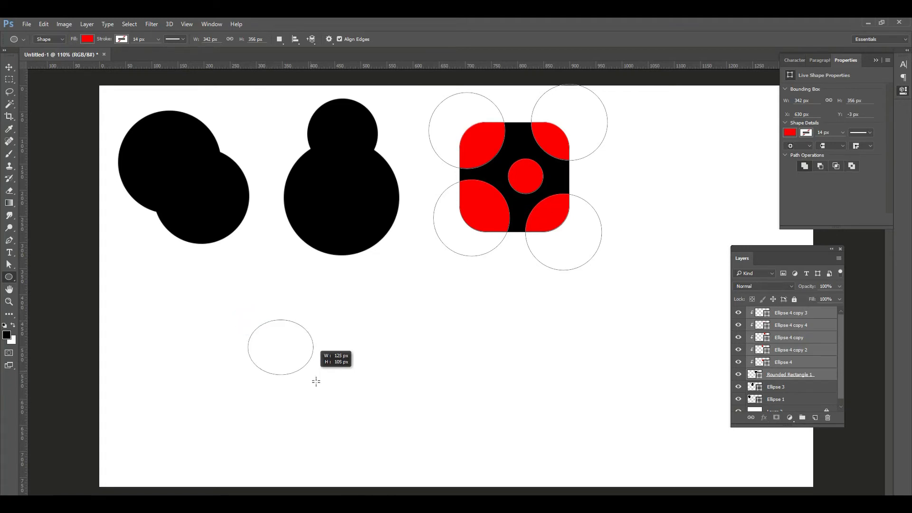
left_click_drag(347, 303, 414, 371)
left_click_drag(452, 328, 455, 387)
left_click_drag(514, 321, 593, 370)
left_click_drag(619, 310, 718, 410)
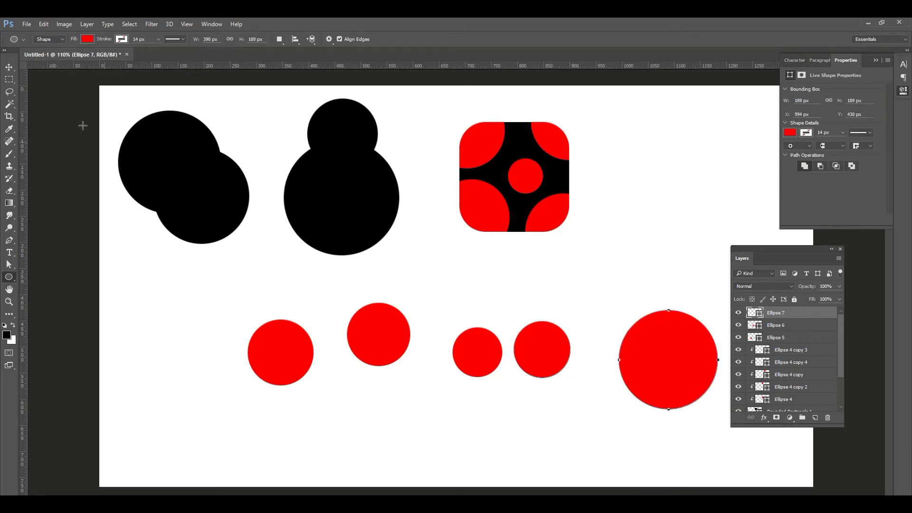
Step: Marquee-select the whole row of red circles with the Move tool
key("v")
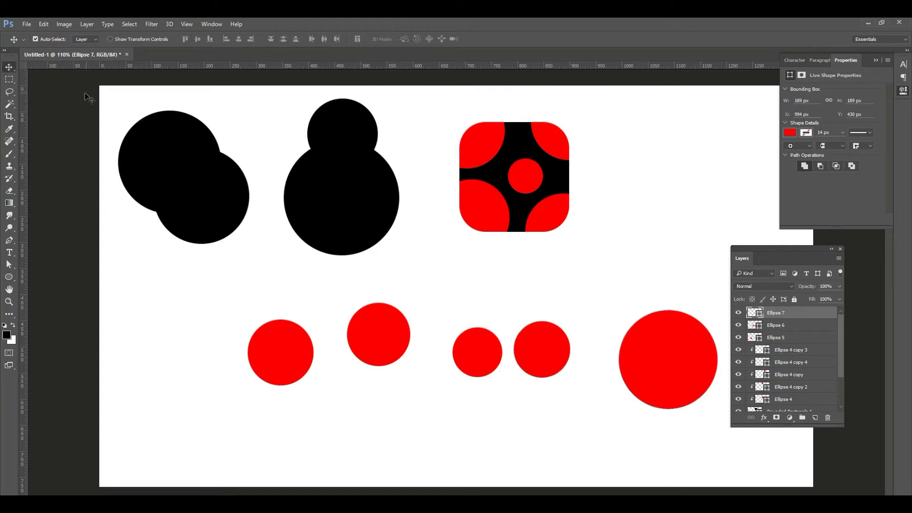
mouse_move(245, 300)
left_mouse_down()
mouse_move(327, 339)
mouse_move(686, 387)
left_mouse_up()
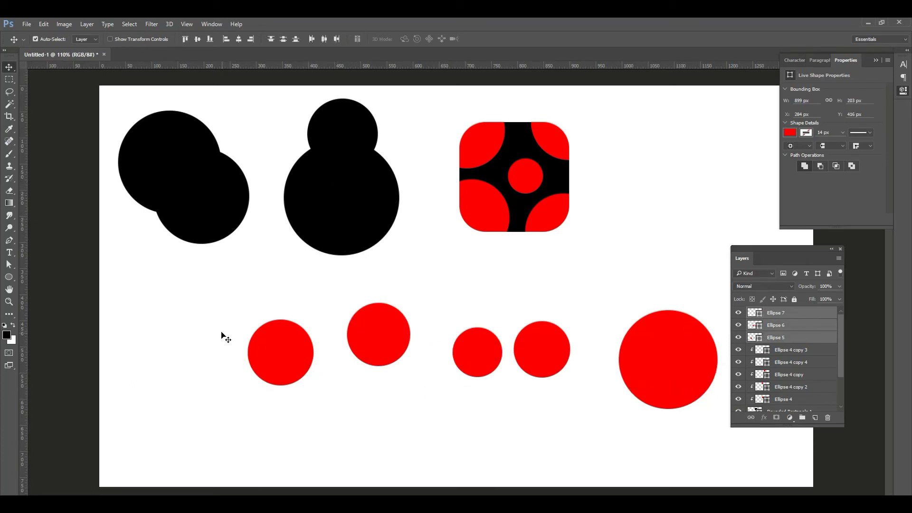
mouse_move(221, 292)
left_mouse_down()
mouse_move(676, 392)
mouse_move(723, 418)
left_mouse_up()
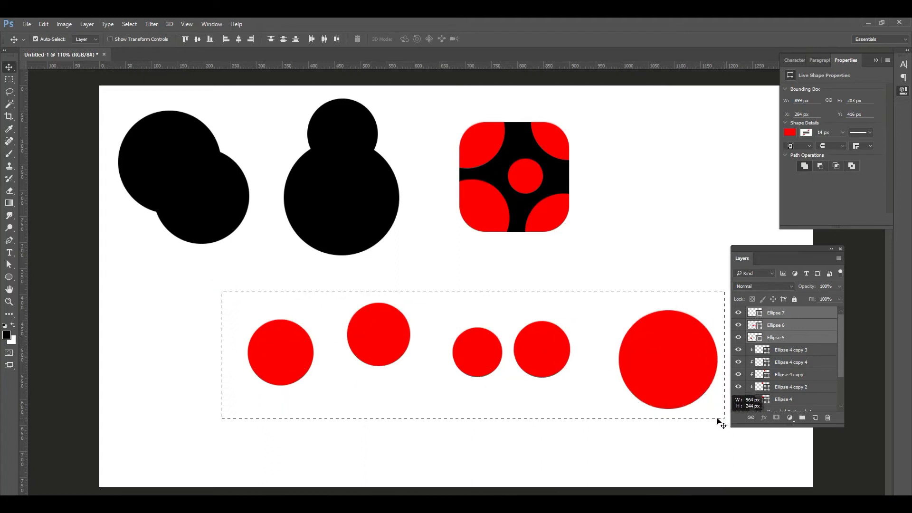
left_click_drag(722, 418, 716, 422)
mouse_move(219, 346)
left_mouse_down()
mouse_move(679, 347)
mouse_move(690, 360)
left_mouse_up()
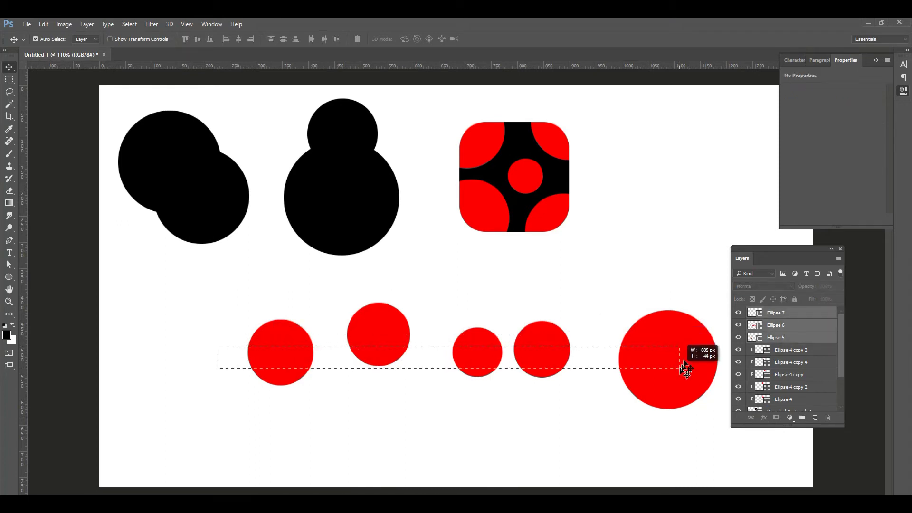
mouse_move(689, 360)
left_mouse_down()
mouse_move(638, 359)
mouse_move(680, 360)
left_mouse_up()
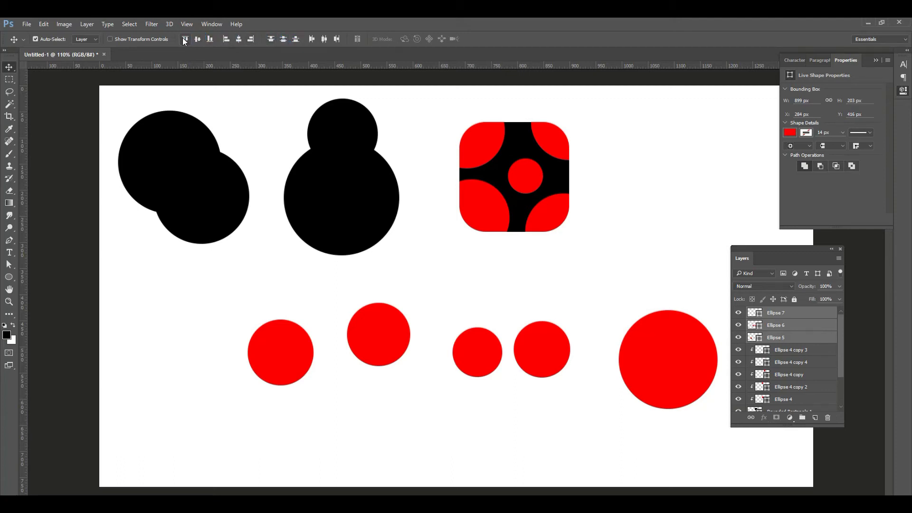
Step: Try Align Vertical Centers and Align Bottom Edges while shifting the circles down and left
left_click(210, 39)
left_click(198, 42)
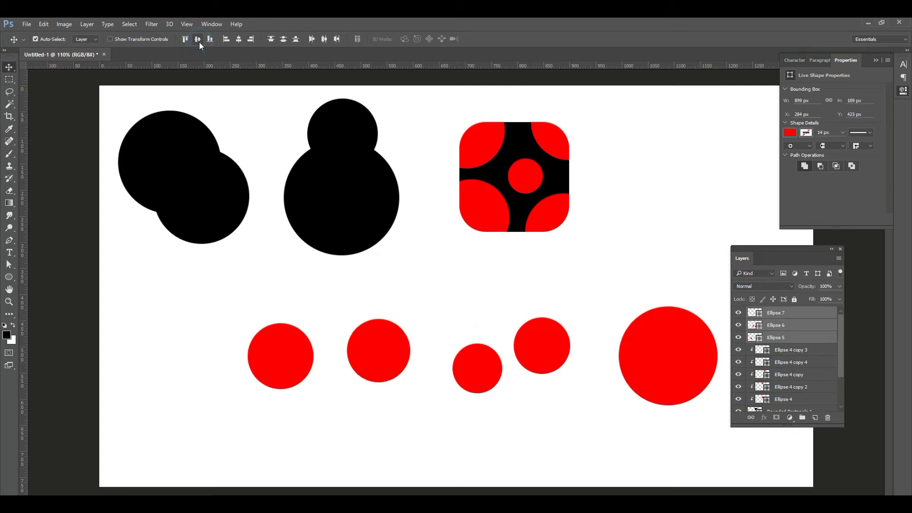
mouse_move(380, 356)
left_mouse_down()
mouse_move(326, 347)
mouse_move(332, 353)
left_mouse_up()
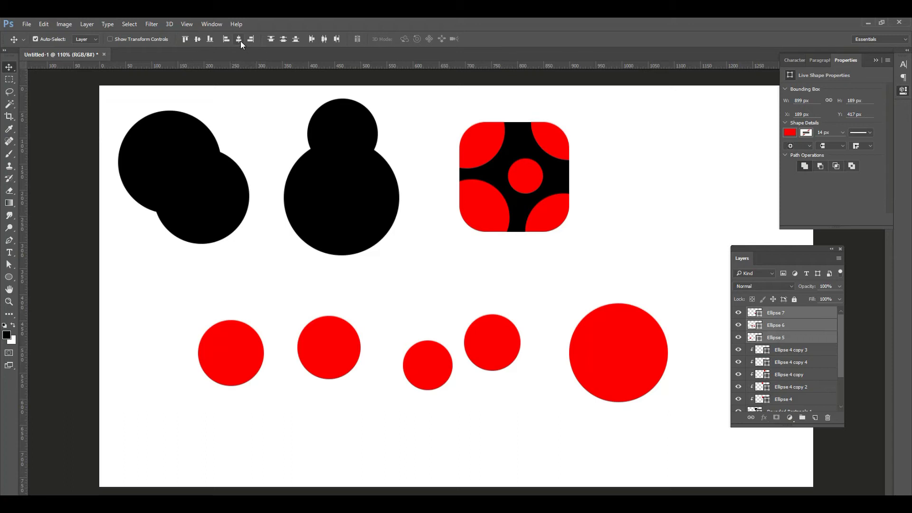
left_click(209, 40)
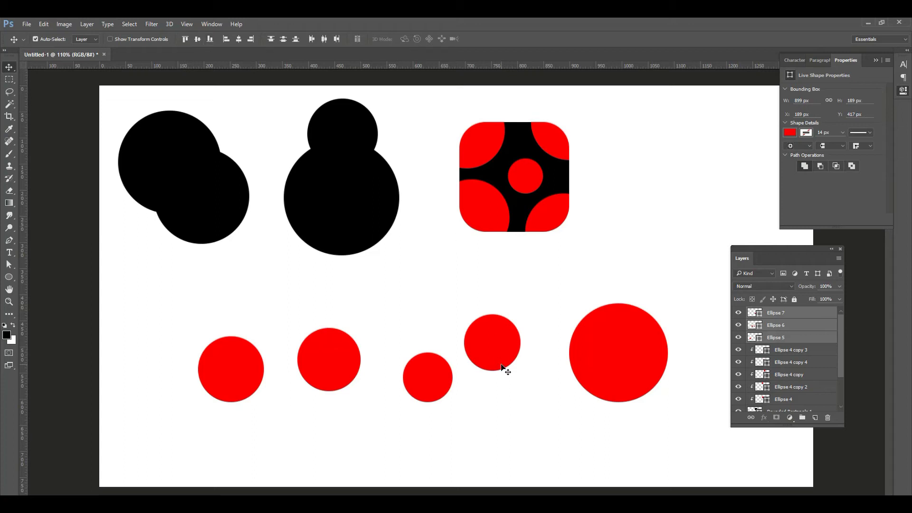
left_click_drag(630, 342, 637, 378)
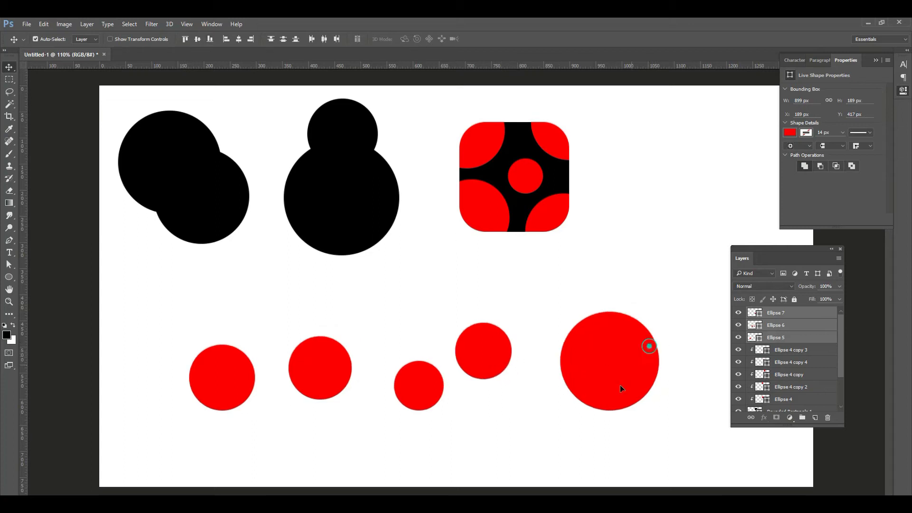
key("ctrl+t")
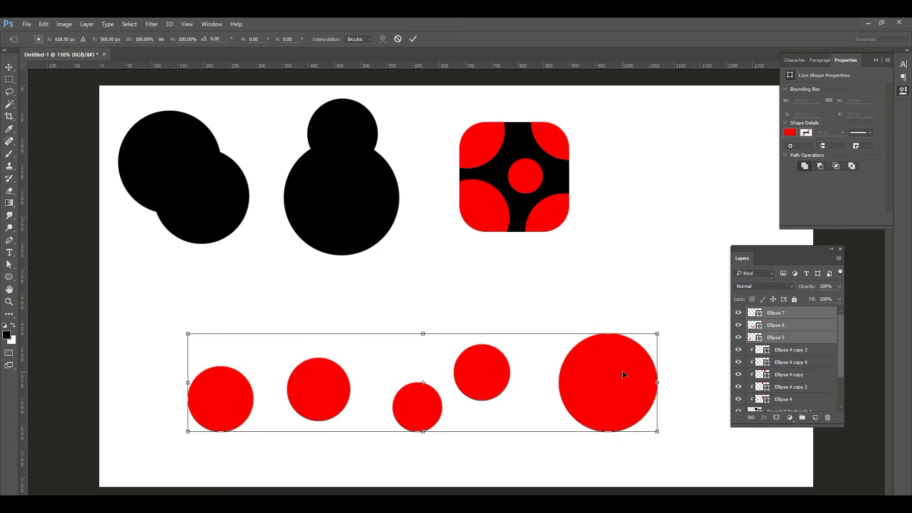
key("Return")
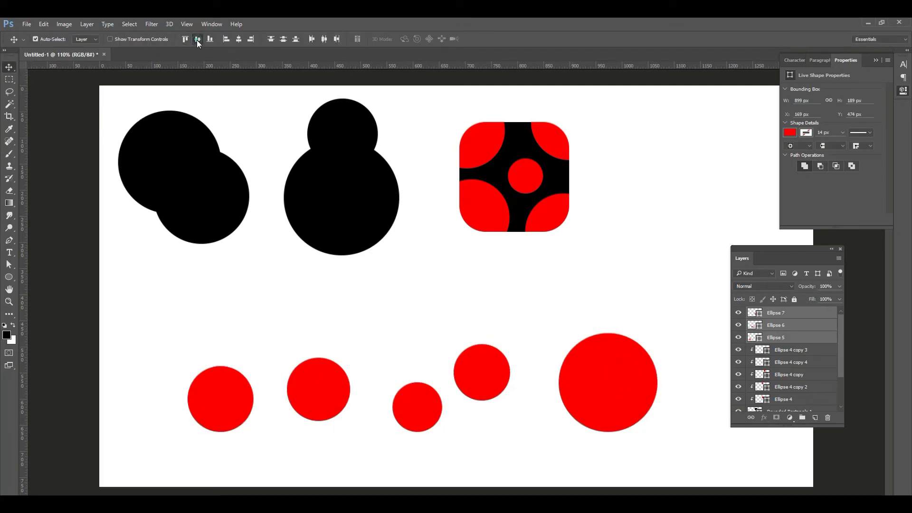
left_click(197, 39)
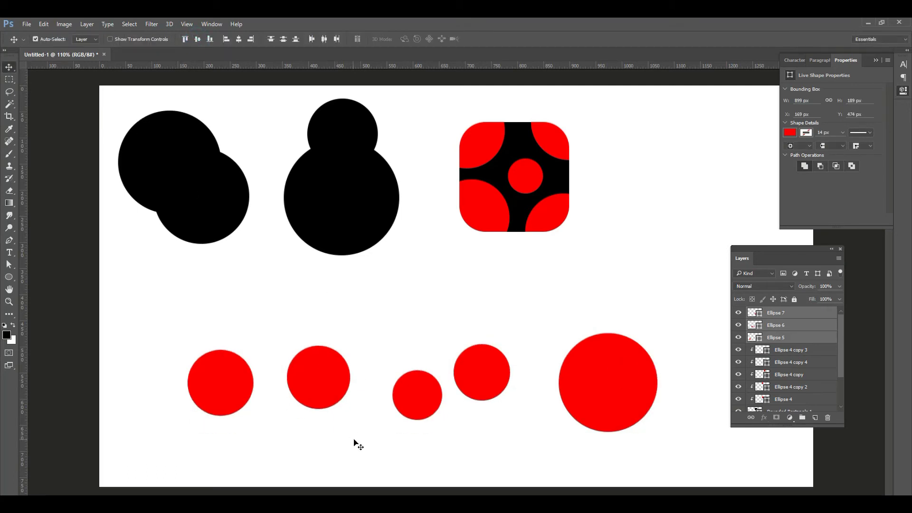
mouse_move(420, 408)
left_mouse_down()
mouse_move(407, 388)
mouse_move(410, 399)
left_mouse_up()
Step: Delete the old uneven red circle layers
left_click(433, 444)
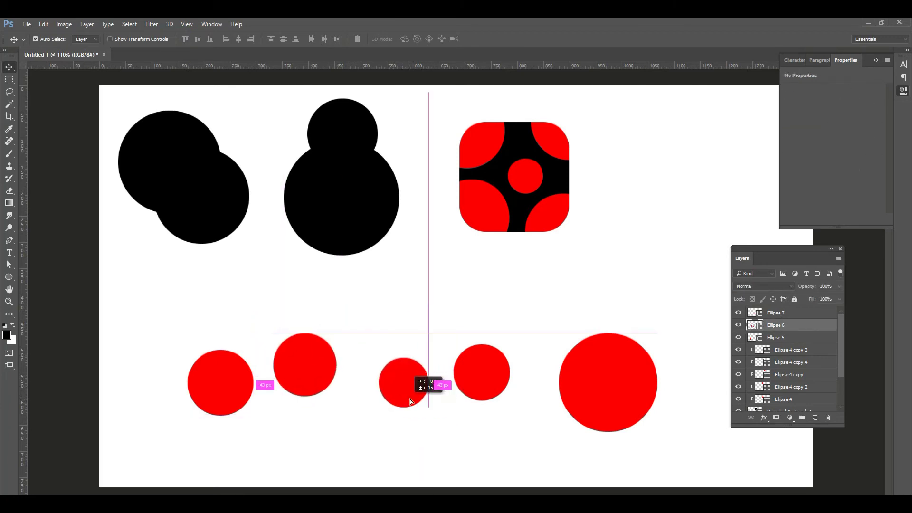
left_click_drag(410, 399, 411, 397)
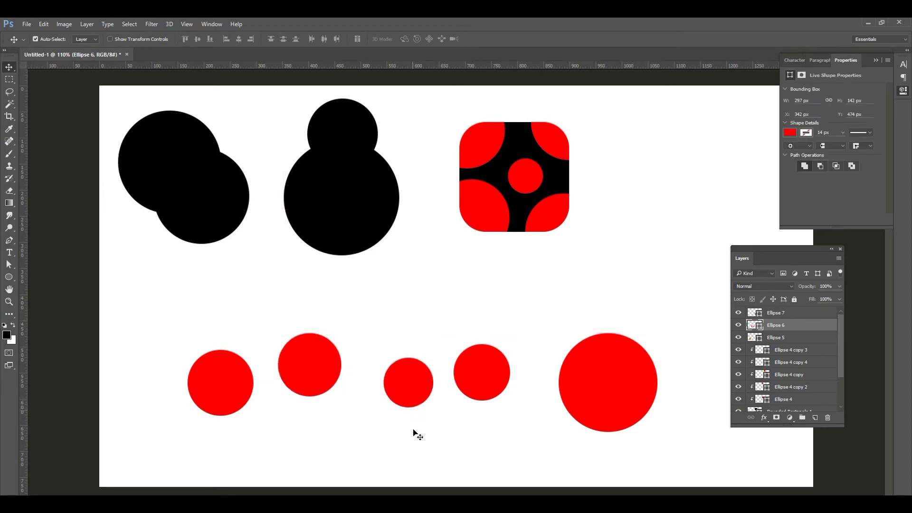
left_click(602, 391)
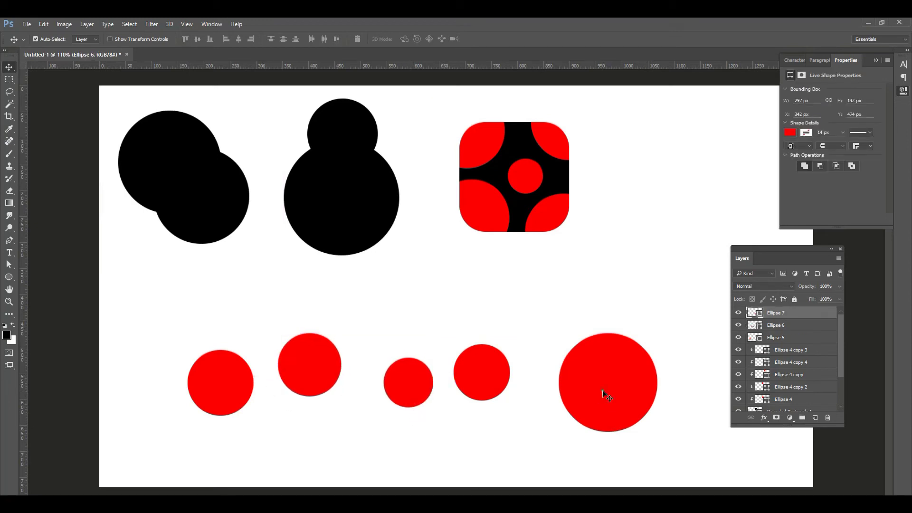
key("Delete")
key("Delete")
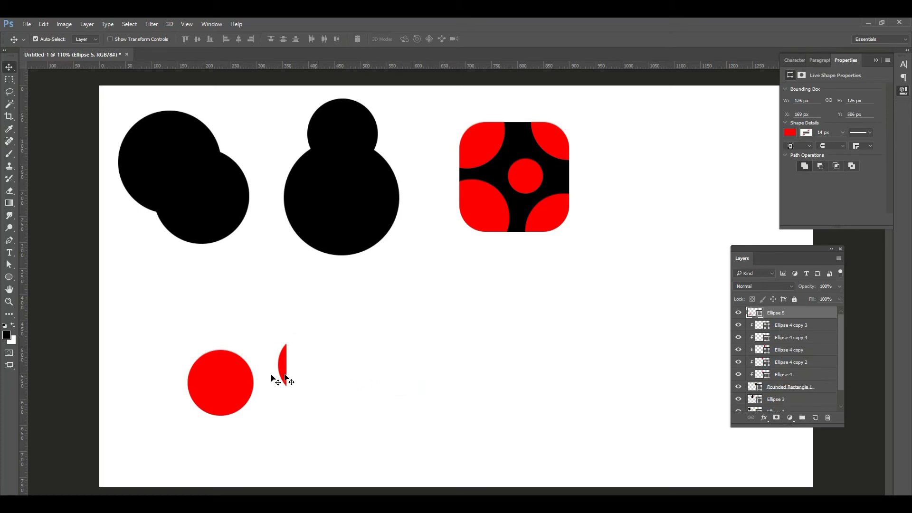
key("Delete")
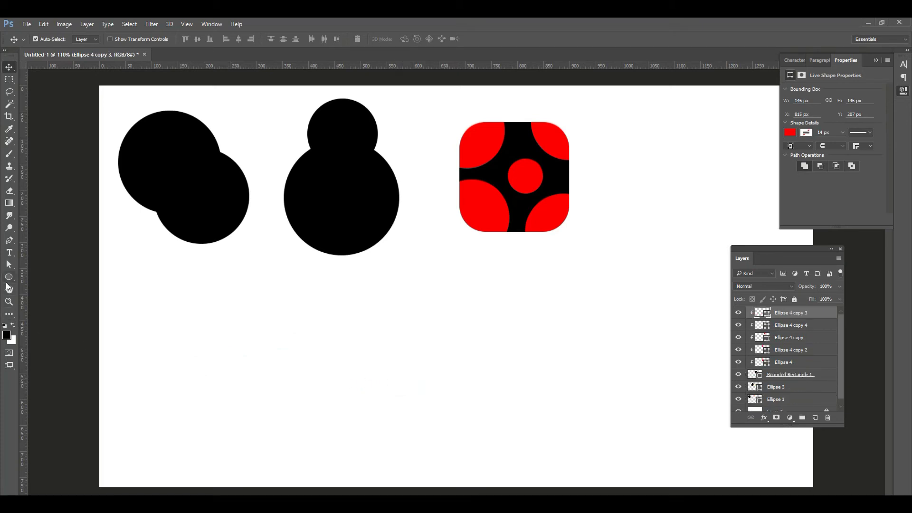
Step: Draw a 155 px red circle, duplicate it into five, and align their vertical centres
left_click(6, 283)
left_click(38, 295)
left_click_drag(200, 336, 279, 423)
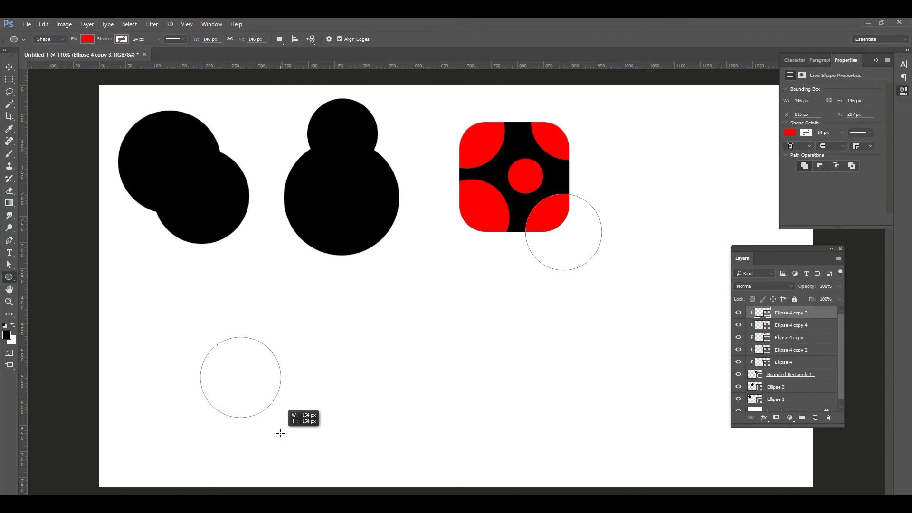
left_click(9, 69)
mouse_move(234, 393)
left_mouse_down()
mouse_move(247, 364)
mouse_move(236, 354)
mouse_move(570, 355)
mouse_move(668, 402)
mouse_move(656, 392)
left_mouse_up()
left_click_drag(177, 330, 670, 406)
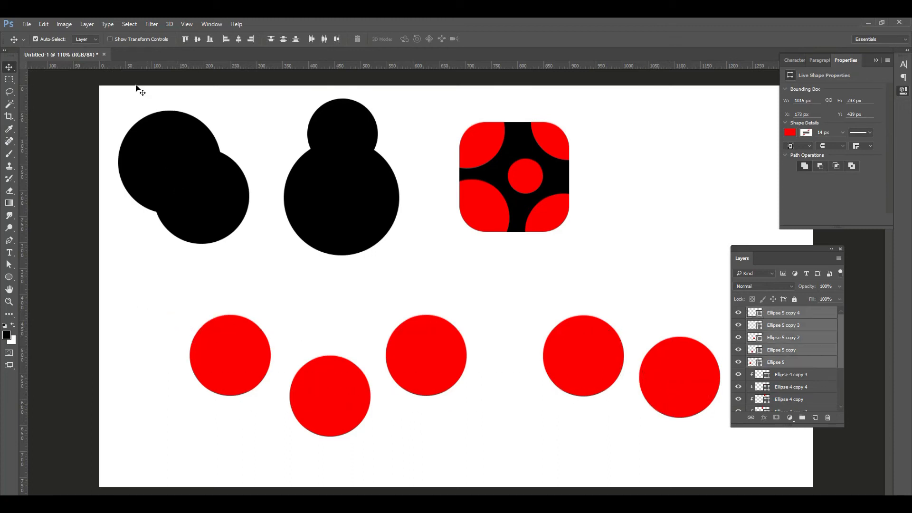
left_click(197, 39)
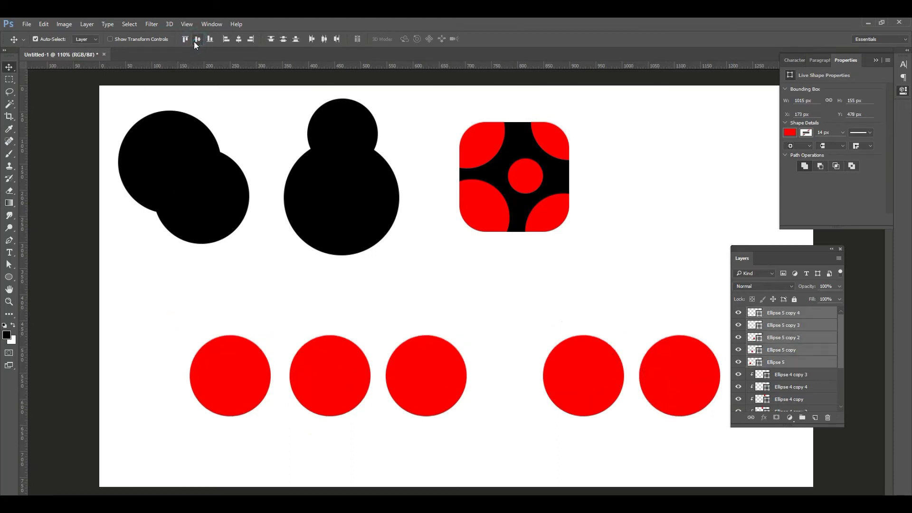
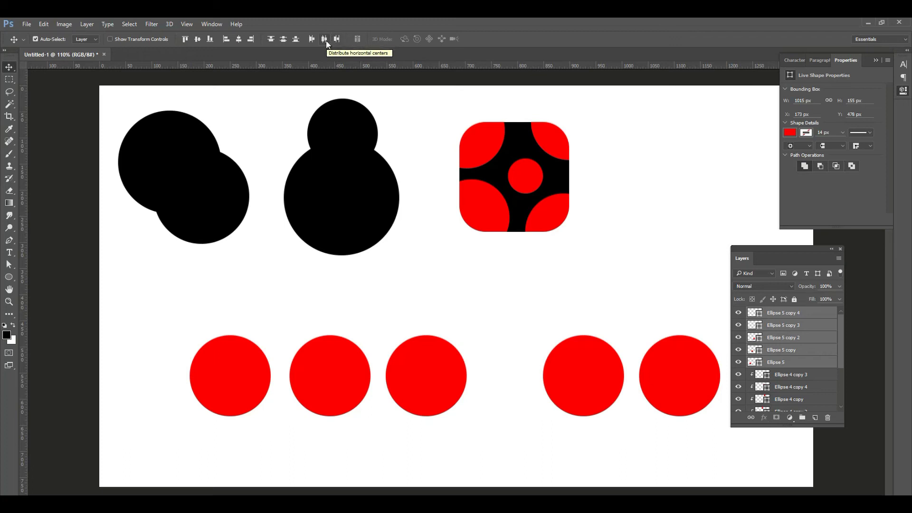
Step: Evenly distribute the five red circles by their horizontal centres
left_click(325, 40)
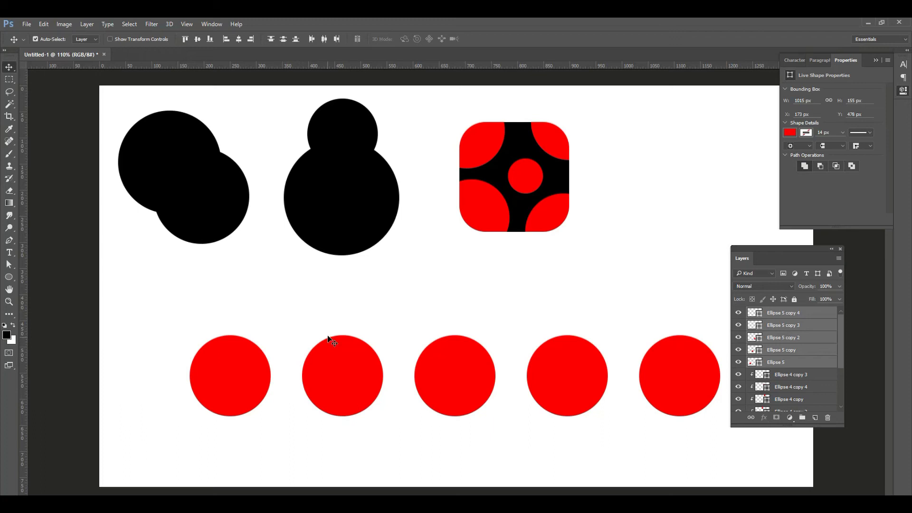
left_click(353, 383, "ctrl")
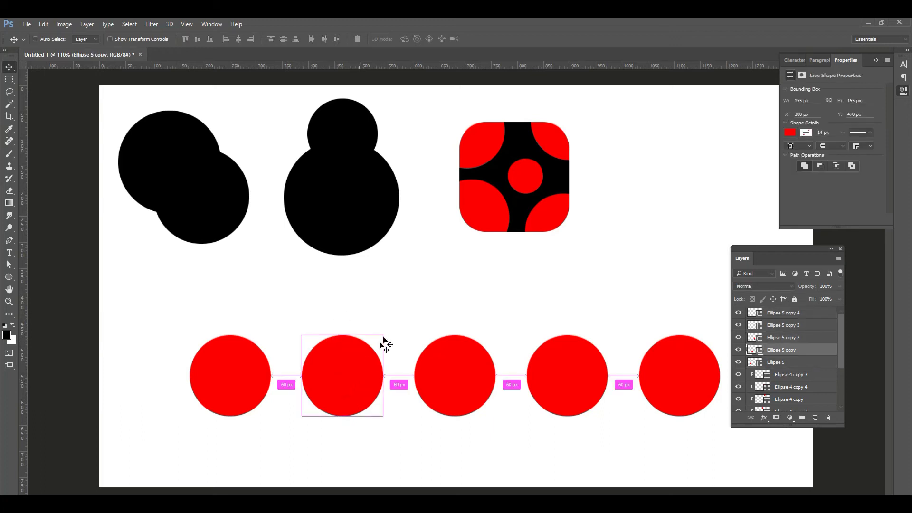
Step: Shrink the second red circle to 104 px and the third much smaller
key("ctrl+t")
left_click_drag(383, 335, 369, 346)
key("Return")
left_click(482, 381, "ctrl")
key("ctrl+t")
mouse_move(495, 336)
left_mouse_down()
mouse_move(466, 364)
mouse_move(465, 337)
left_mouse_up()
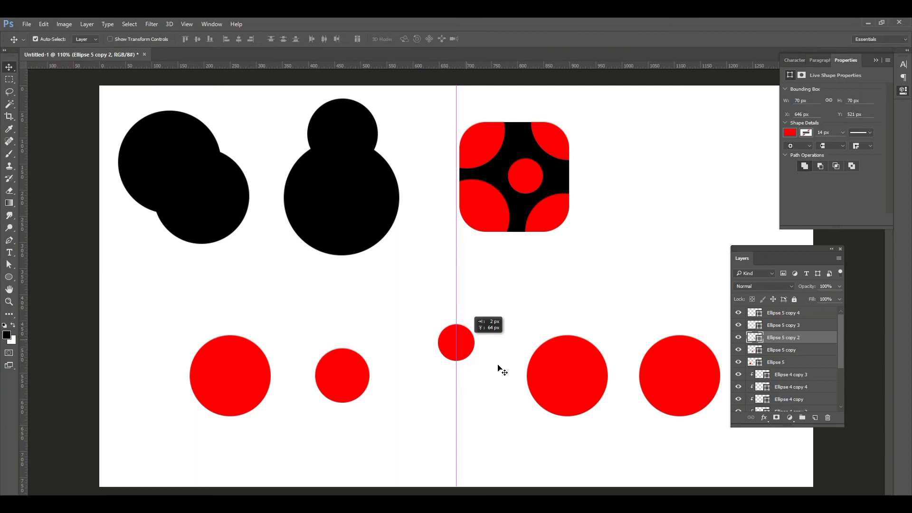
key("Return")
Step: Enlarge the fourth circle to about 126% and shift the whole row left
left_click(554, 383, "ctrl")
key("ctrl+t")
left_click_drag(605, 416, 618, 427)
key("Return")
left_click_drag(159, 359, 722, 386)
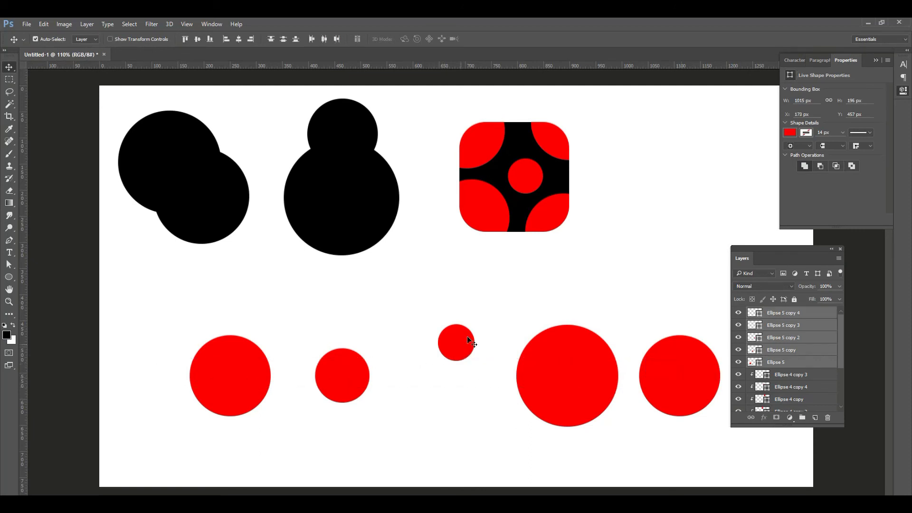
left_click_drag(467, 335, 440, 347)
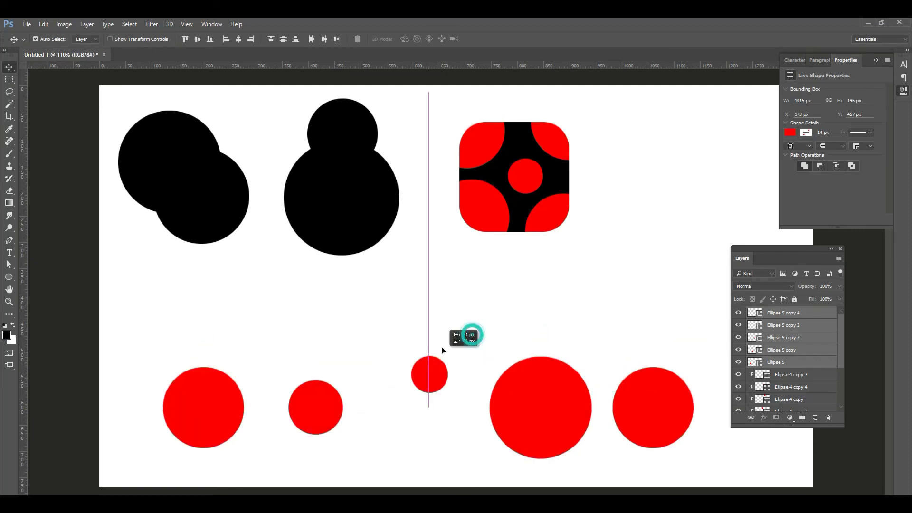
Step: Try vertical-centre alignment and distribute options on the circles, undoing a stray move
left_click(198, 40)
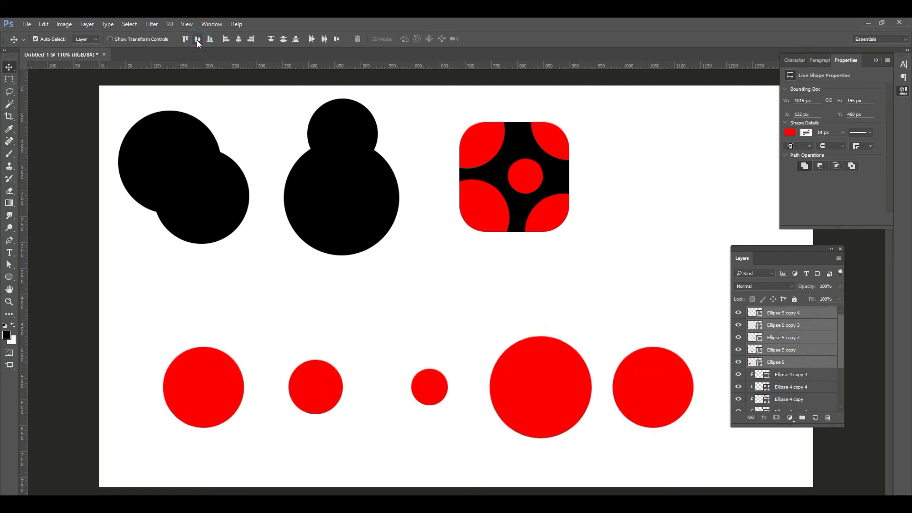
left_click(198, 39)
left_click(326, 41)
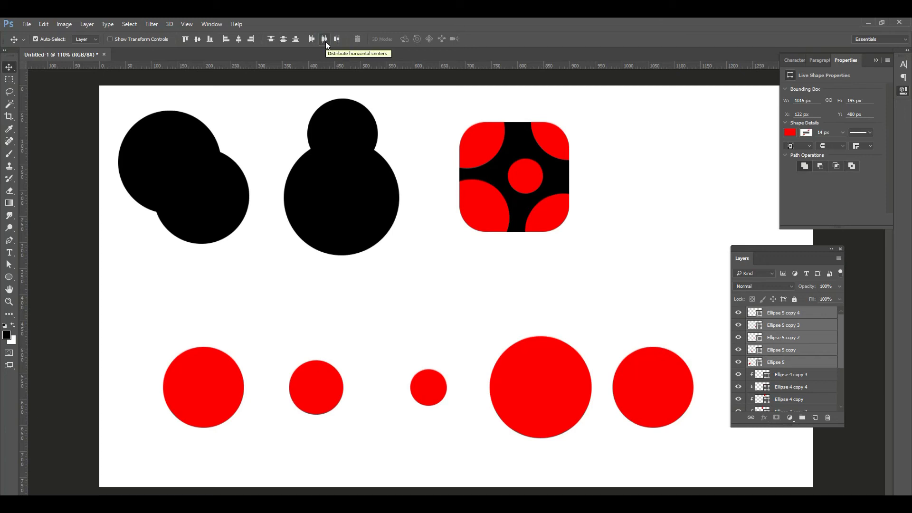
left_click(308, 39)
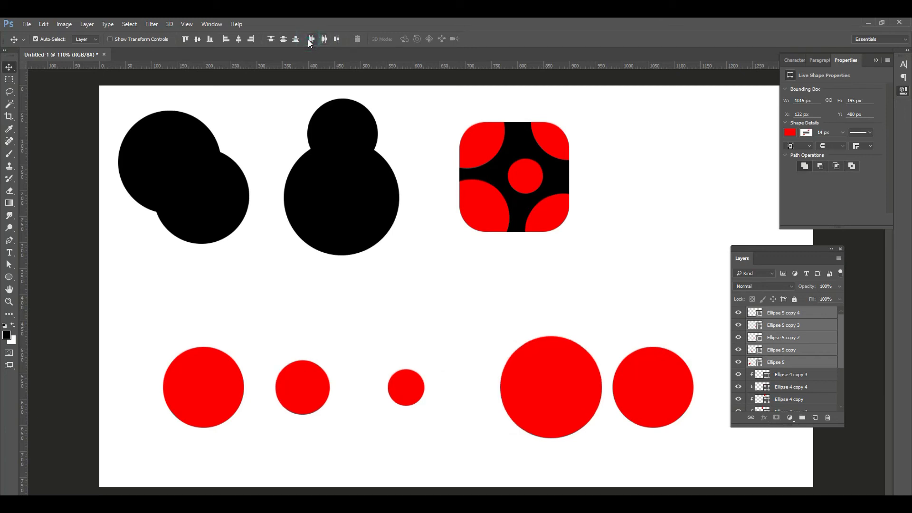
left_click(322, 40)
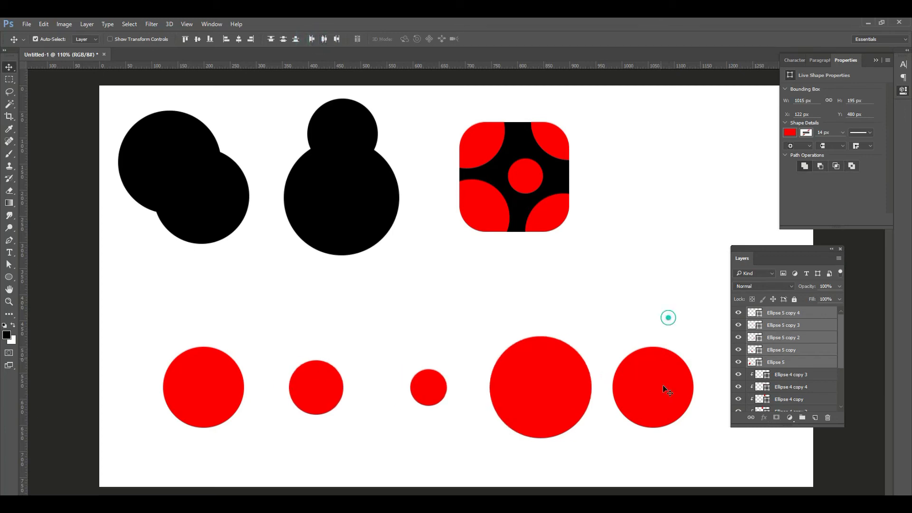
left_click_drag(665, 387, 660, 365)
key("ctrl+z")
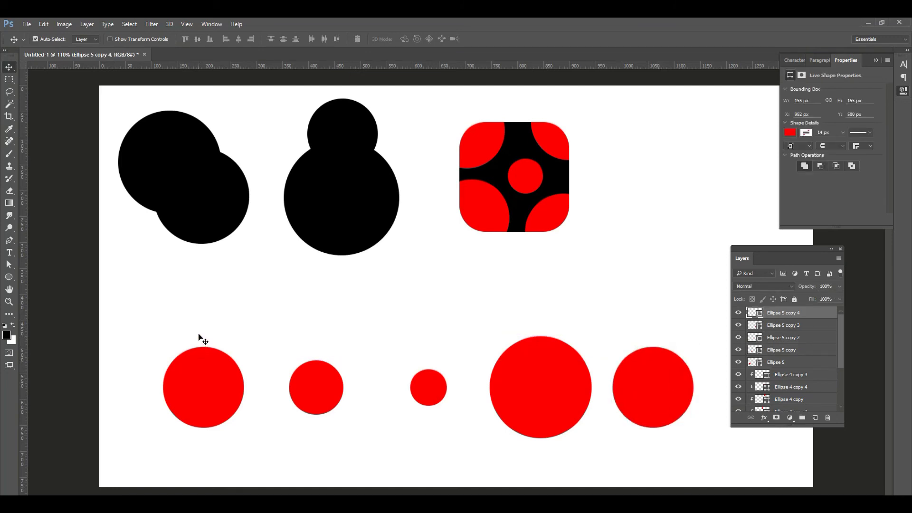
Step: Reselect all five red circles and space them evenly by horizontal centres
left_click_drag(197, 327, 708, 425)
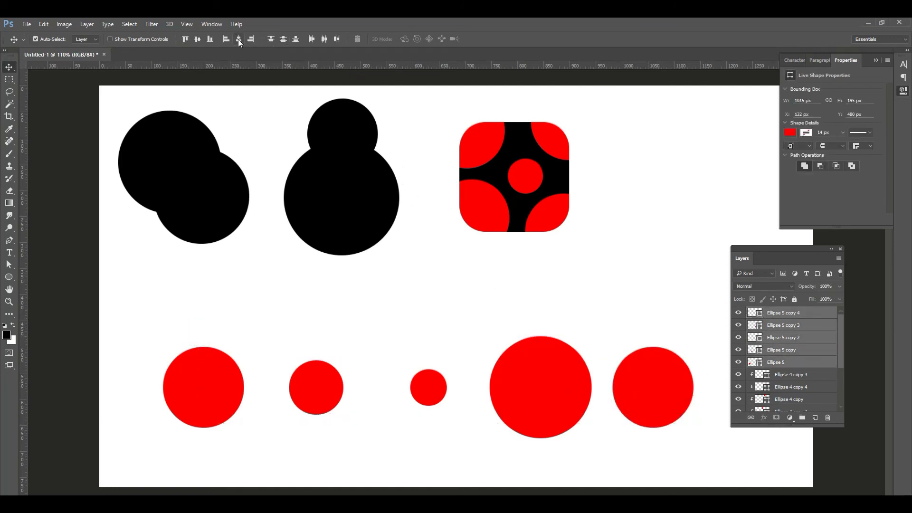
left_click(322, 40)
left_click(335, 42)
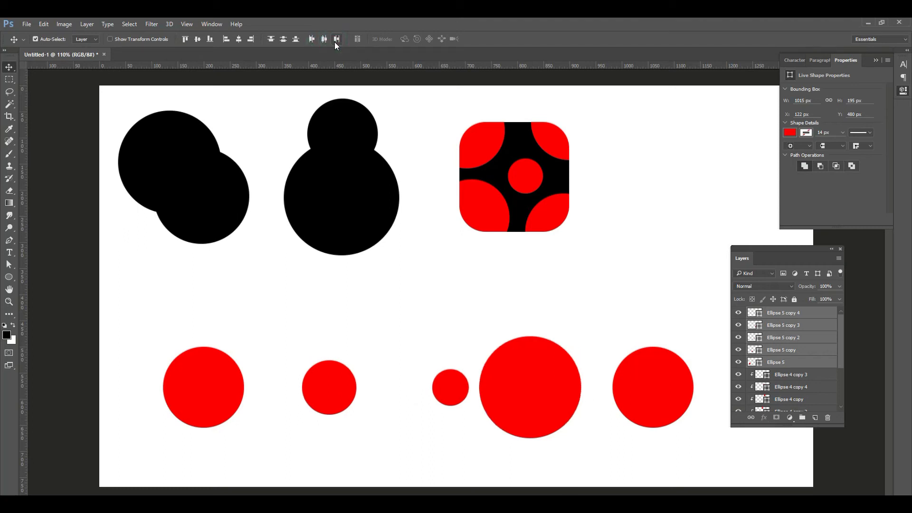
left_click(310, 41)
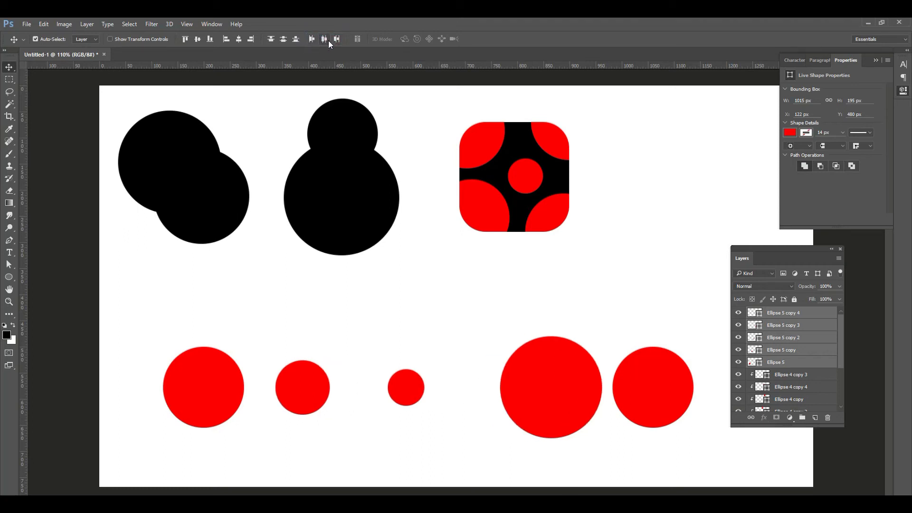
left_click(328, 41)
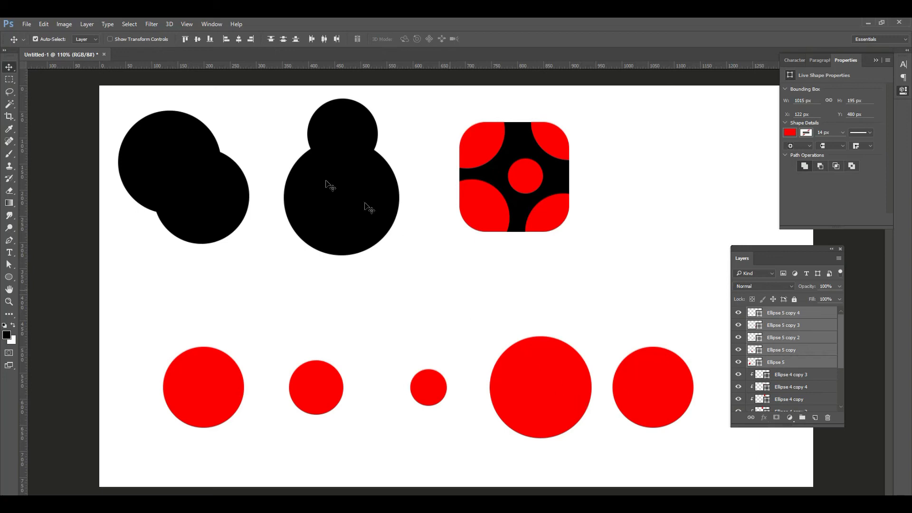
Step: Align the five red circles by top edges, then bottom edges, reselecting the row once
left_click(184, 39)
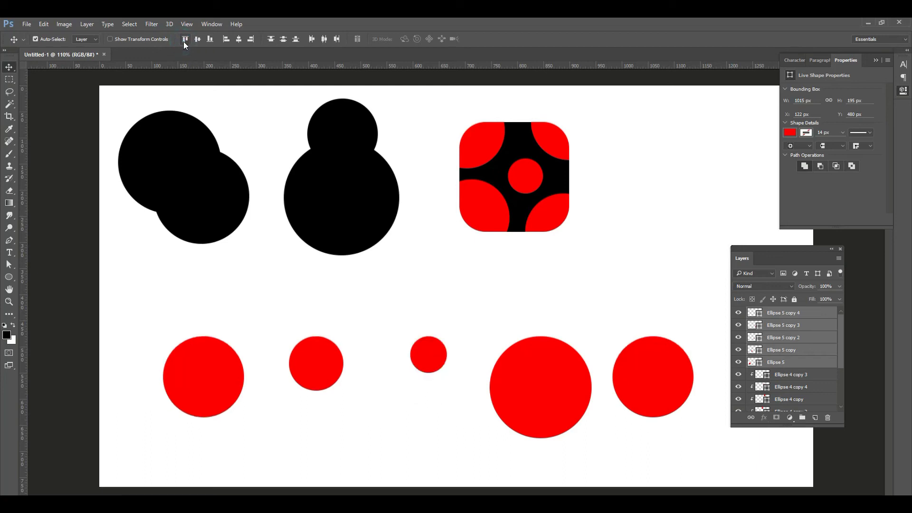
left_click(209, 40)
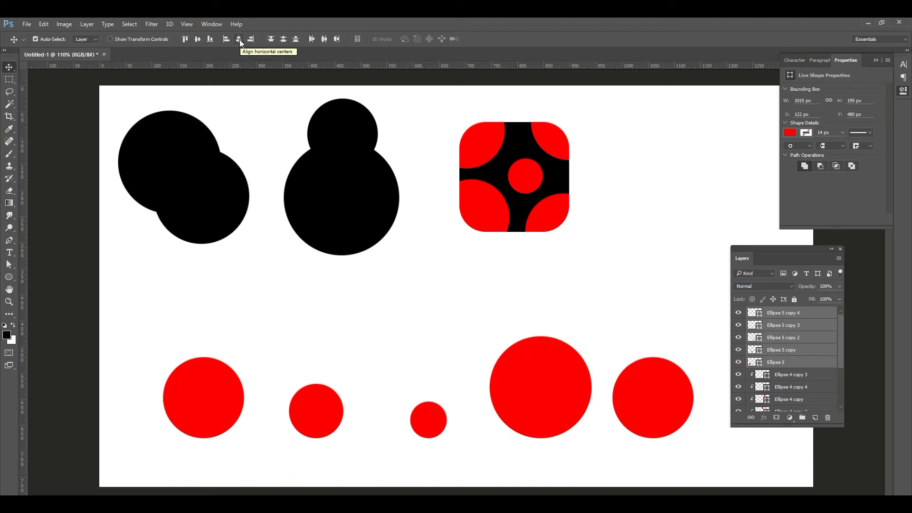
left_click_drag(190, 345, 670, 417)
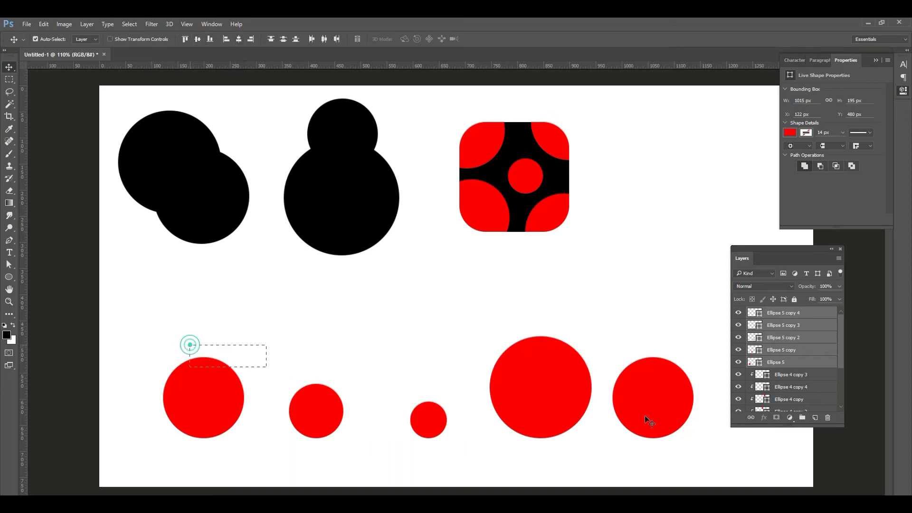
left_click(184, 39)
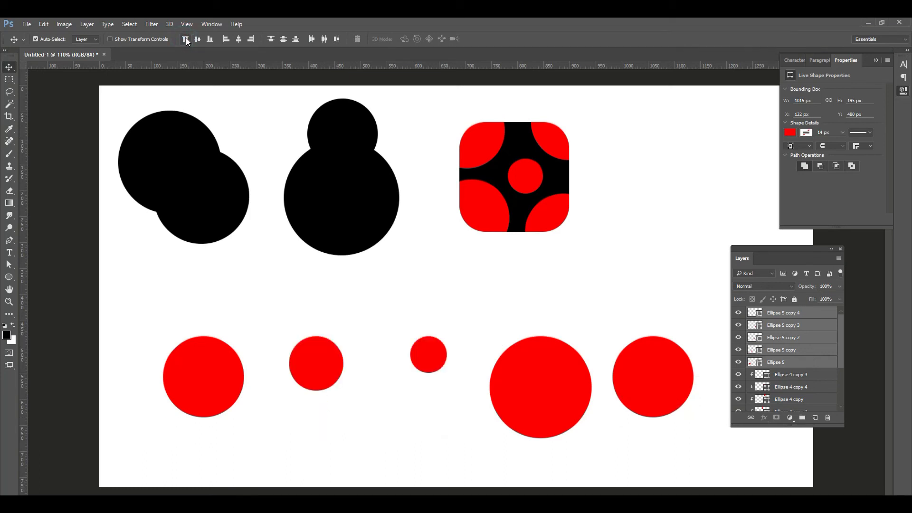
left_click(210, 40)
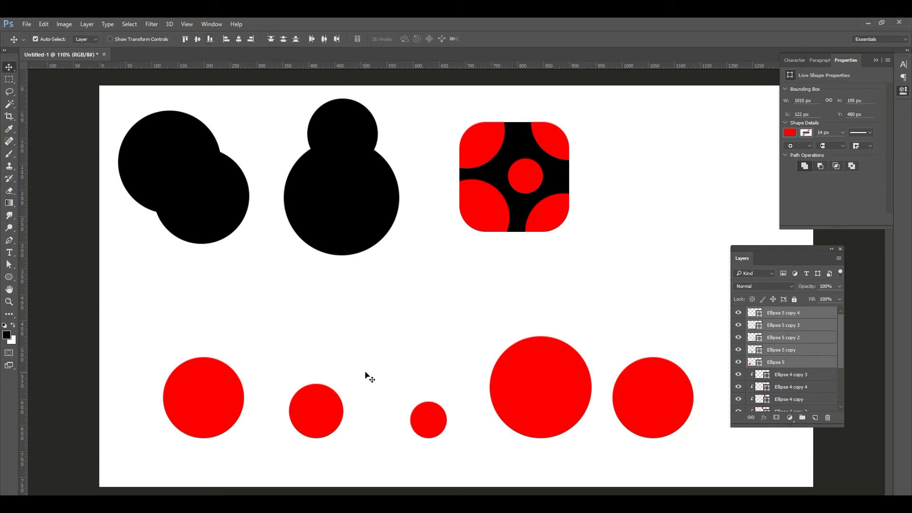
Step: Delete the five red circles from the bottom row
left_click_drag(183, 341, 260, 356)
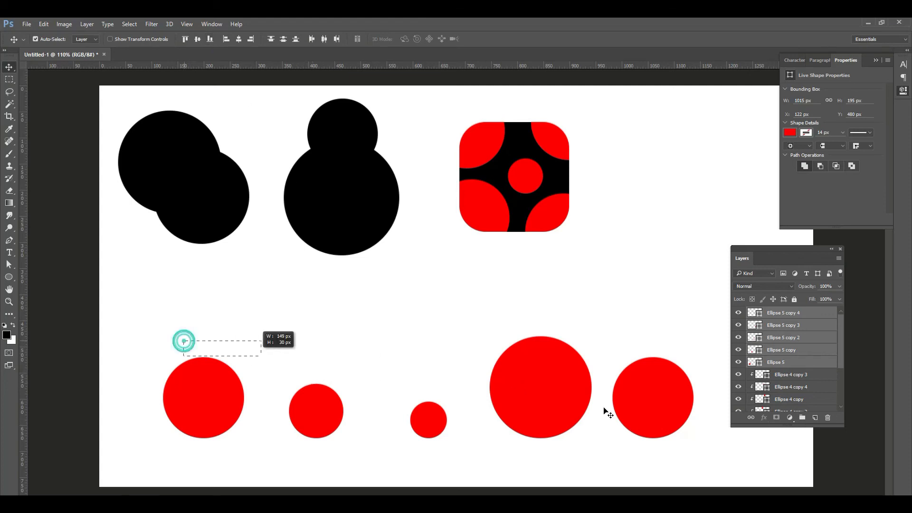
left_click_drag(603, 407, 621, 417)
key("Delete")
Step: Draw a small red 12-sided polygon with the Polygon tool
left_click(9, 277)
left_click_drag(236, 393, 270, 434)
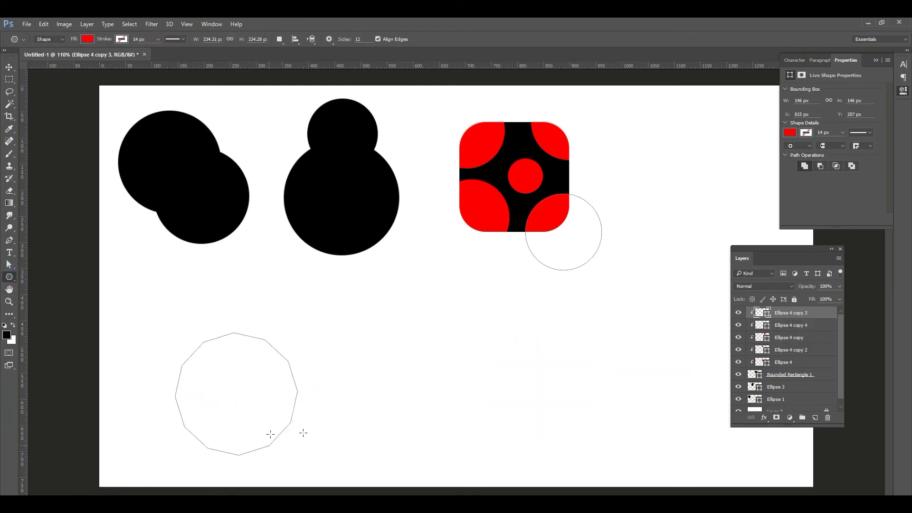
mouse_move(307, 407)
left_mouse_down()
mouse_move(322, 423)
mouse_move(316, 462)
mouse_move(316, 397)
mouse_move(340, 339)
mouse_move(297, 307)
mouse_move(367, 462)
left_mouse_up()
left_click(9, 67)
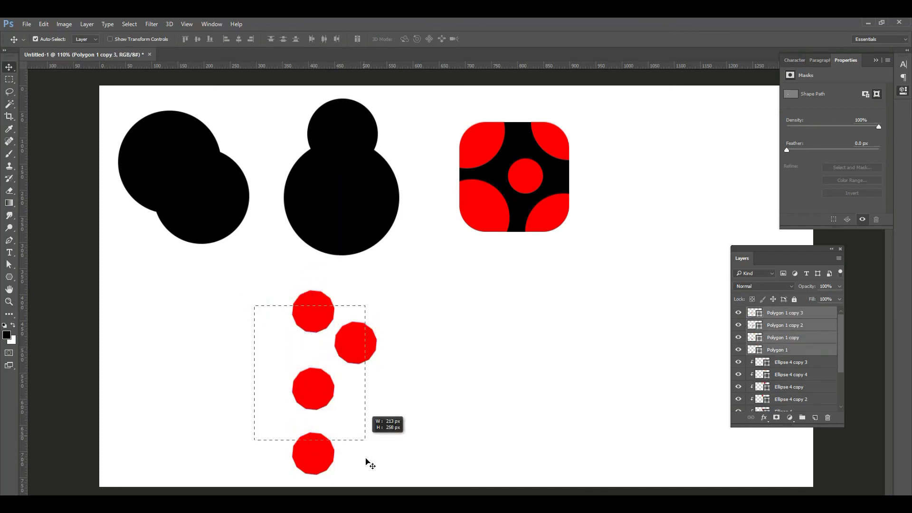
Step: Centre the four red polygons on one vertical line with equal vertical spacing
left_click(239, 39)
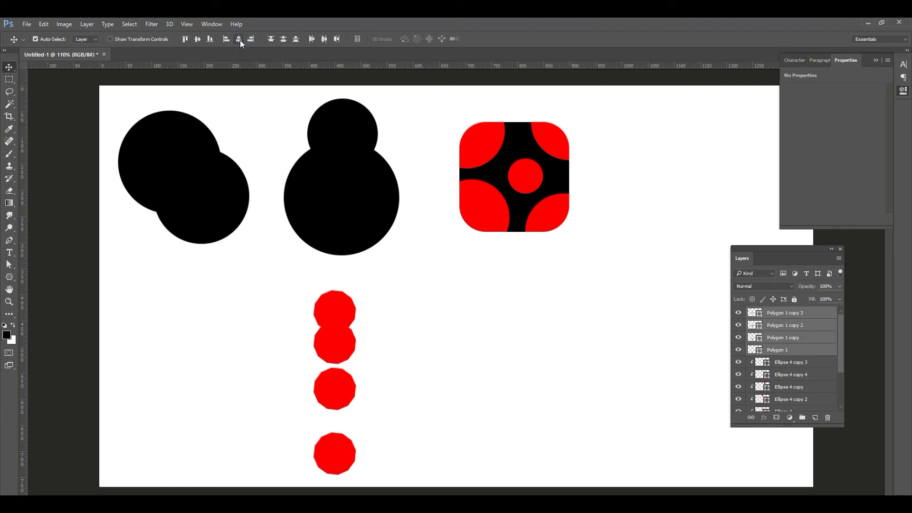
left_click(283, 40)
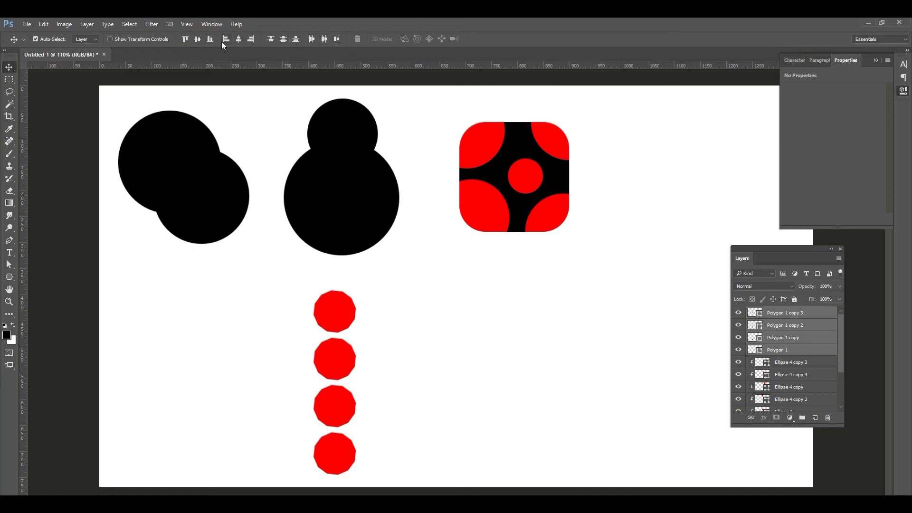
left_click(420, 315)
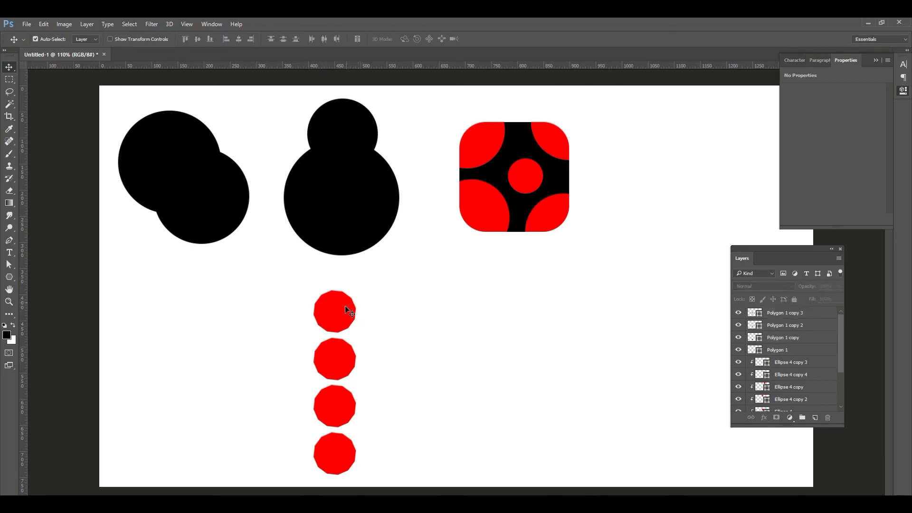
Step: Shrink the top red polygon and nudge the second left, the third right
left_click(345, 306)
key("ctrl+t")
left_click_drag(354, 291, 348, 300)
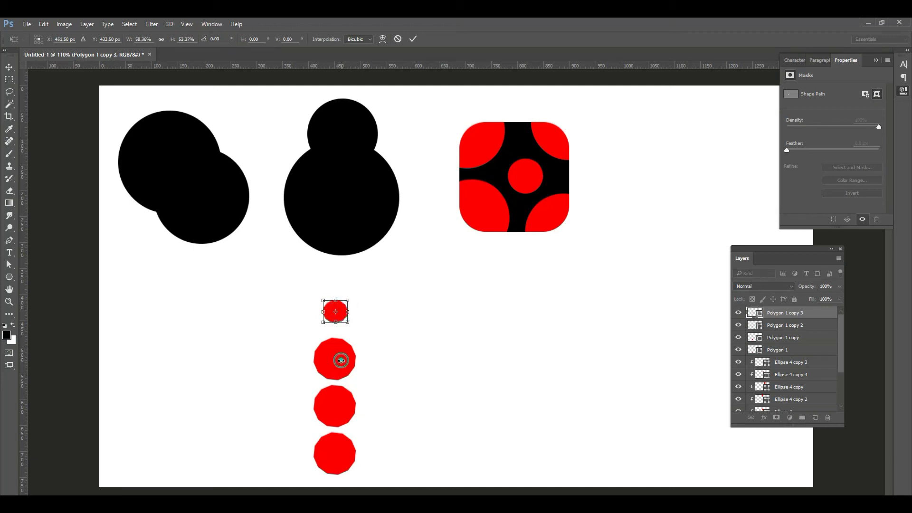
key("Return")
left_click_drag(339, 359, 324, 359)
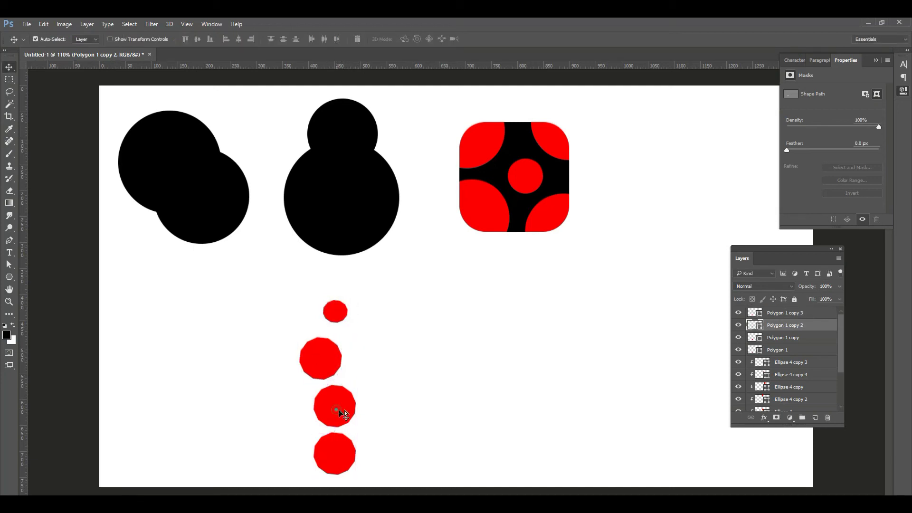
left_click_drag(344, 413, 356, 413)
Step: Align all four red polygons along their right edges
left_click_drag(314, 321, 361, 458)
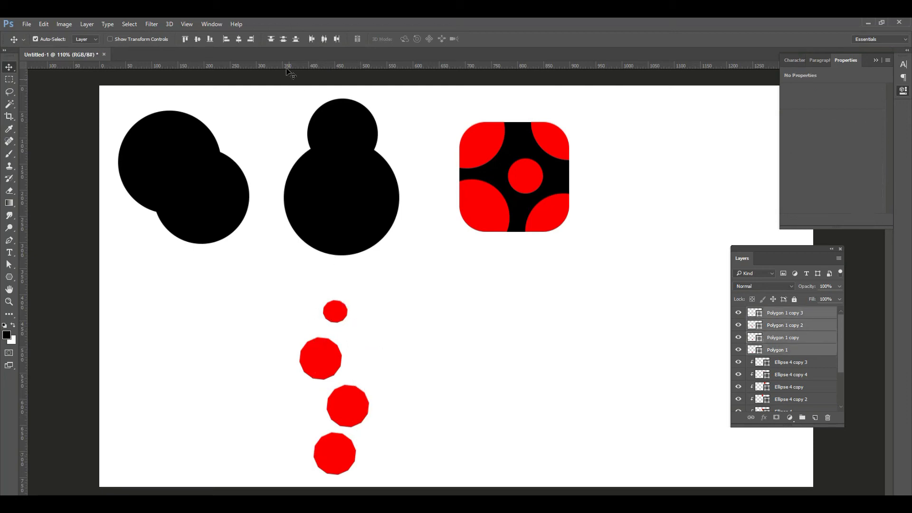
left_click(251, 40)
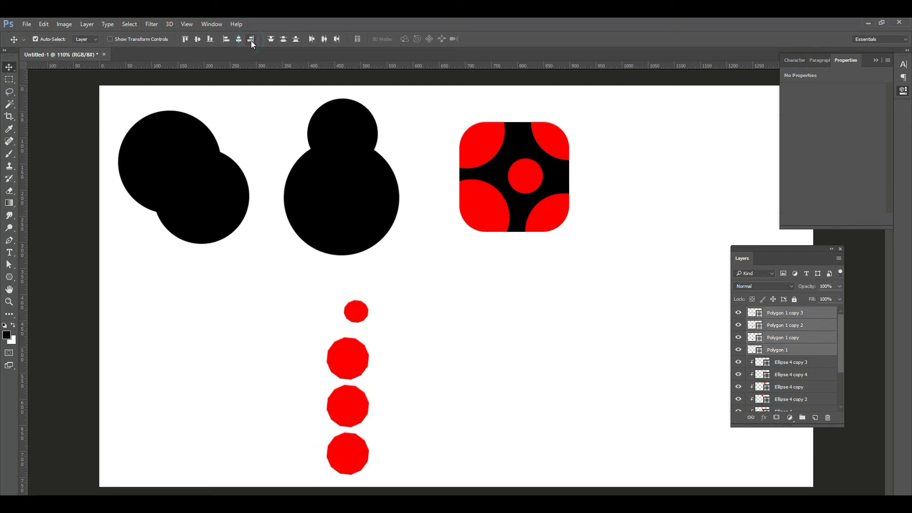
left_click(226, 39)
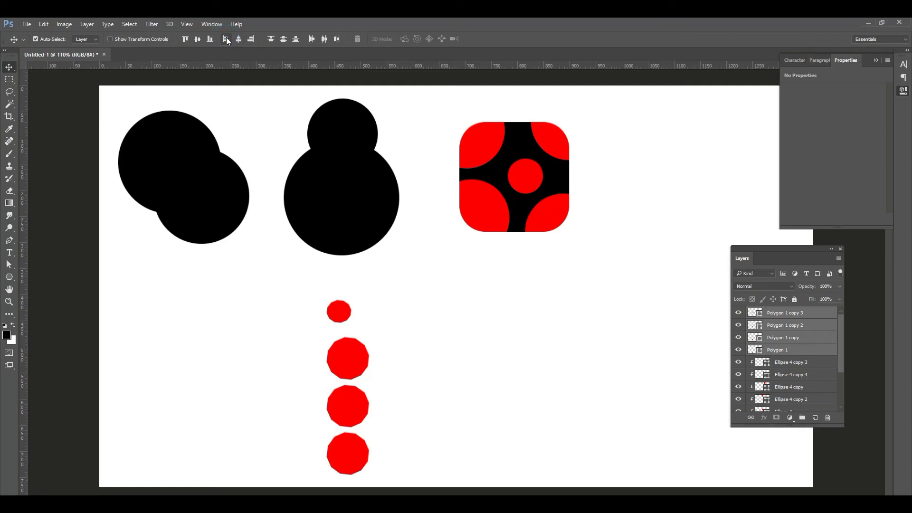
left_click(251, 39)
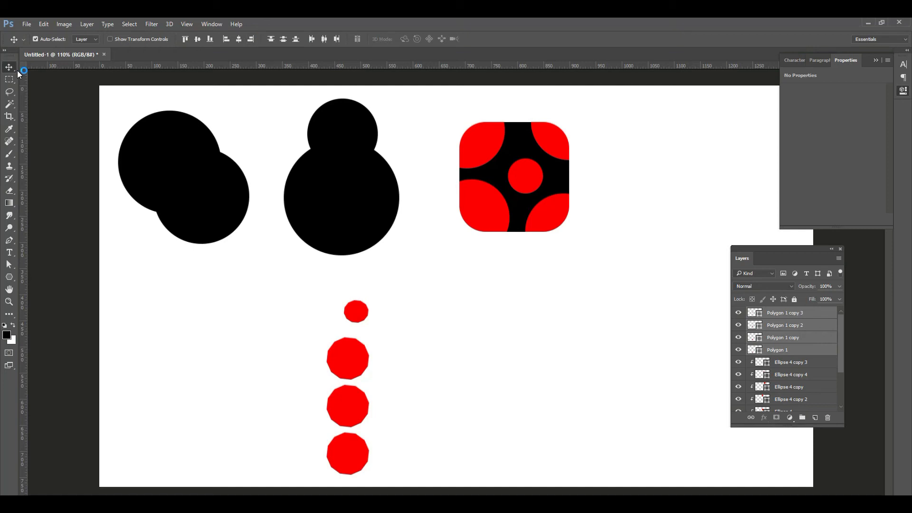
mouse_move(113, 111)
left_mouse_down()
mouse_move(322, 245)
mouse_move(579, 466)
left_mouse_up()
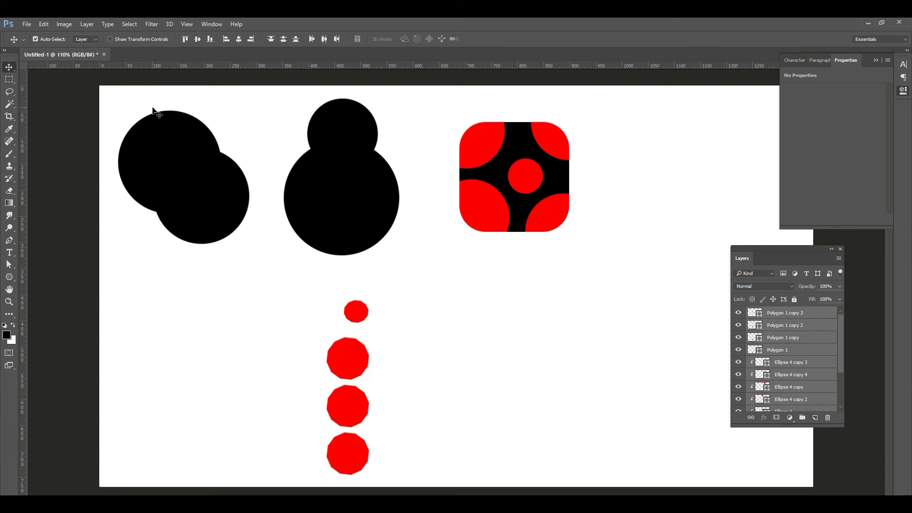
left_click_drag(148, 98, 587, 456)
Step: Switch to the Custom Shape Tool and browse the preset shape library
right_click(9, 279)
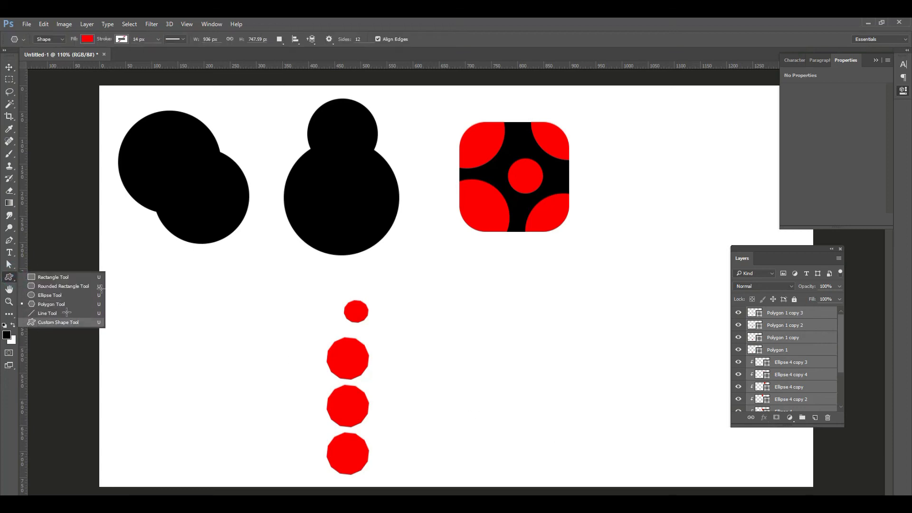
left_click(43, 319)
left_click(371, 42)
scroll(470, 379, "down", 2)
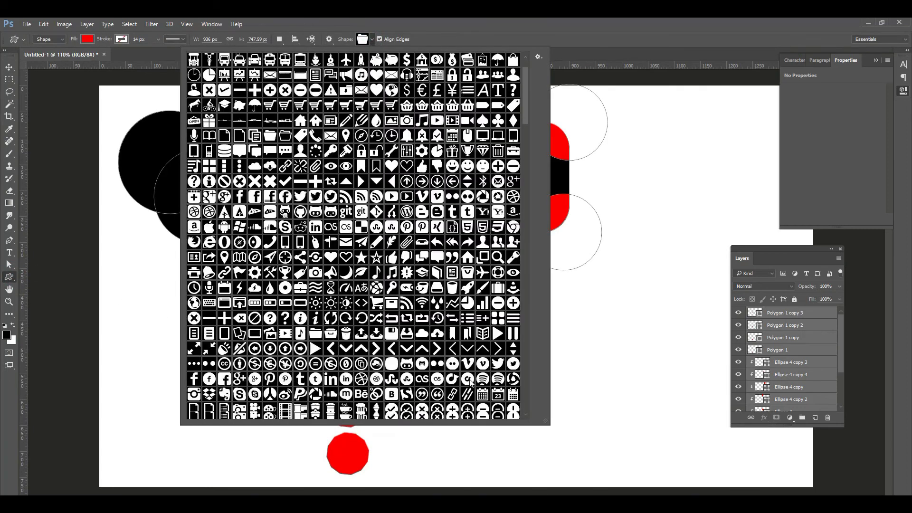
scroll(463, 342, "down", 3)
left_click(562, 22)
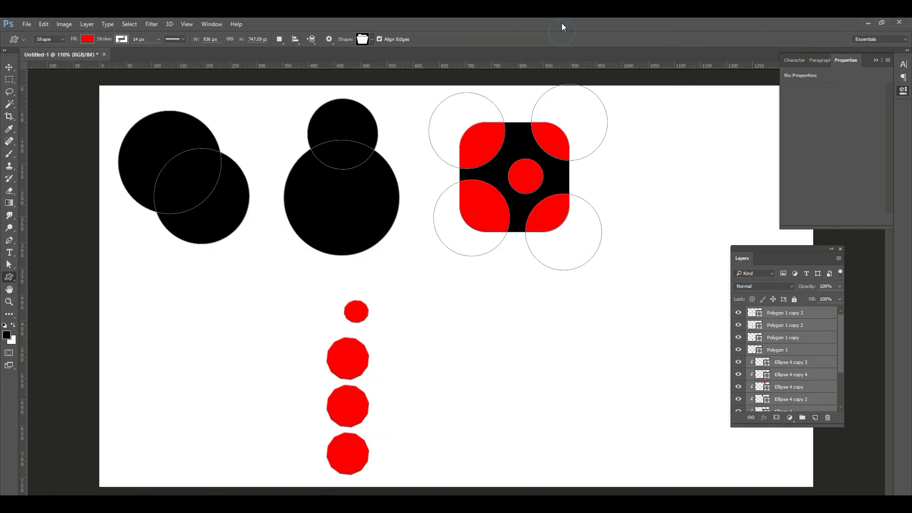